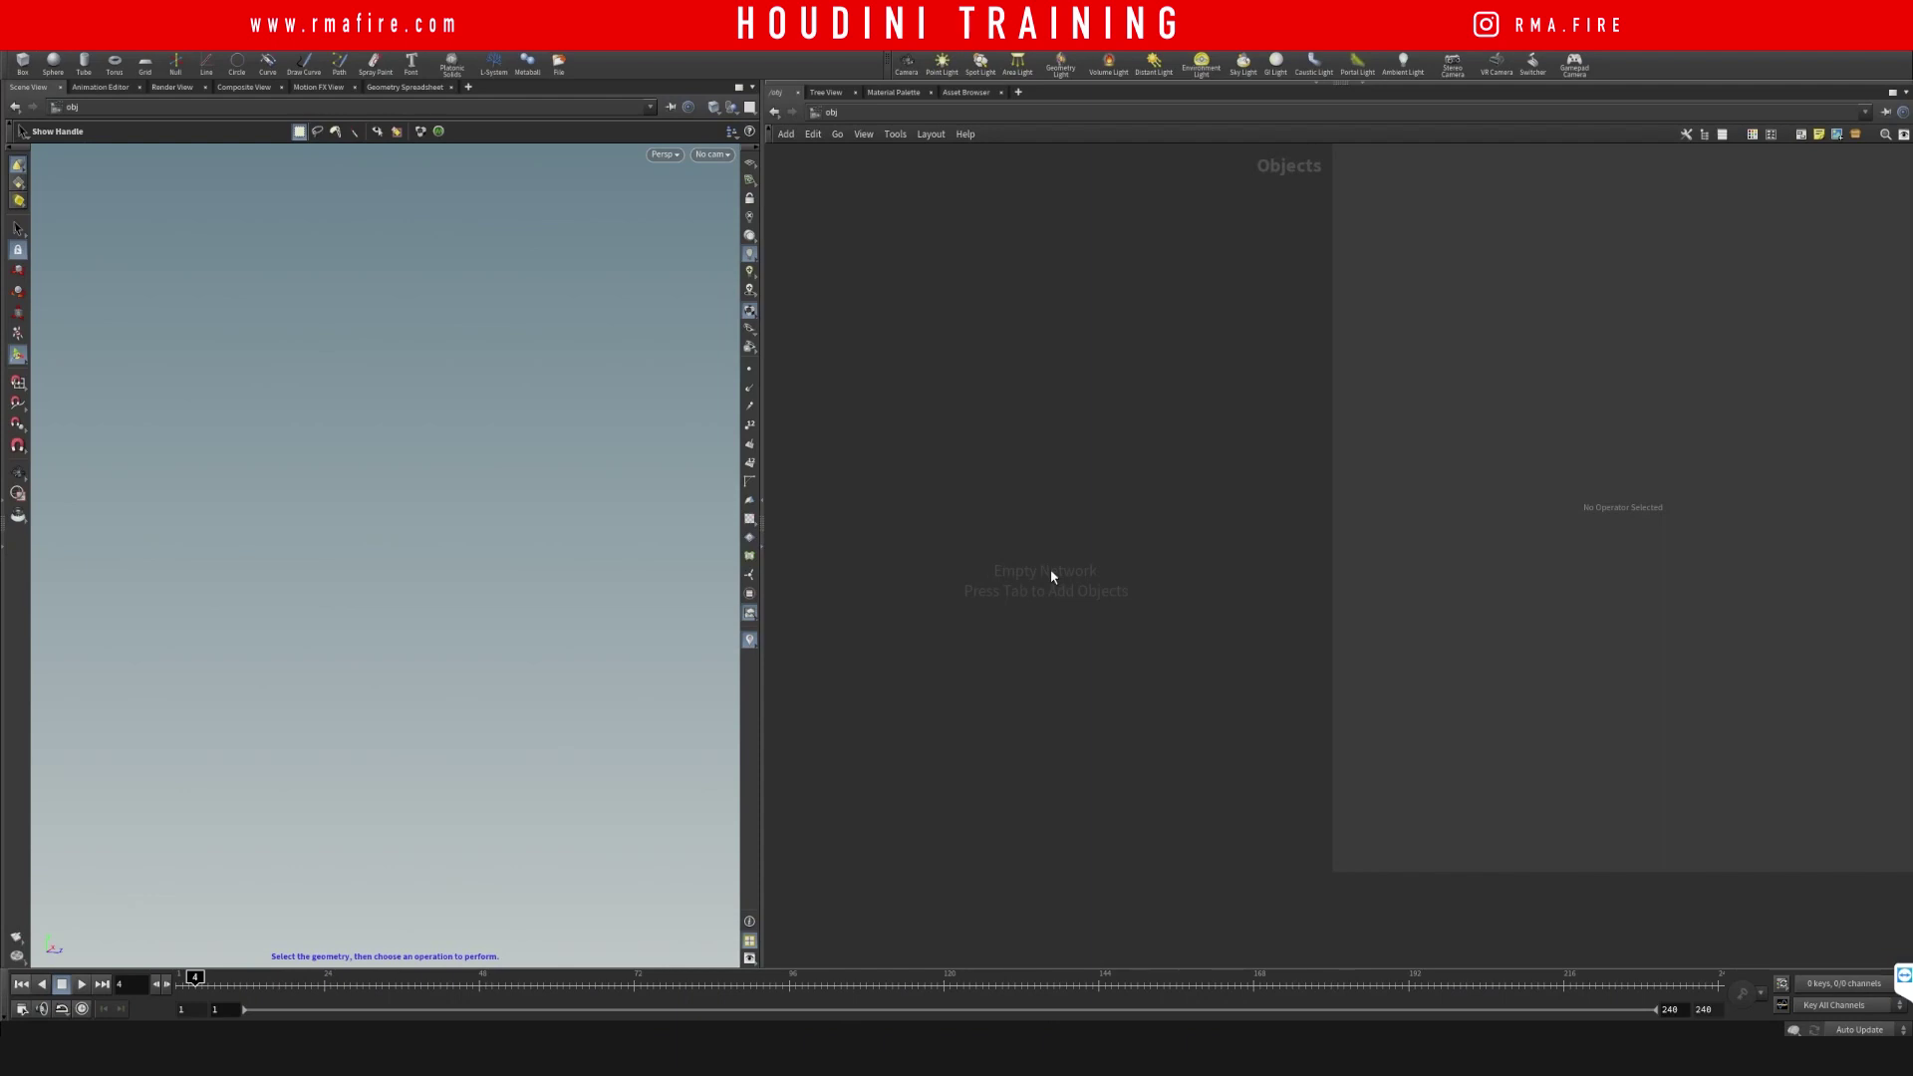
- Create a Geometry object in the empty object network and go inside it
{"action": "left_click_drag", "start_coordinate": [930, 514], "coordinate": [1170, 635]}
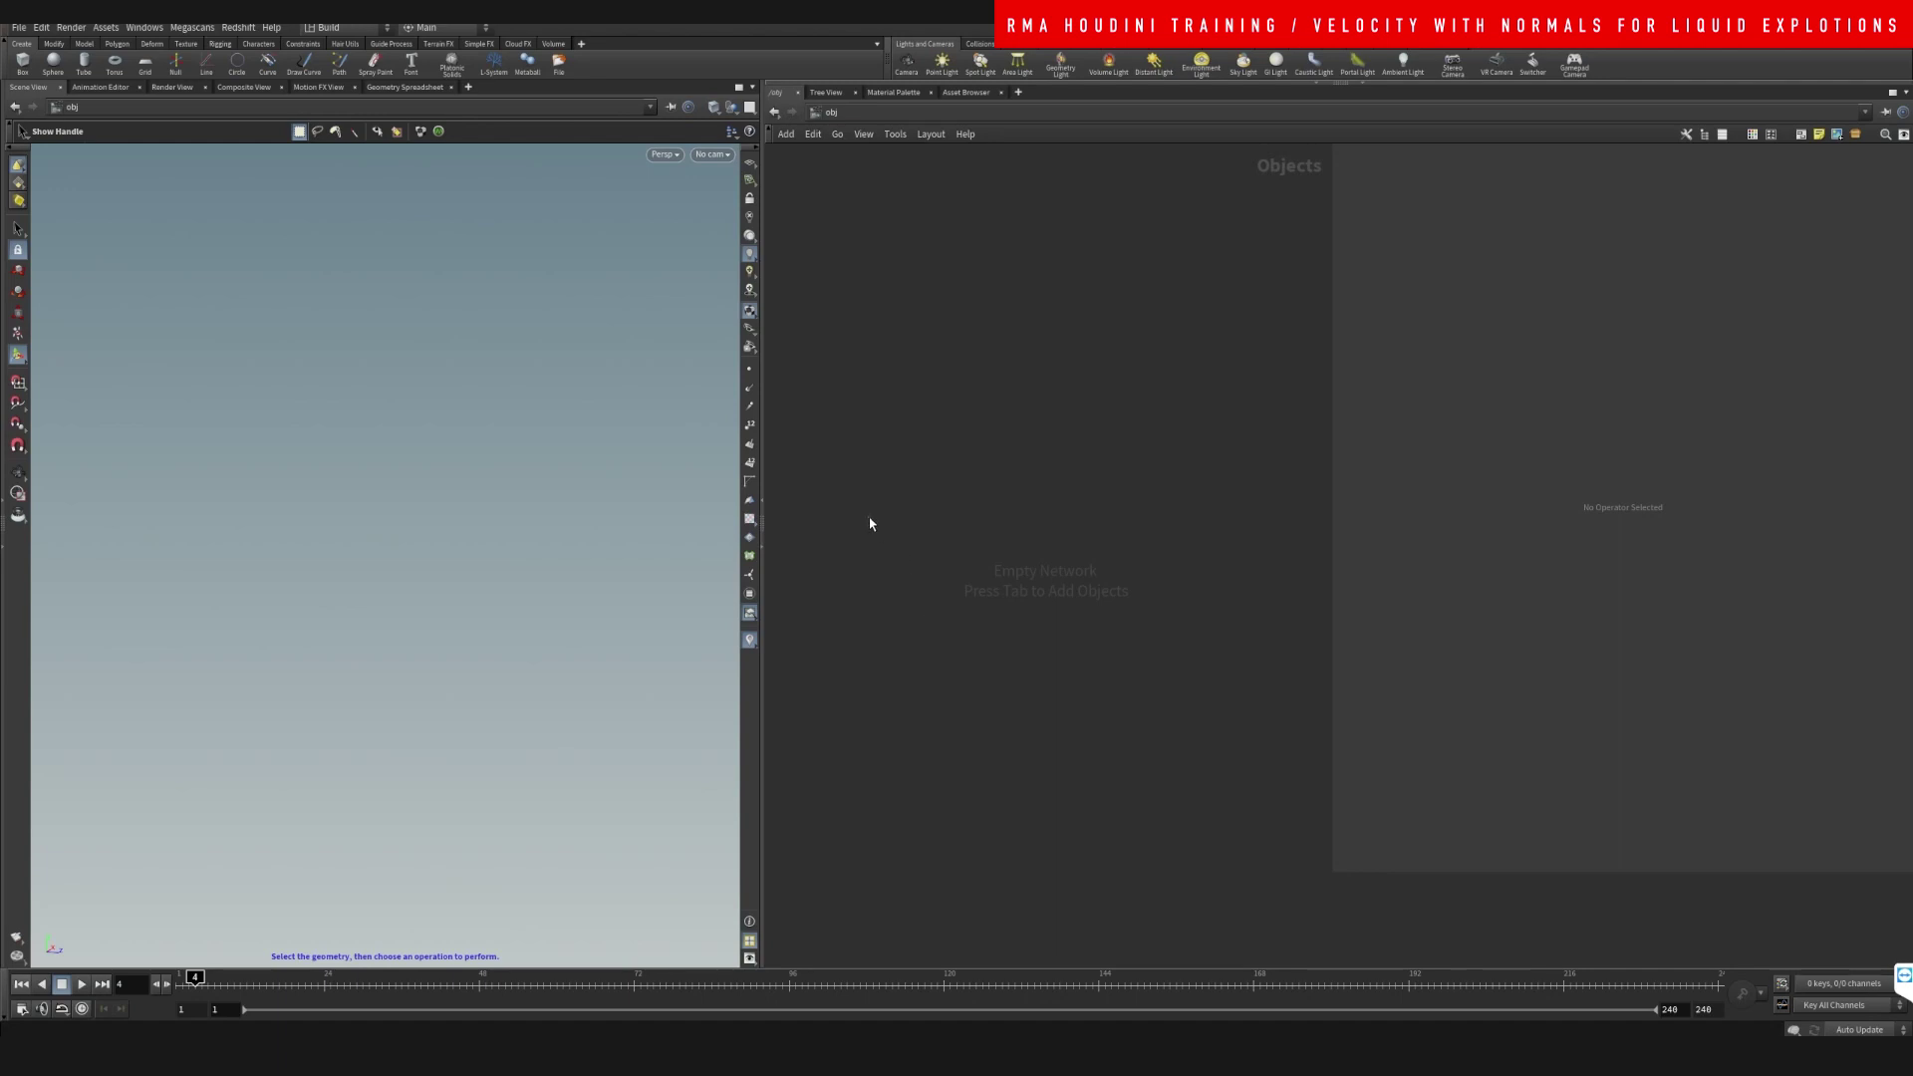
{"action": "mouse_move", "coordinate": [939, 576]}
{"action": "left_mouse_down"}
{"action": "mouse_move", "coordinate": [973, 631]}
{"action": "mouse_move", "coordinate": [939, 564]}
{"action": "mouse_move", "coordinate": [921, 589]}
{"action": "left_mouse_up"}
{"action": "key", "text": "Tab"}
{"action": "type", "text": "geo"}
{"action": "key", "text": "Return"}
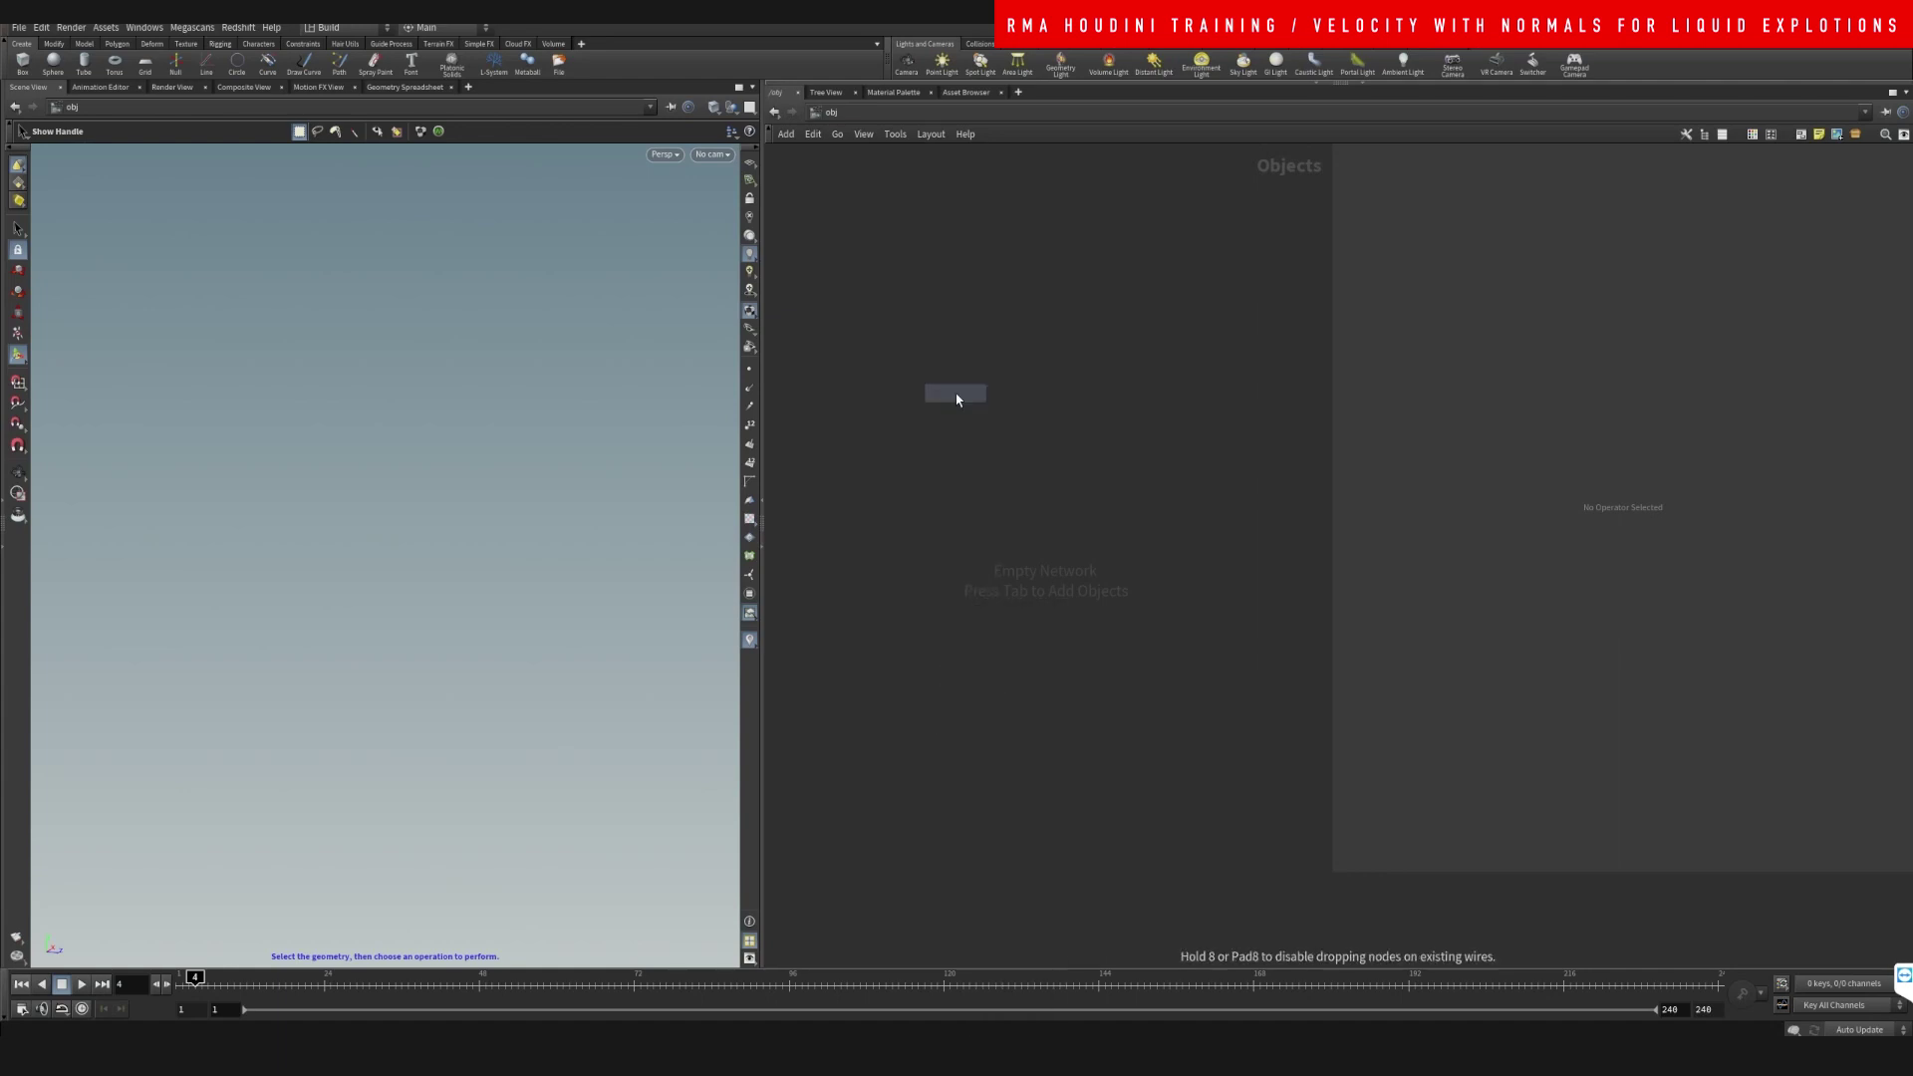
{"action": "left_click", "coordinate": [972, 470]}
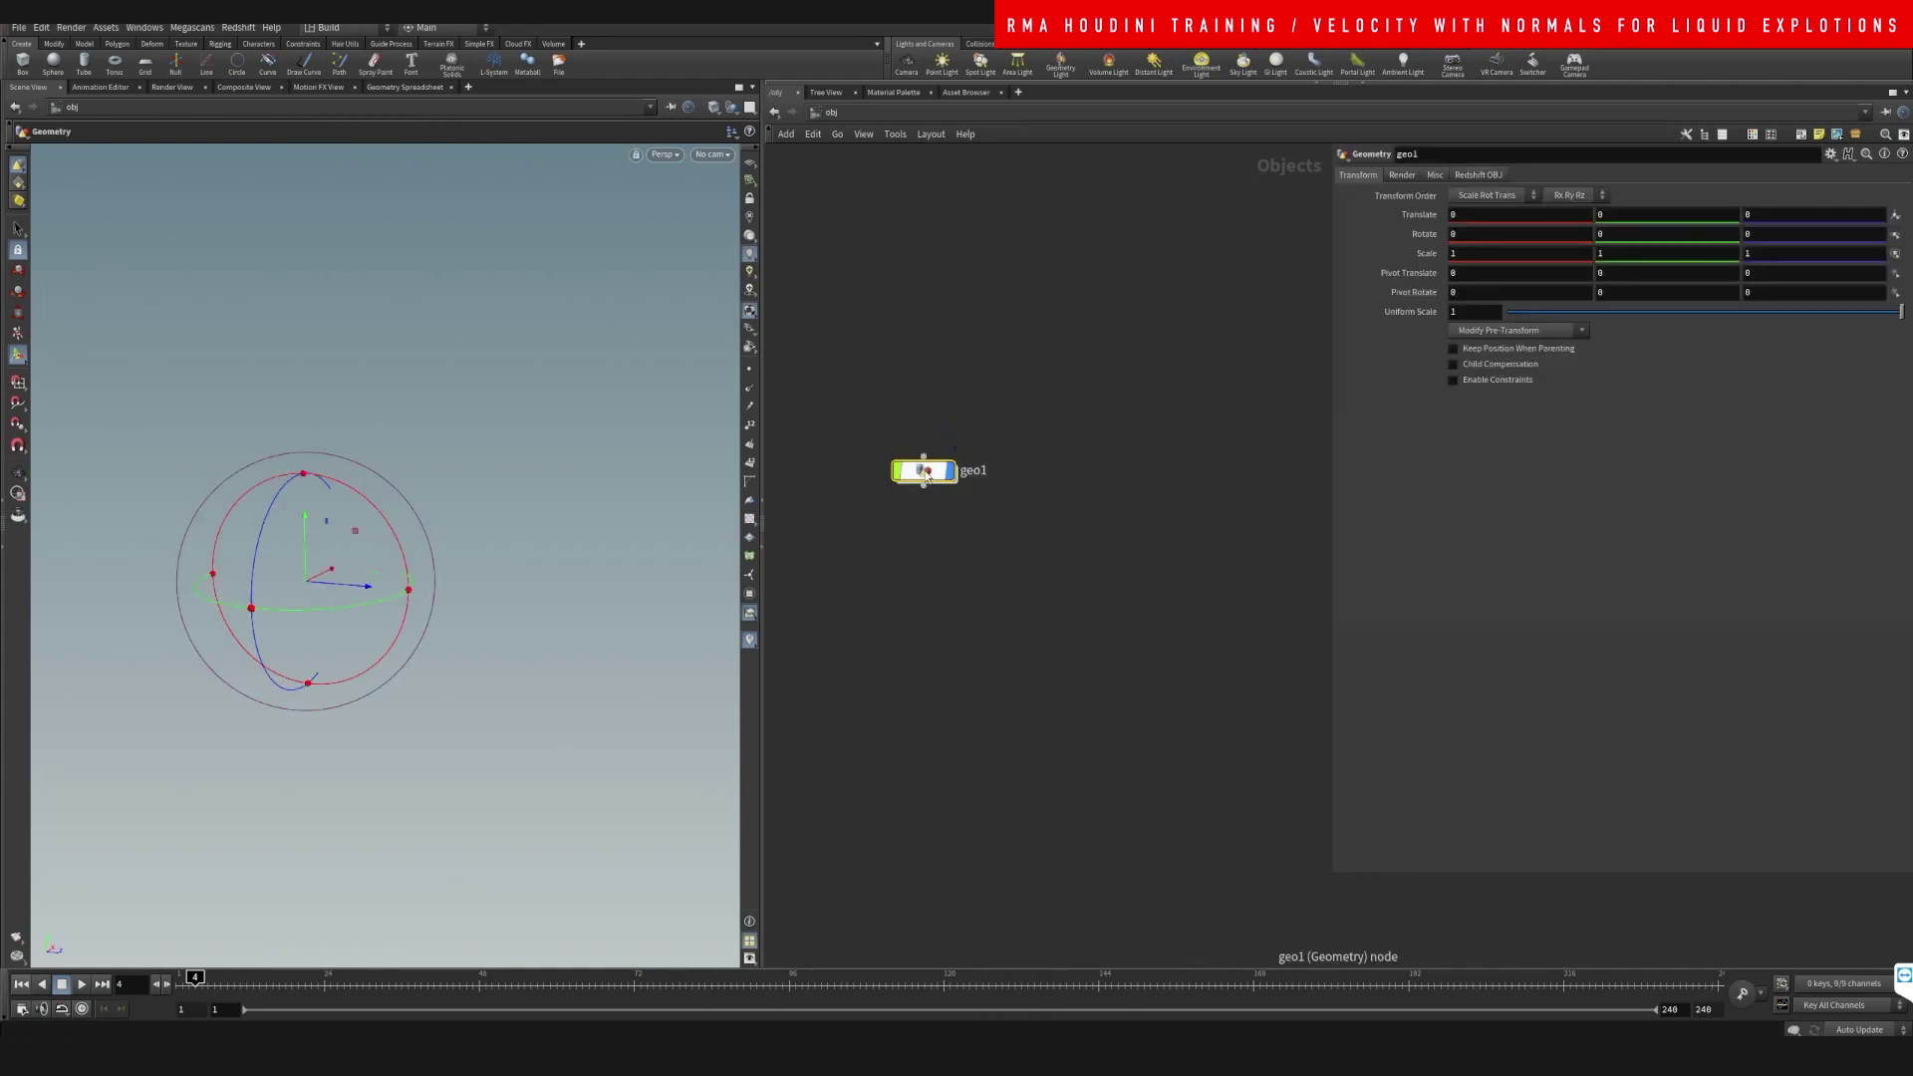
{"action": "double_click", "coordinate": [923, 472]}
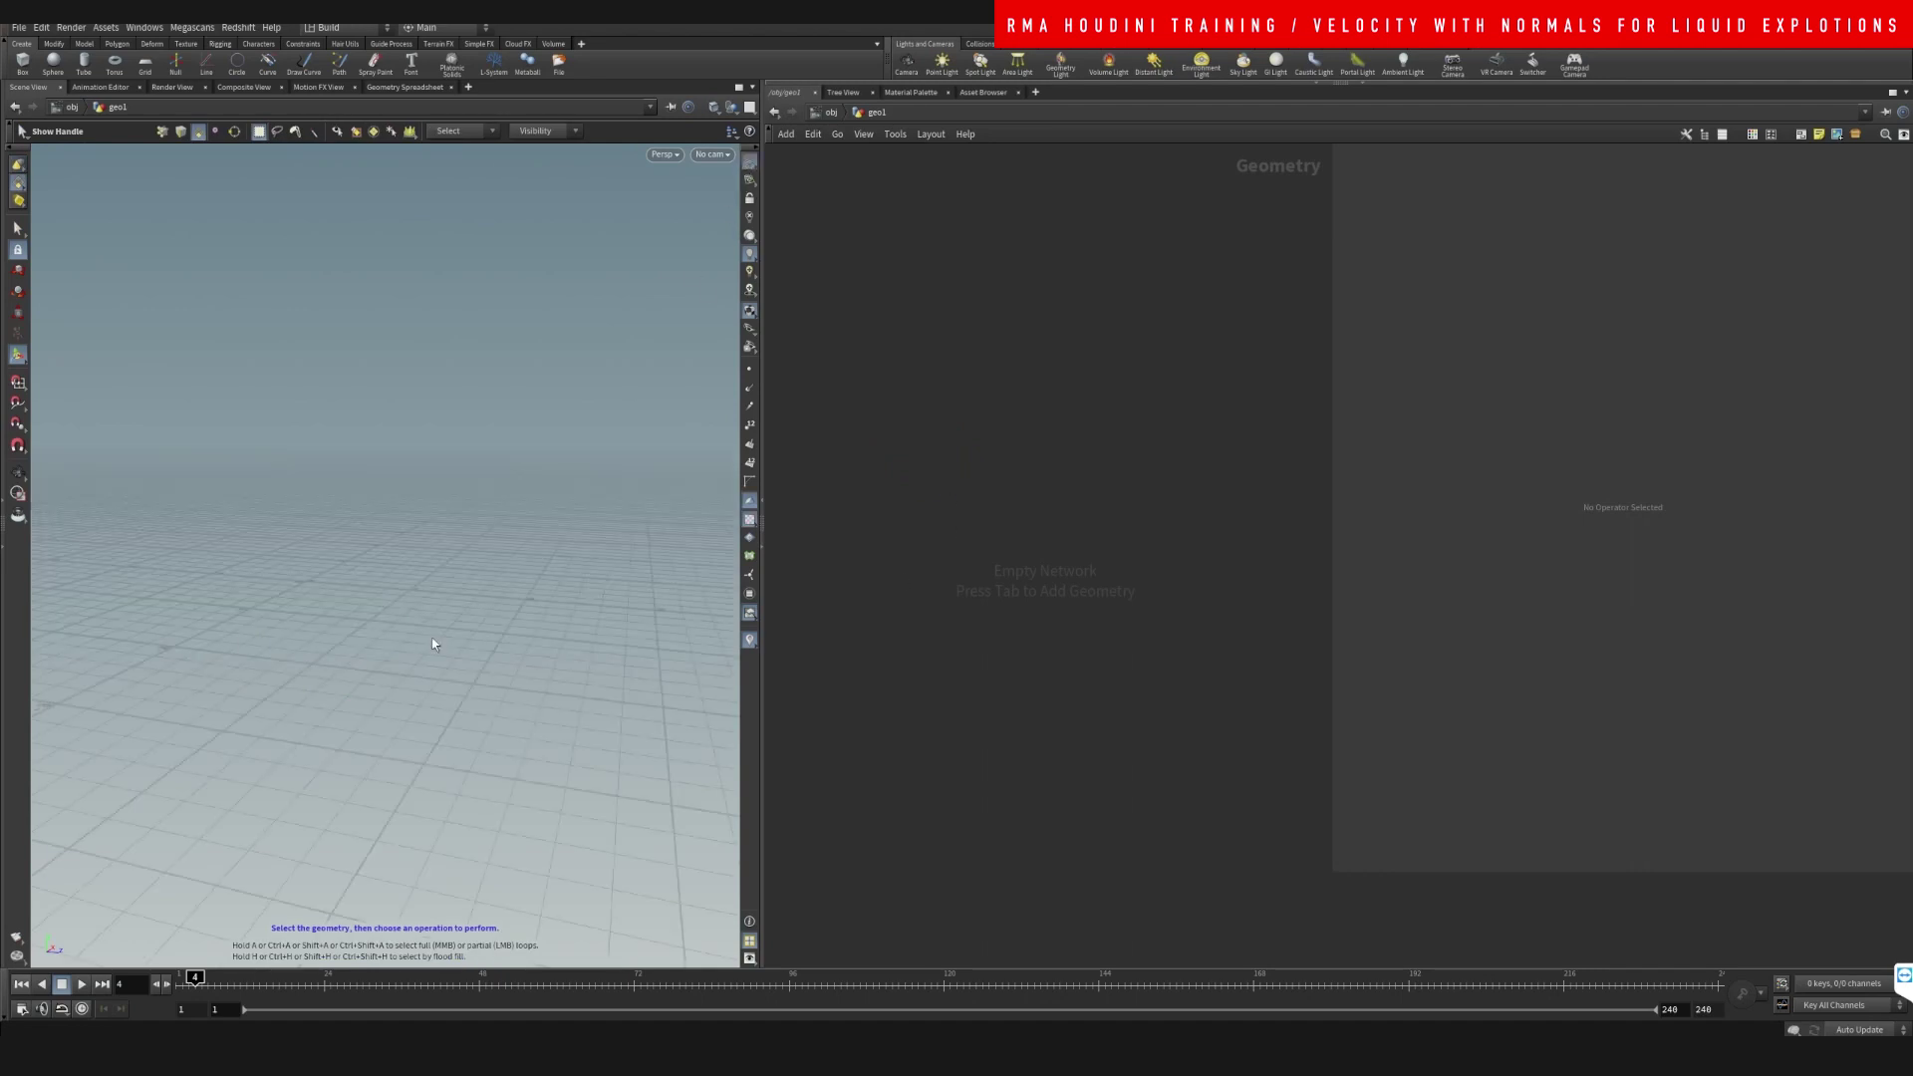
- Add a Sphere node to the geometry network and place it near the start of the node chain
{"action": "key", "text": "Tab"}
{"action": "mouse_move", "coordinate": [1006, 328]}
{"action": "left_click", "coordinate": [1136, 328]}
{"action": "key", "text": "Escape"}
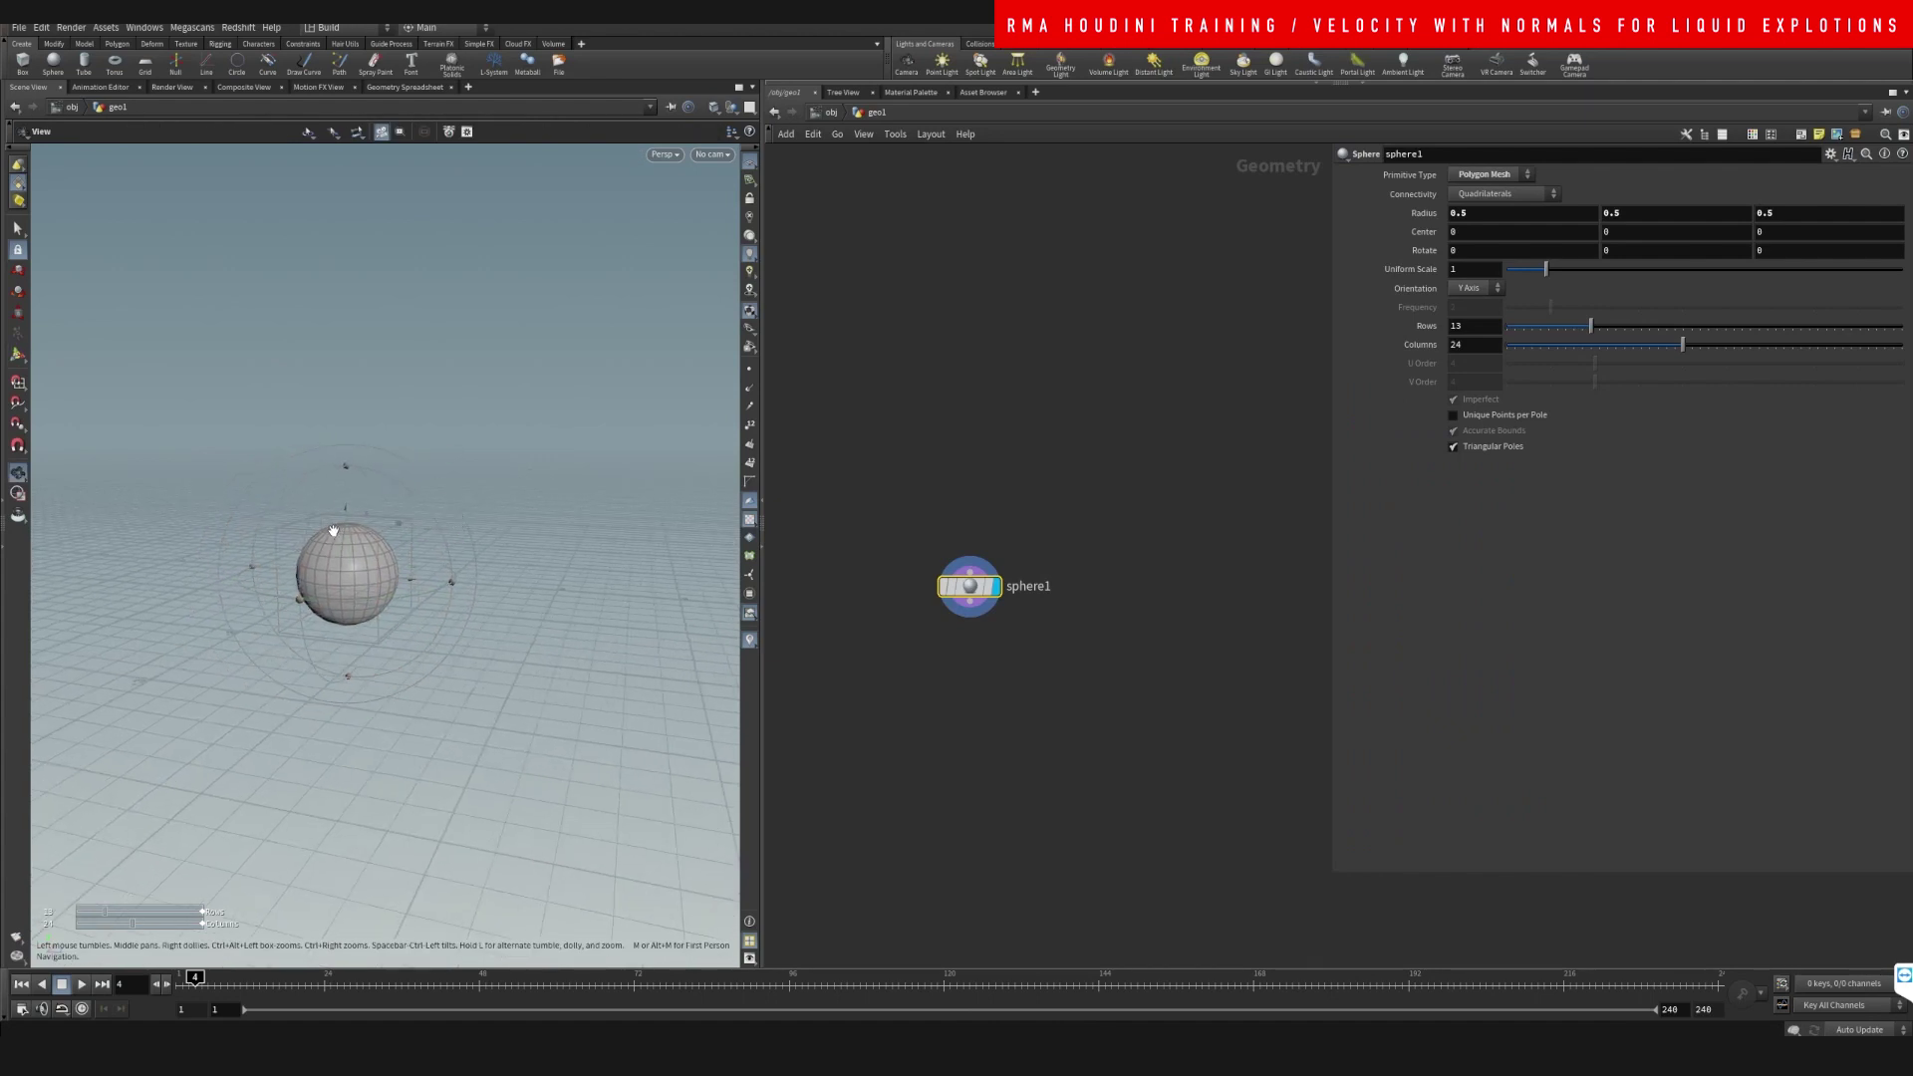
{"action": "left_click_drag", "start_coordinate": [362, 537], "coordinate": [397, 547]}
{"action": "key", "text": "Return"}
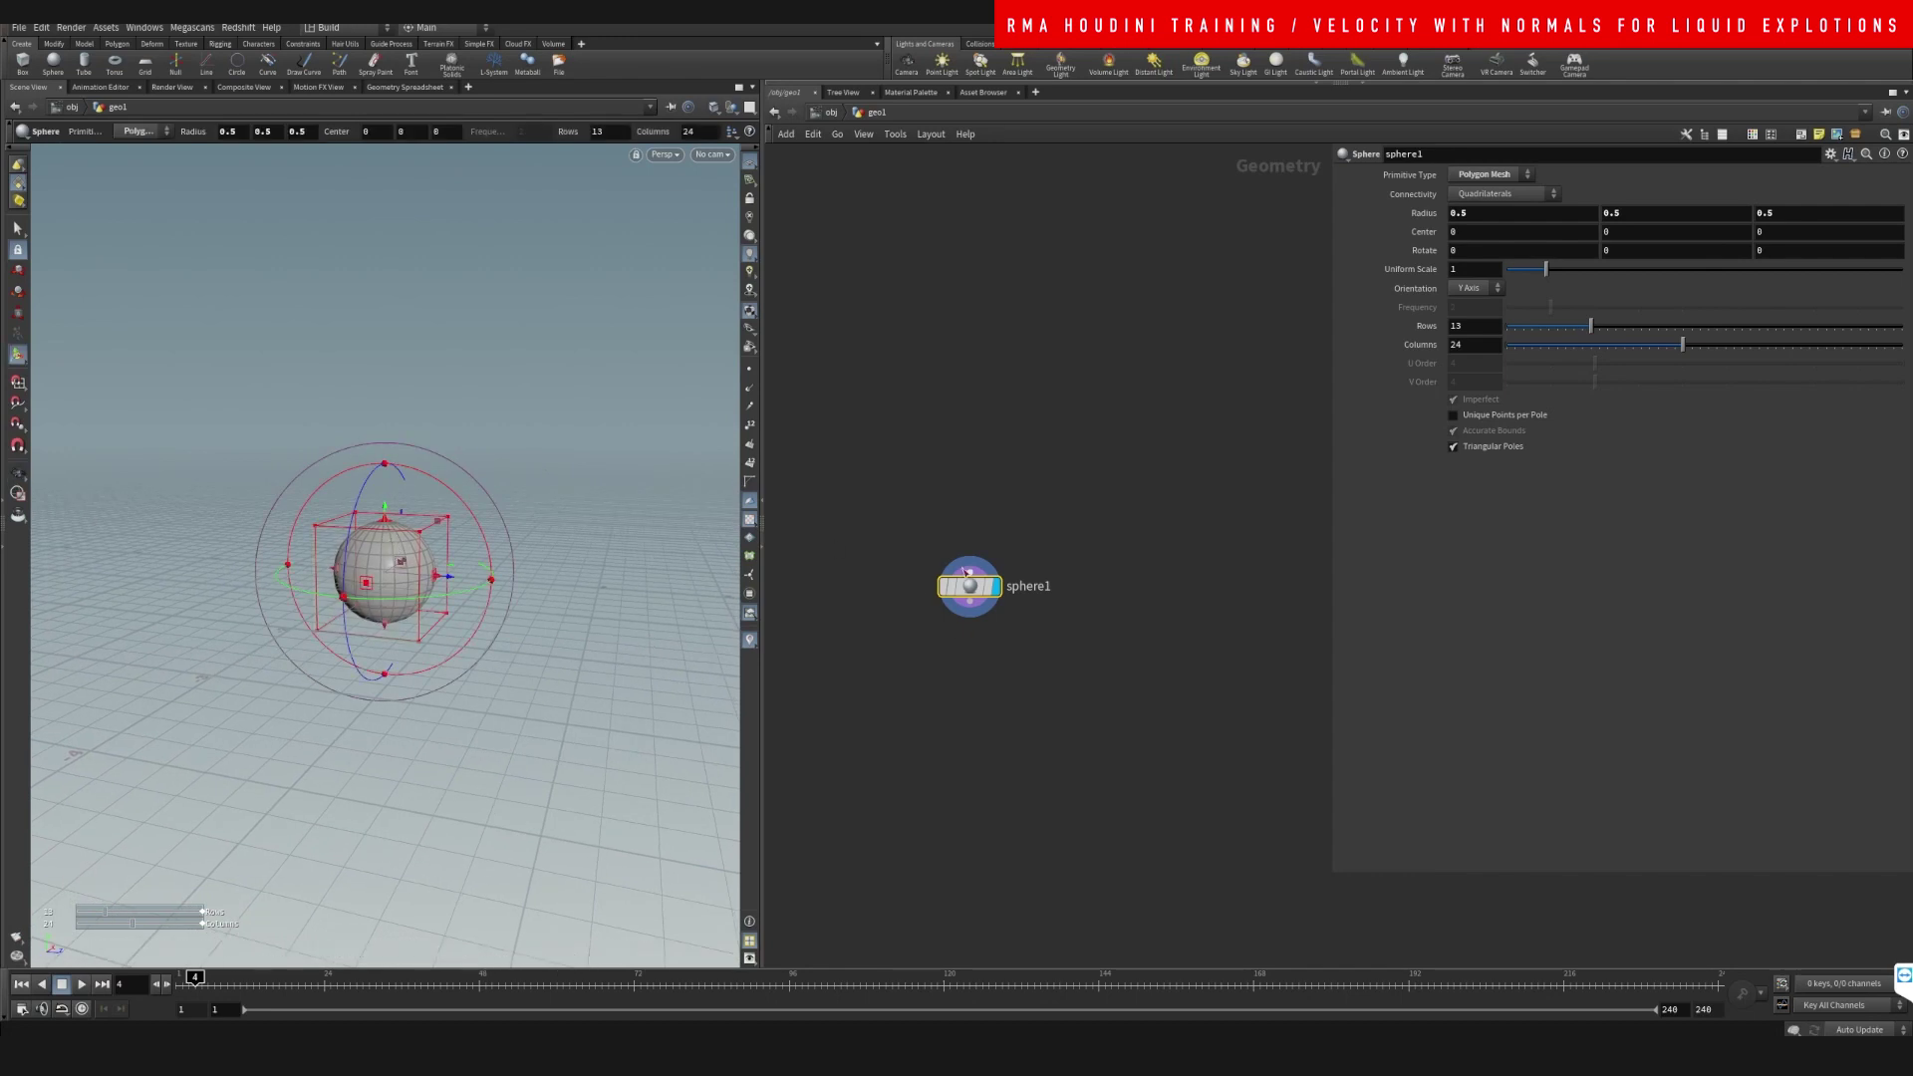
{"action": "left_click_drag", "start_coordinate": [979, 604], "coordinate": [978, 414]}
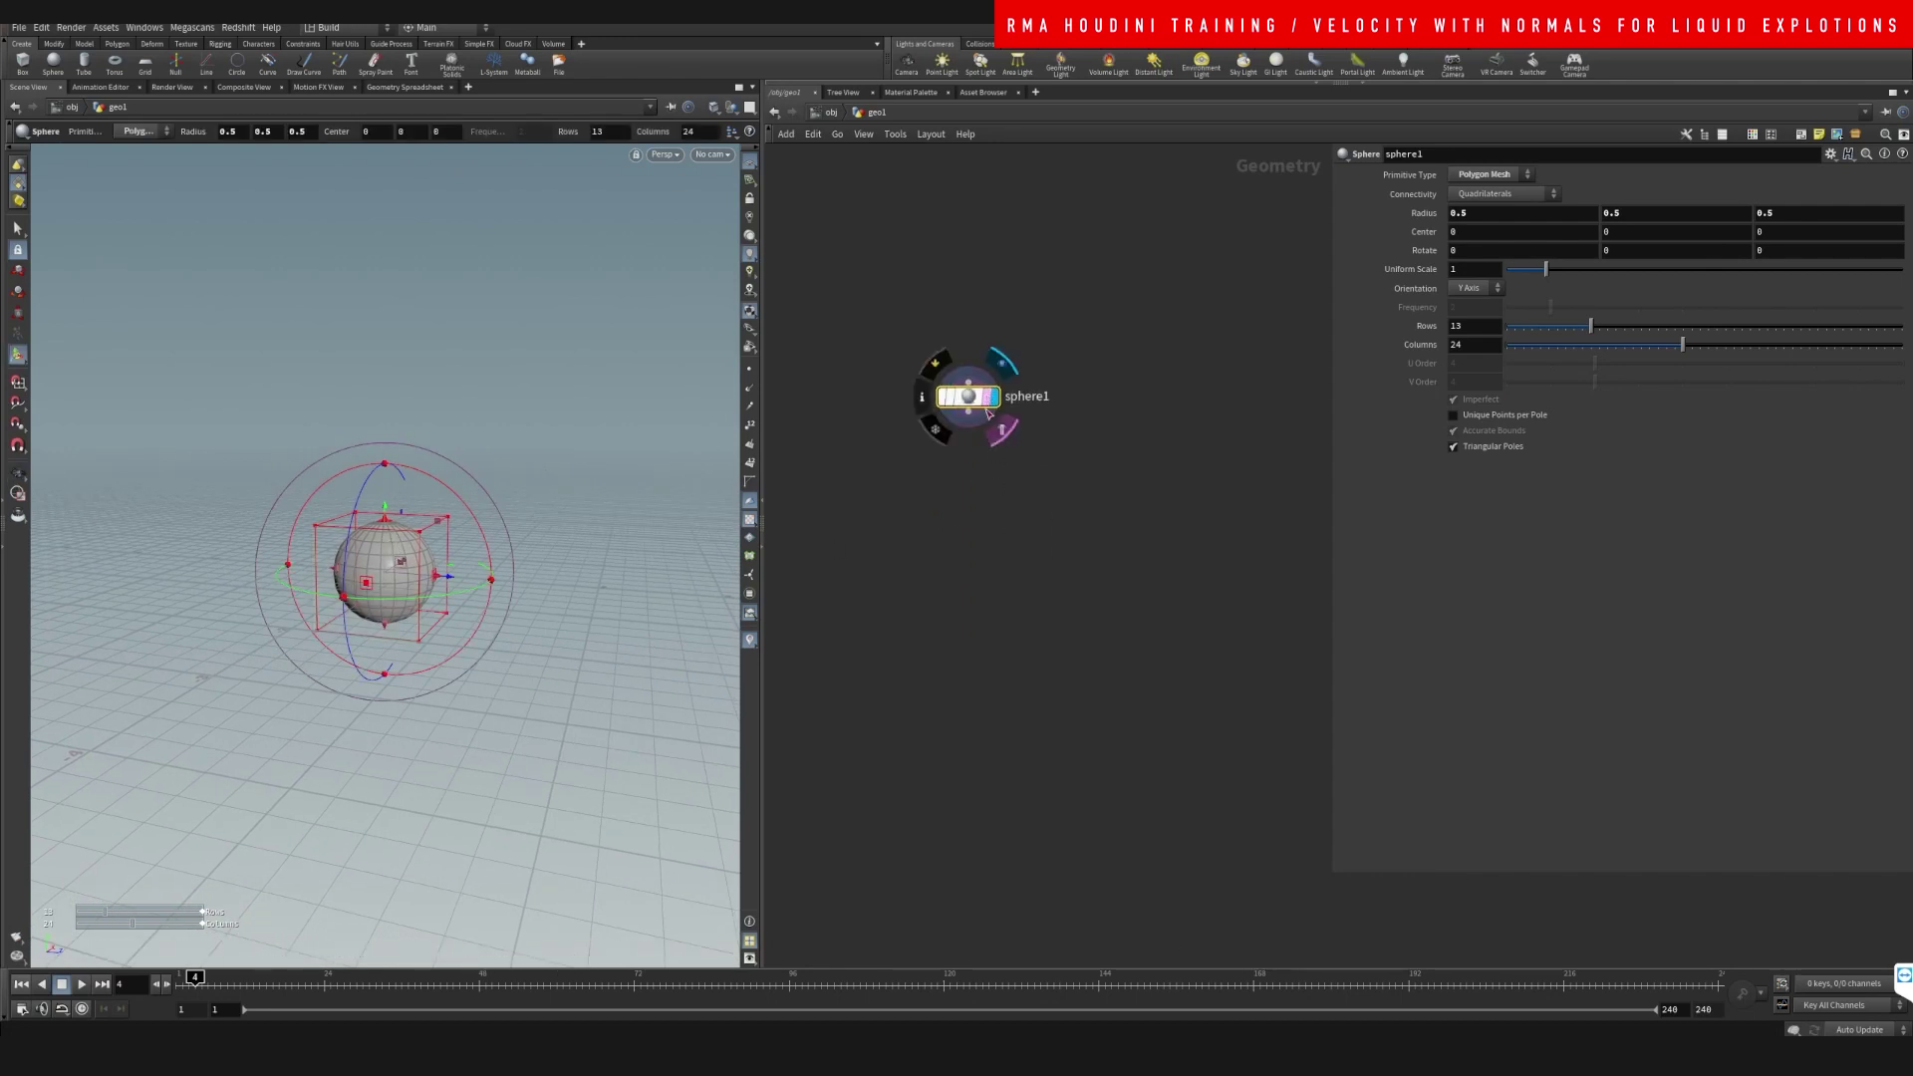
- Feed the sphere into a displayed Points from Volume node, setting jitter seed to 1.3 and raising the jitter scale
{"action": "key", "text": "Tab"}
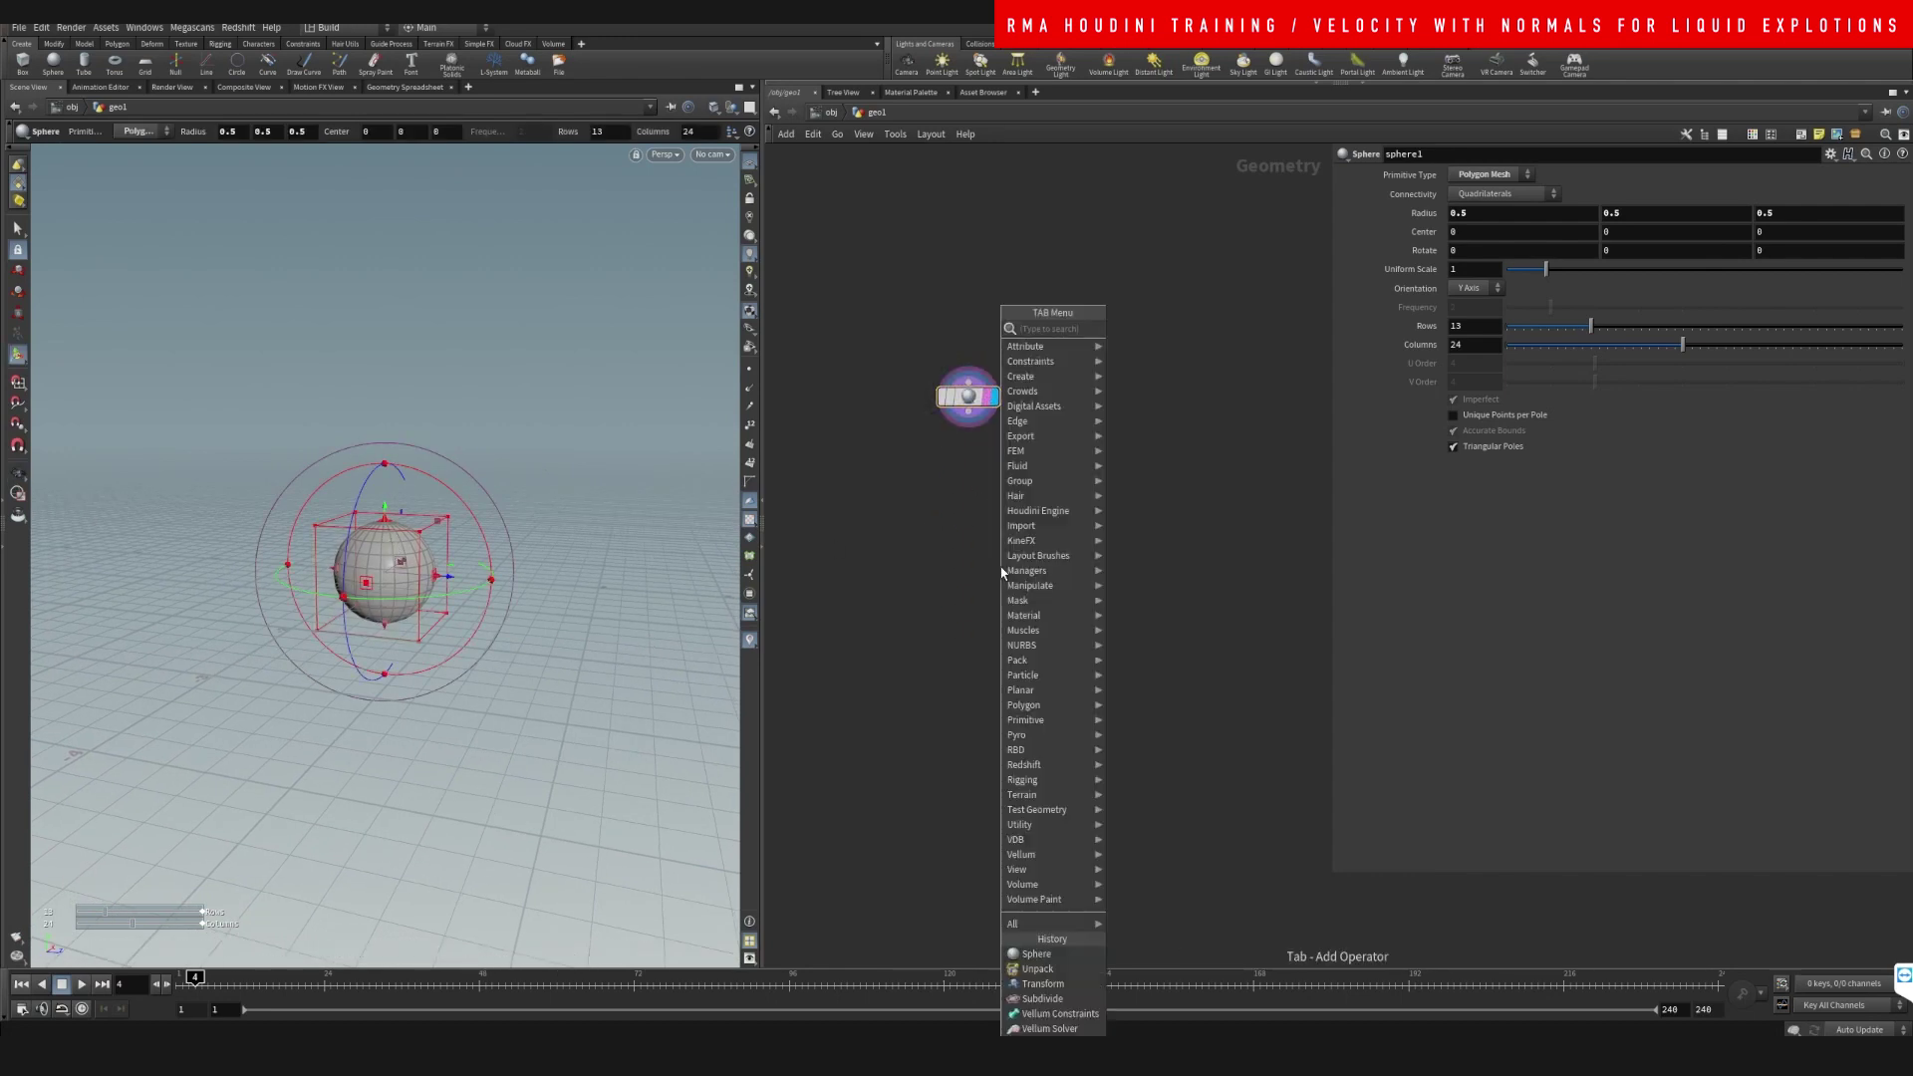
{"action": "type", "text": "pointsv"}
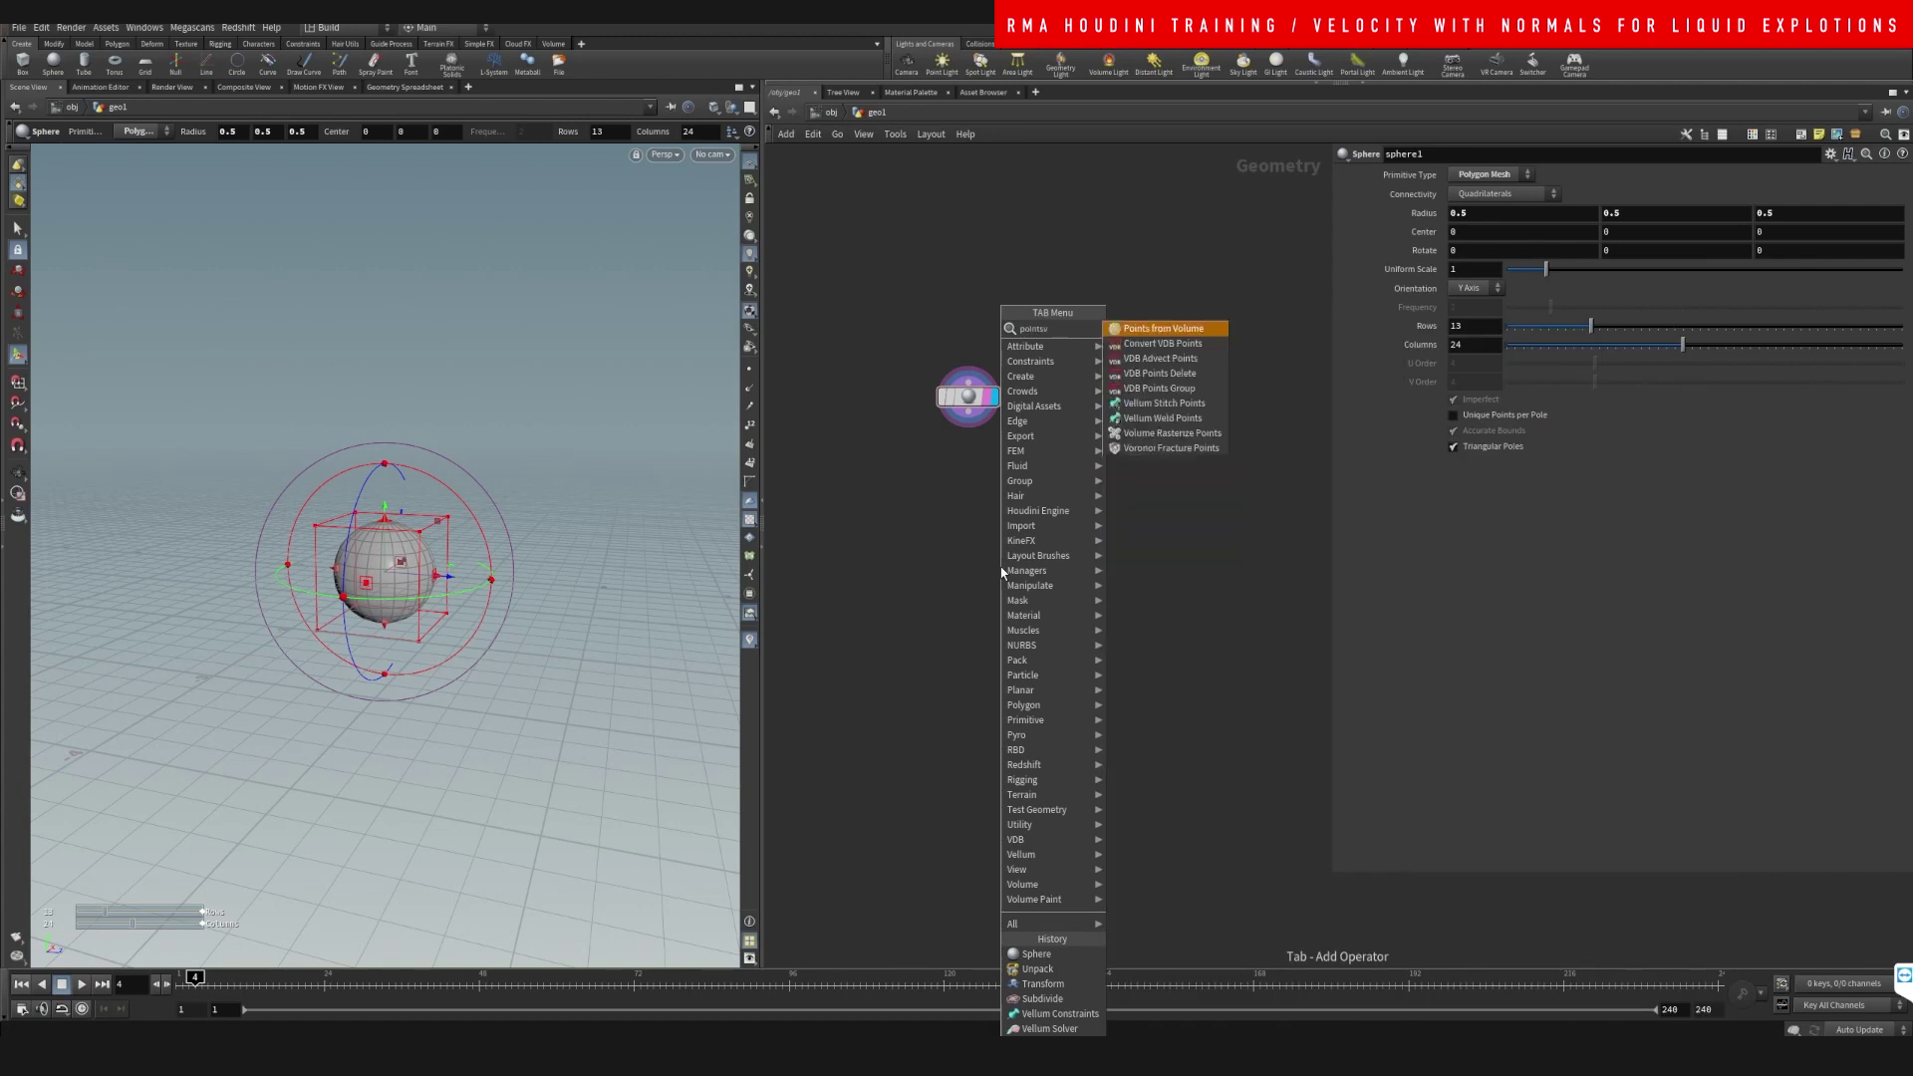
{"action": "key", "text": "Return"}
{"action": "left_click", "coordinate": [1001, 568]}
{"action": "left_click_drag", "start_coordinate": [967, 427], "coordinate": [993, 470]}
{"action": "left_click", "coordinate": [998, 482]}
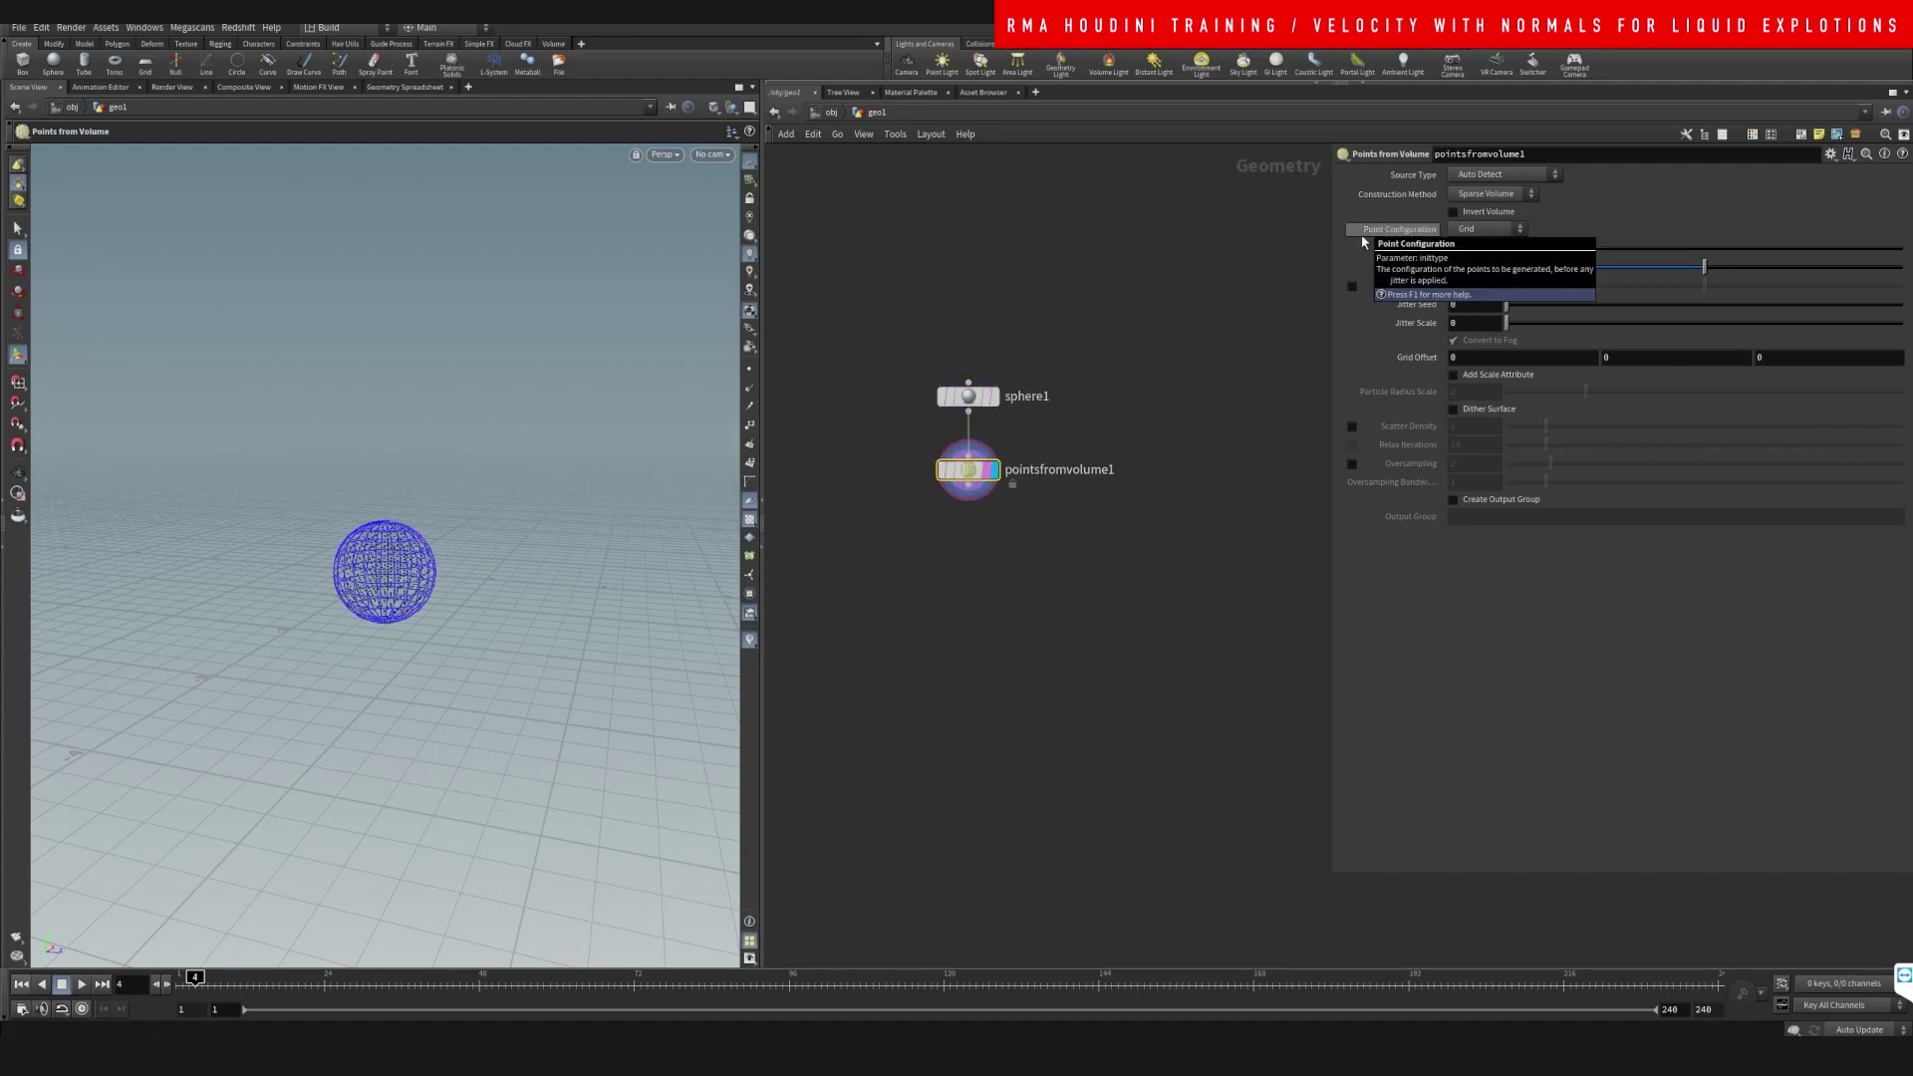
{"action": "left_click_drag", "start_coordinate": [1505, 304], "coordinate": [1560, 306]}
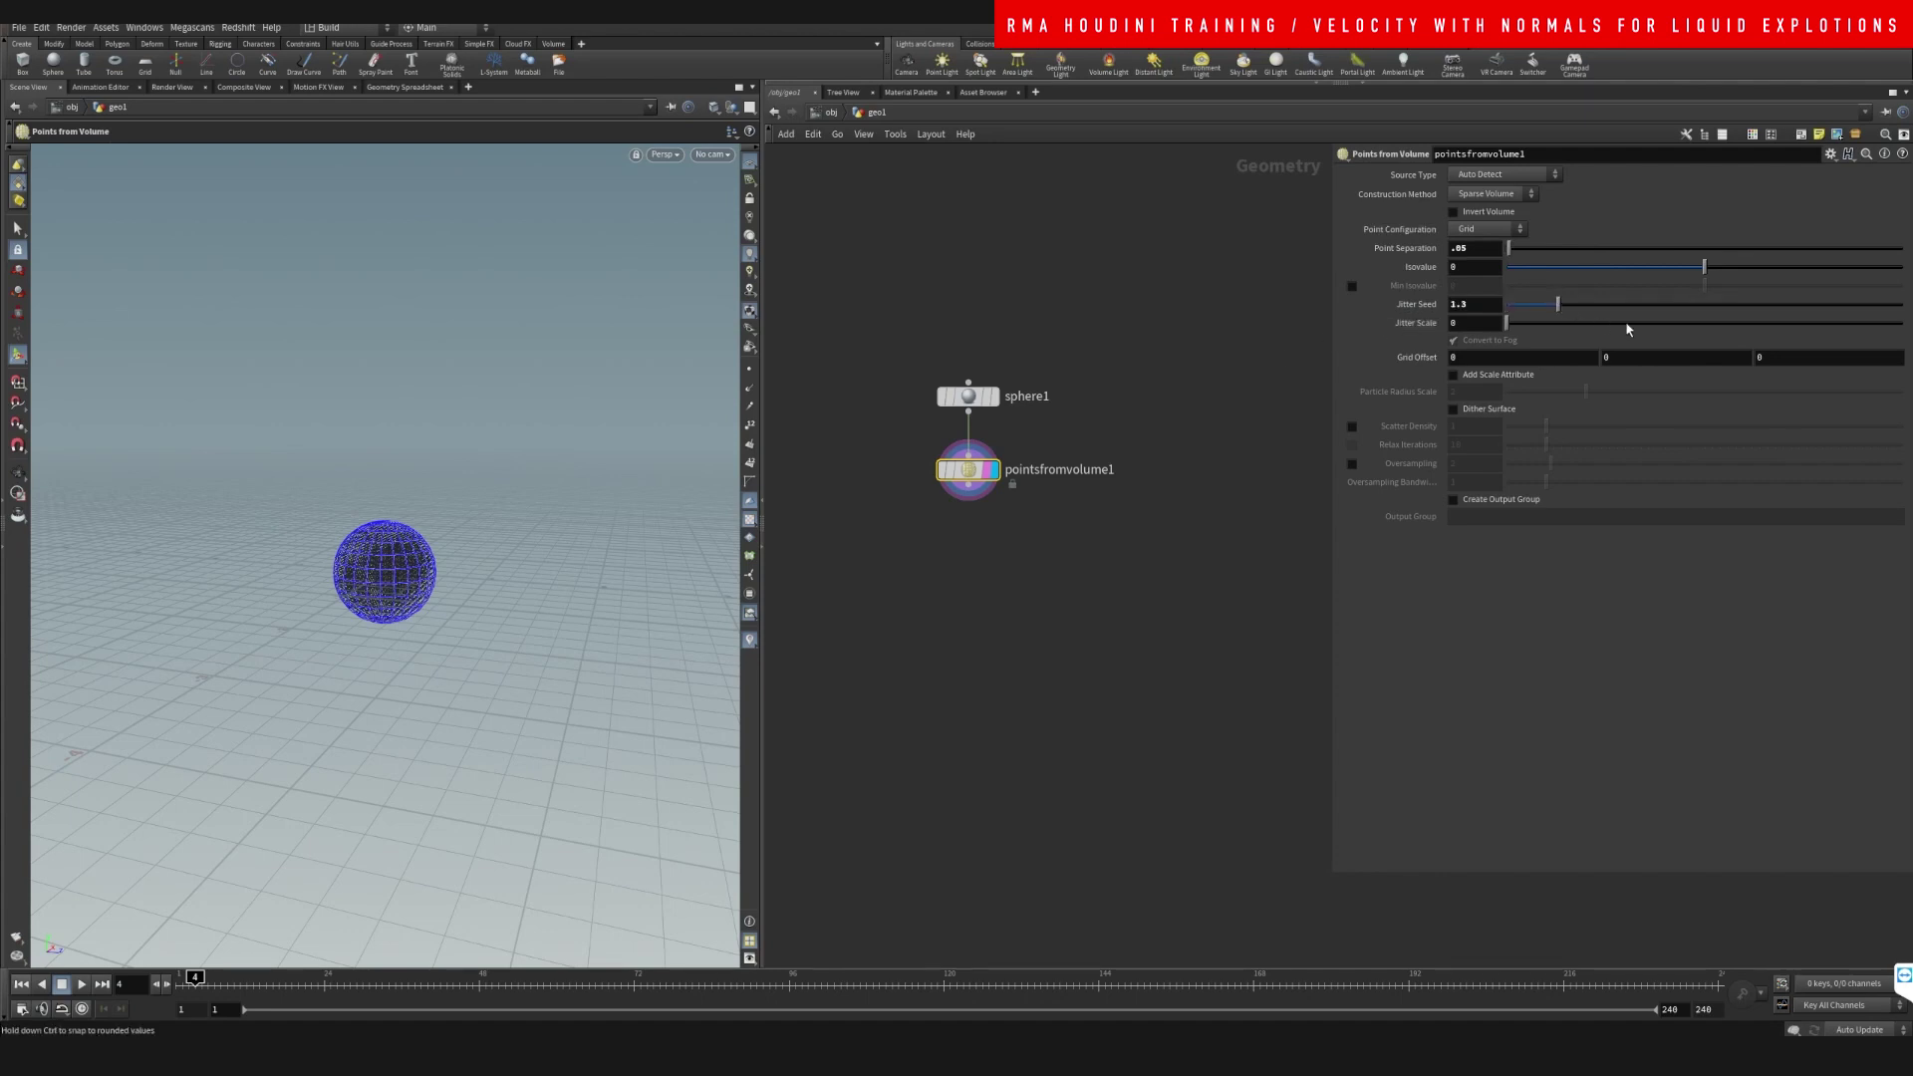
{"action": "left_click", "coordinate": [1632, 330]}
- Add a Null node, wire the Points from Volume output into it, and make it the displayed node
{"action": "key", "text": "Tab"}
{"action": "type", "text": "null"}
{"action": "key", "text": "Return"}
{"action": "left_click", "coordinate": [972, 559]}
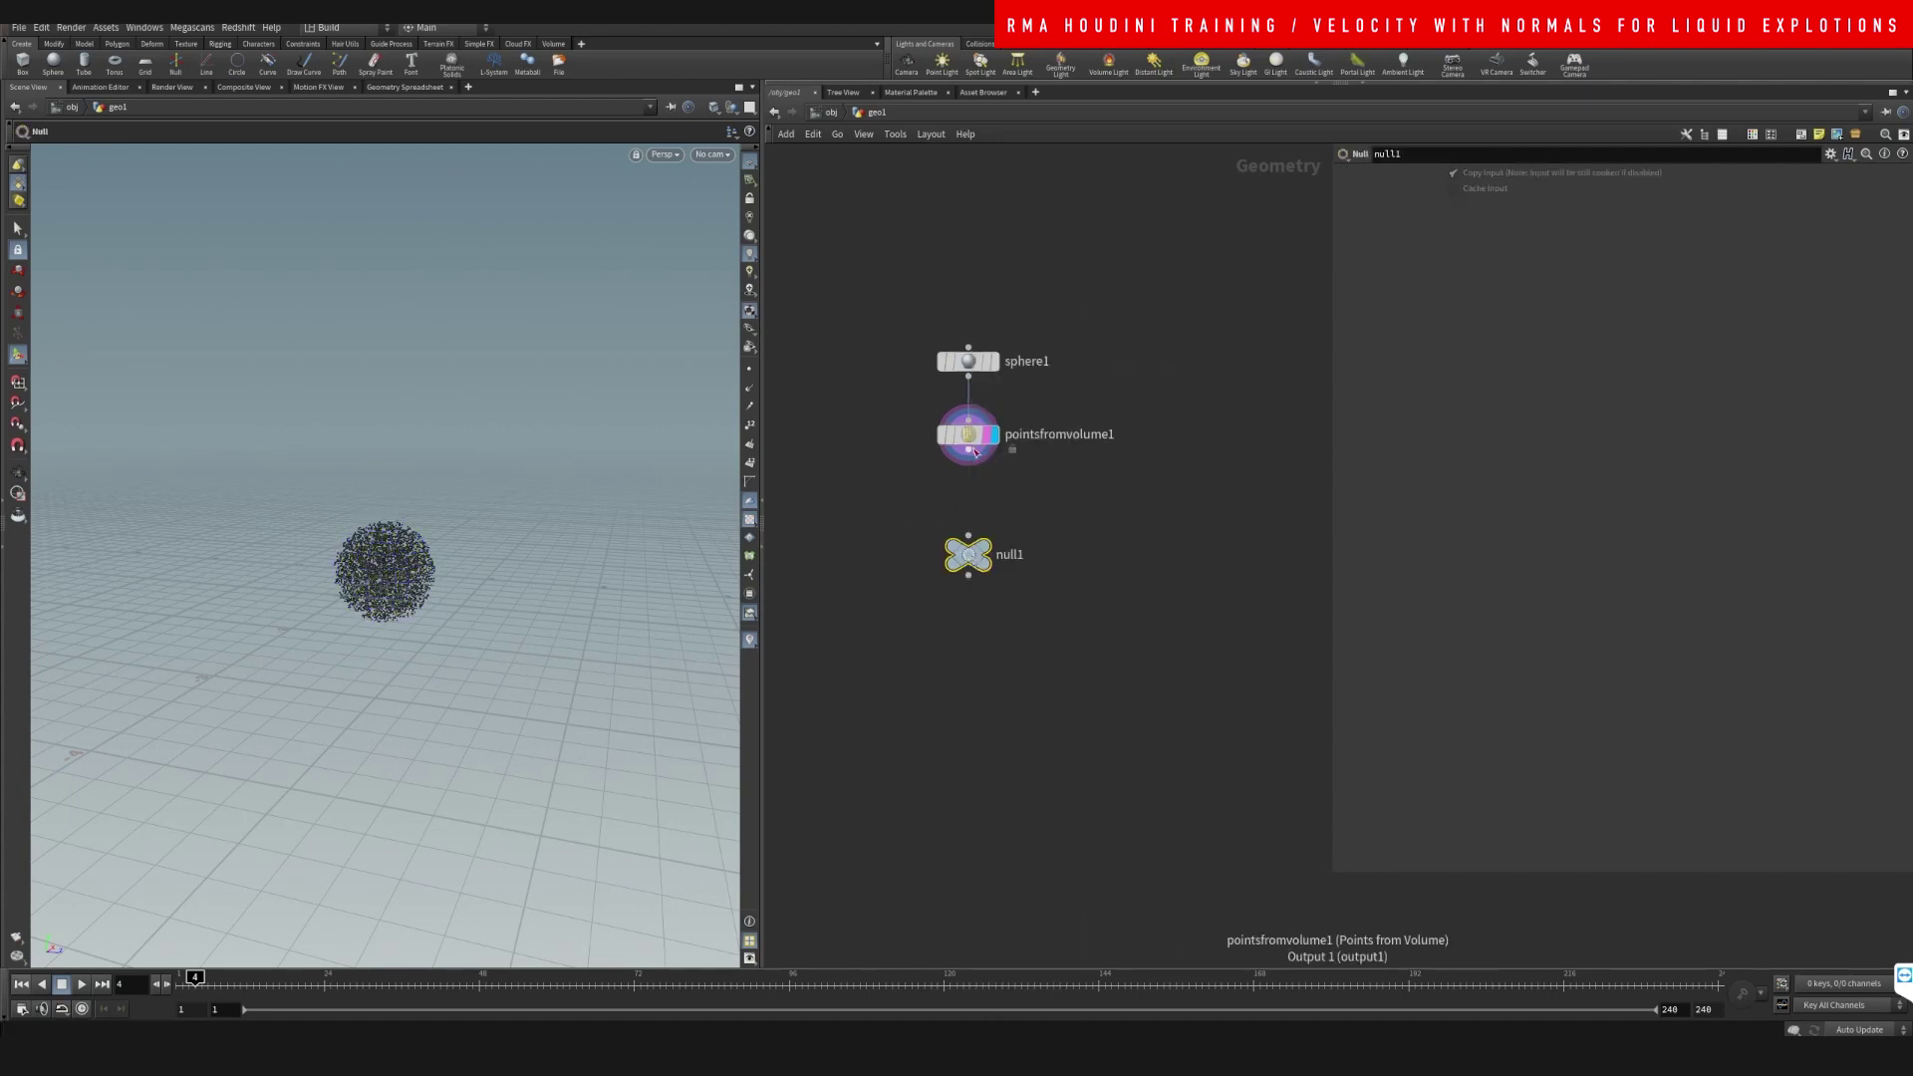
{"action": "left_click_drag", "start_coordinate": [972, 451], "coordinate": [973, 518]}
{"action": "left_click", "coordinate": [1002, 523]}
{"action": "left_click", "coordinate": [1001, 588]}
{"action": "middle_click_drag", "start_coordinate": [959, 616], "coordinate": [952, 579]}
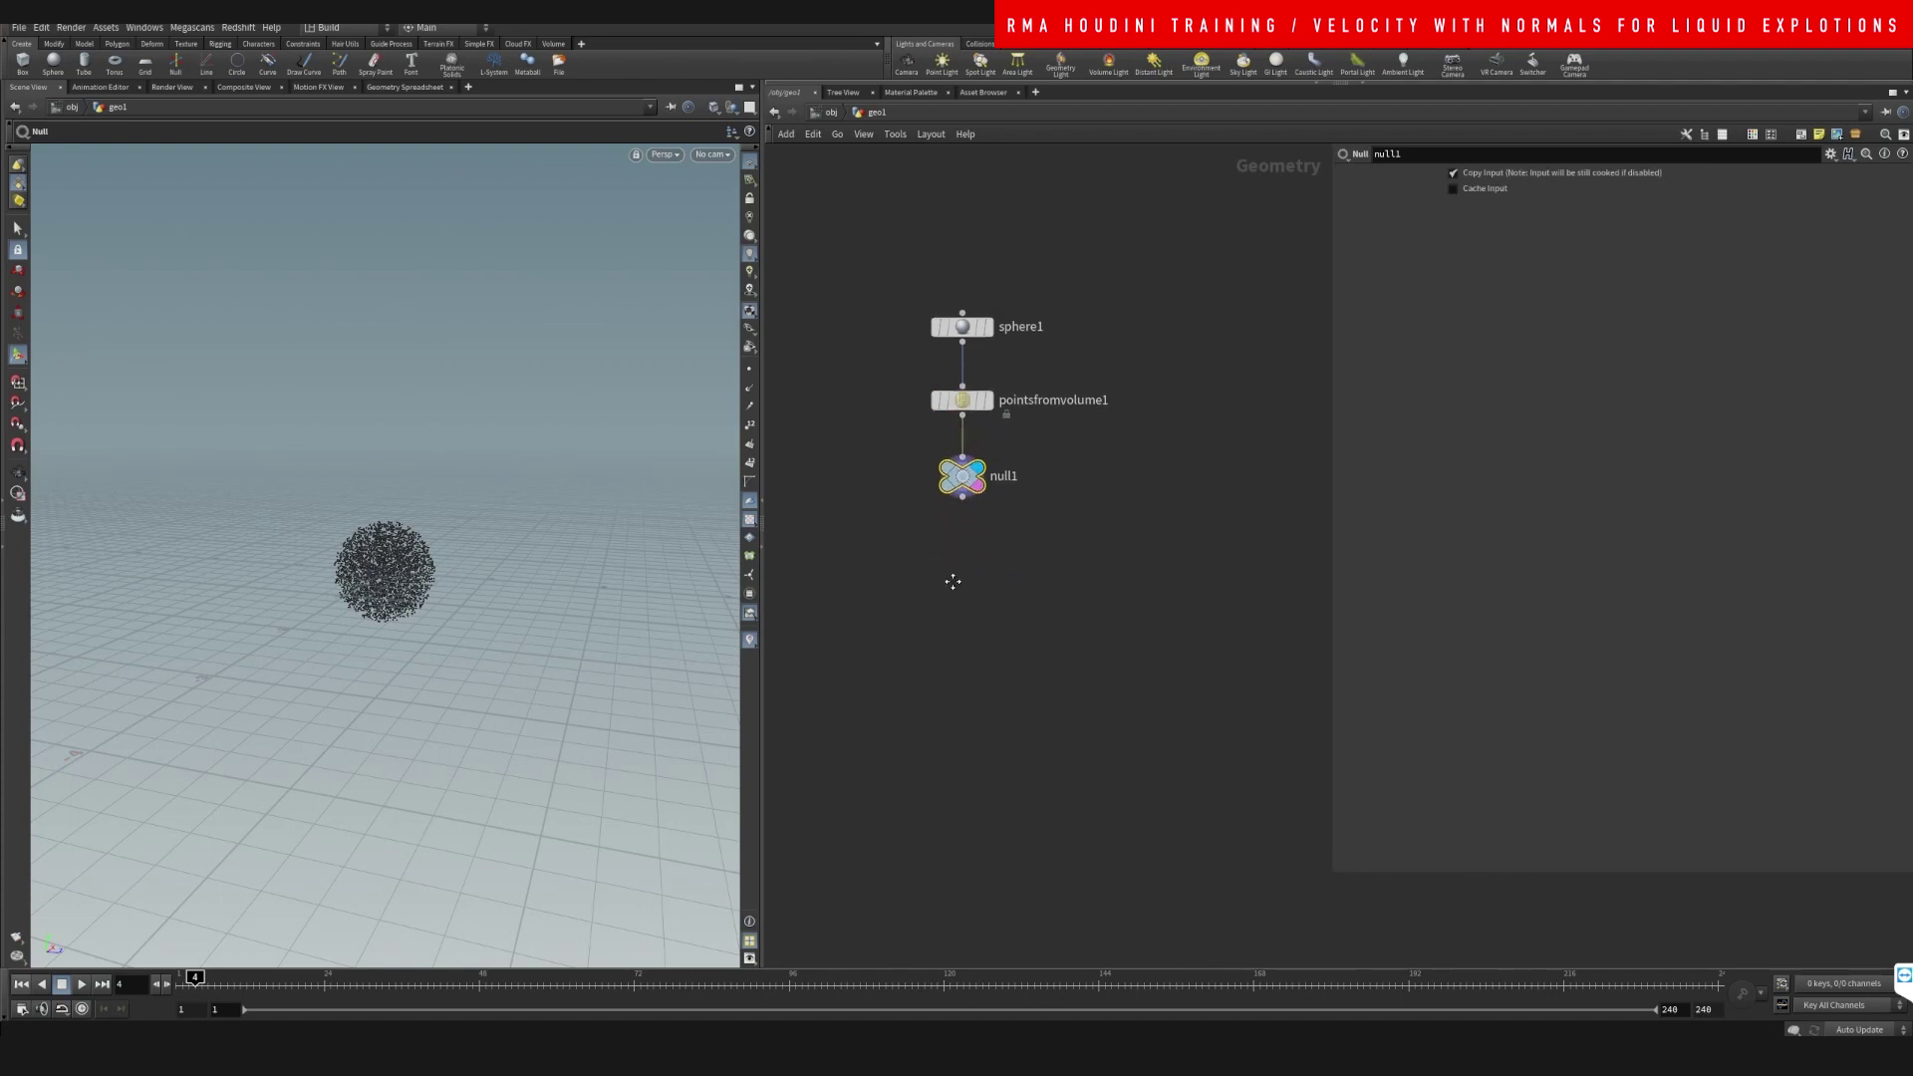
- Add an Attribute Wrangle after the null with the expression @N = {0,1,0};
{"action": "key", "text": "Tab"}
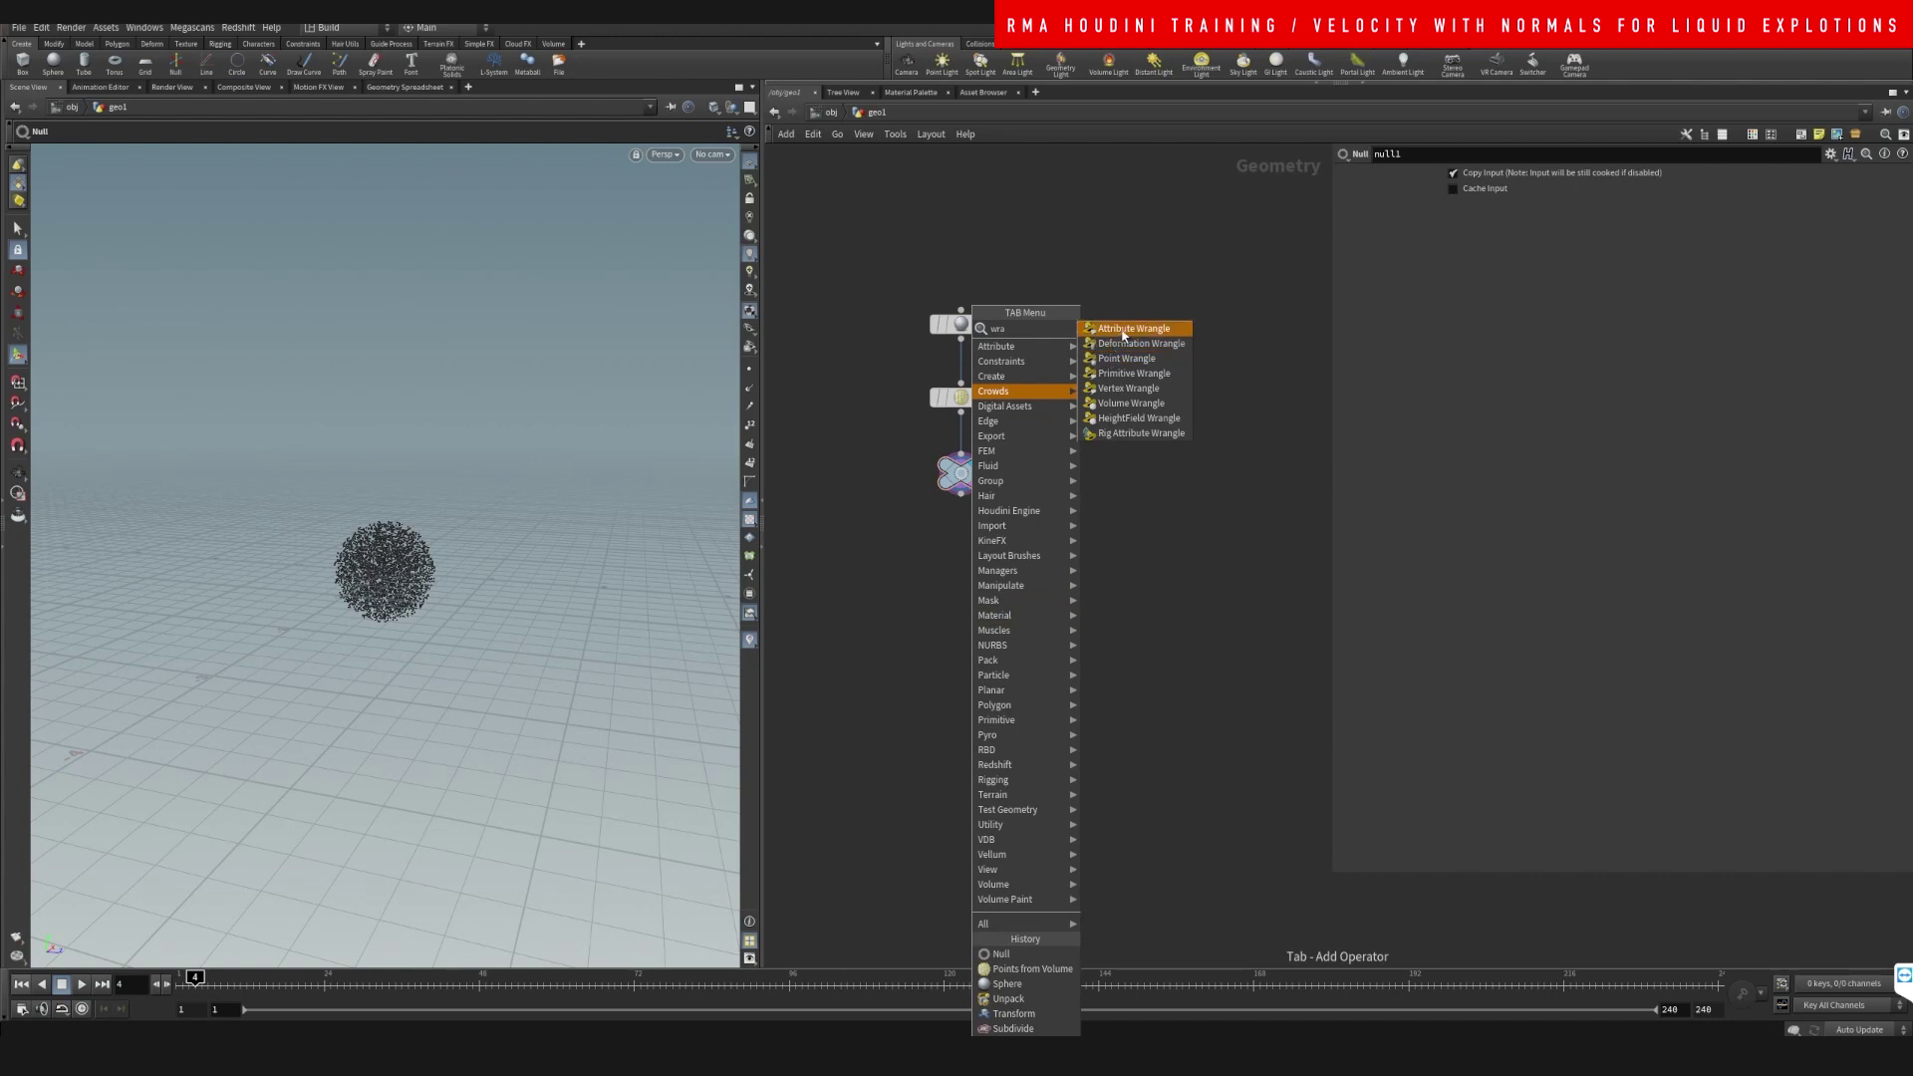
{"action": "key", "text": "Escape"}
{"action": "left_click", "coordinate": [962, 542]}
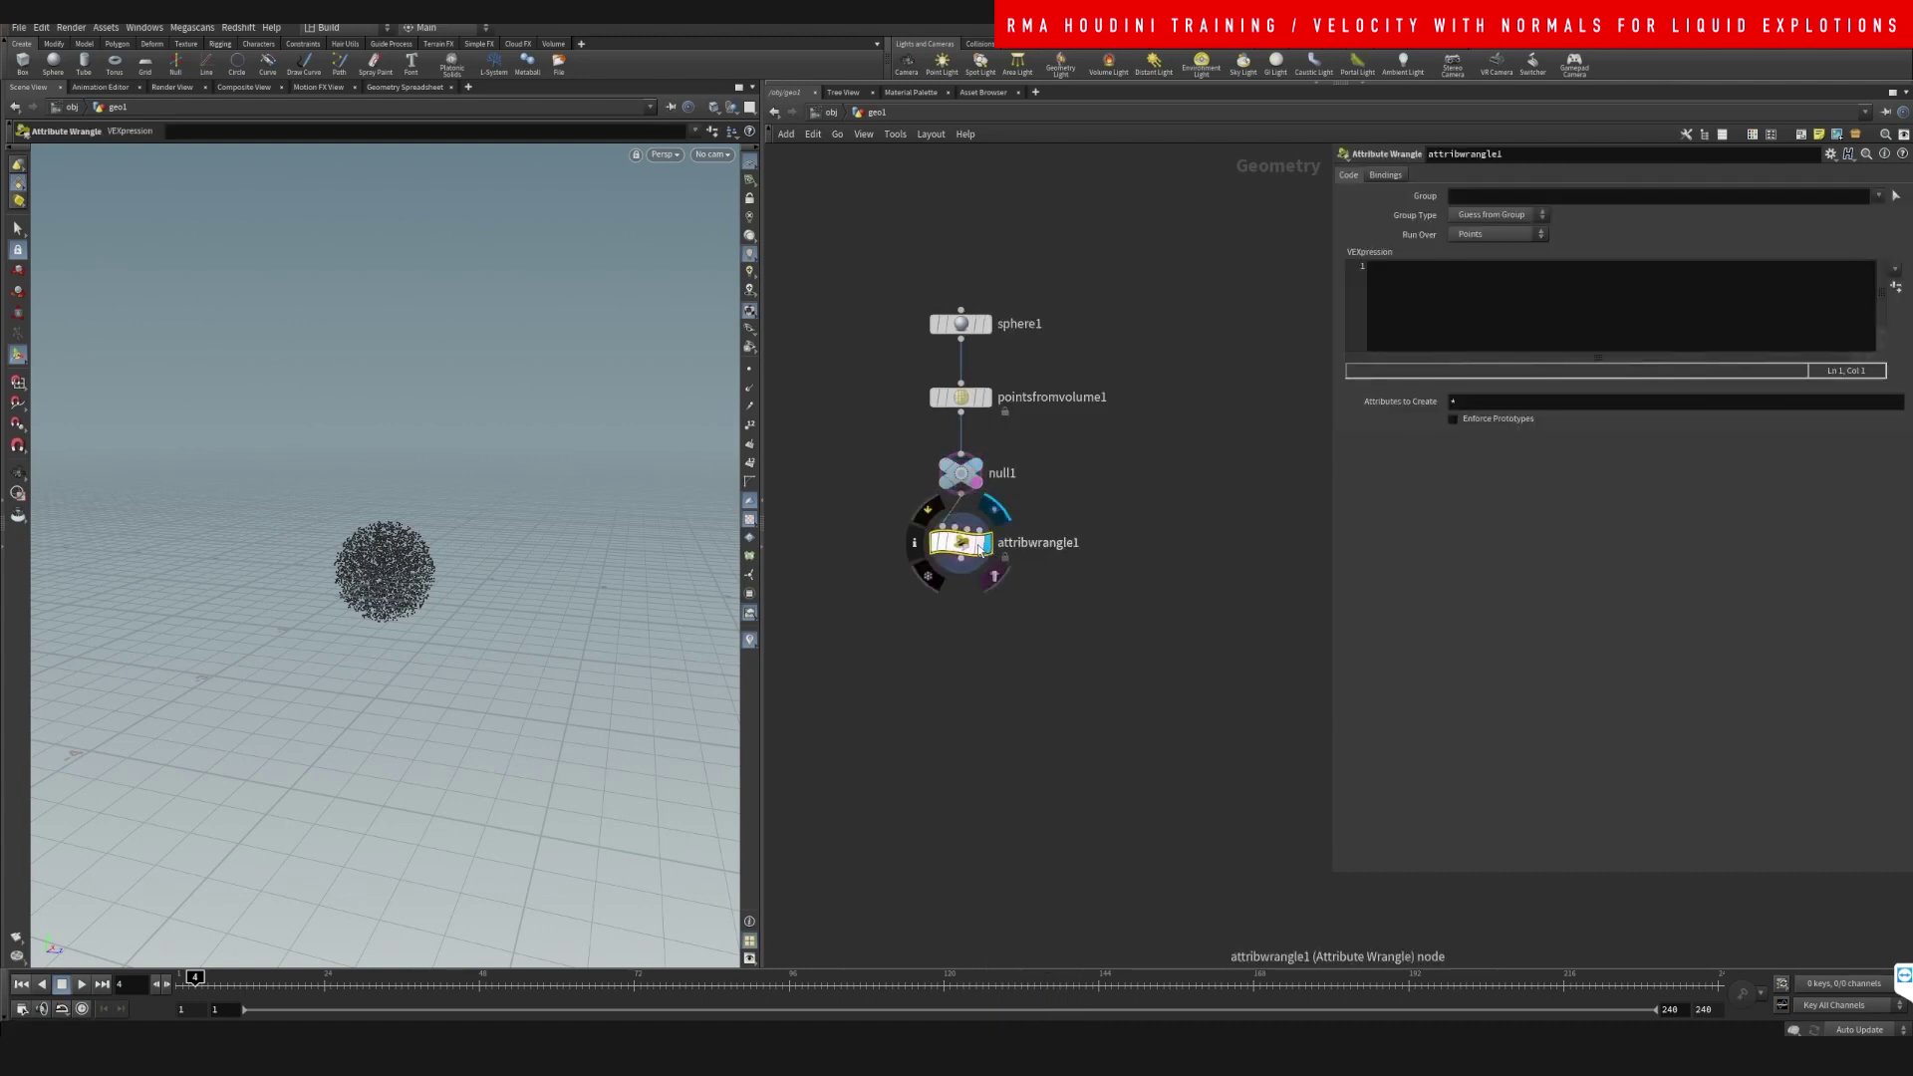
{"action": "left_click", "coordinate": [1440, 319]}
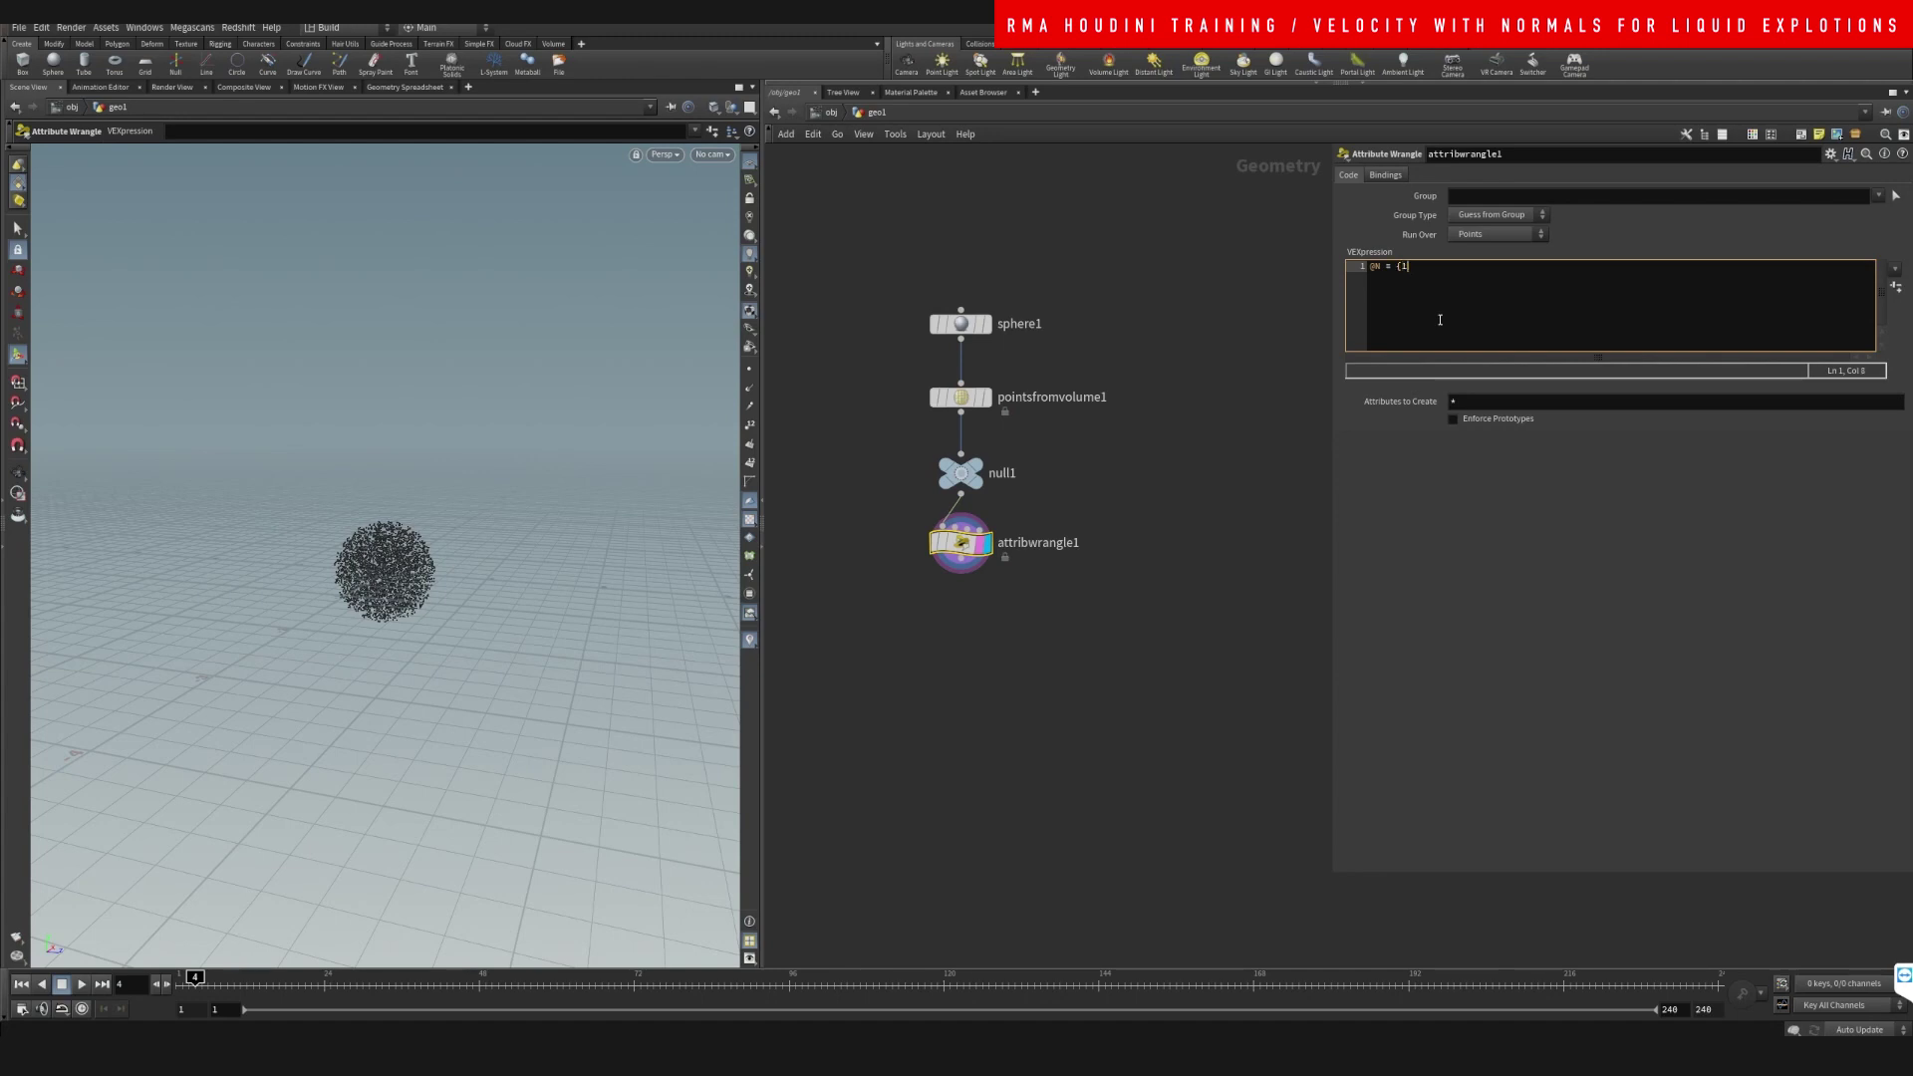
{"action": "type", "text": "0,1,0};"}
- Duplicate the wrangle beneath the first one and show point normals in the viewport
{"action": "left_click_drag", "start_coordinate": [965, 548], "coordinate": [934, 654], "text": "alt"}
{"action": "left_click", "coordinate": [962, 555]}
{"action": "left_click", "coordinate": [749, 387]}
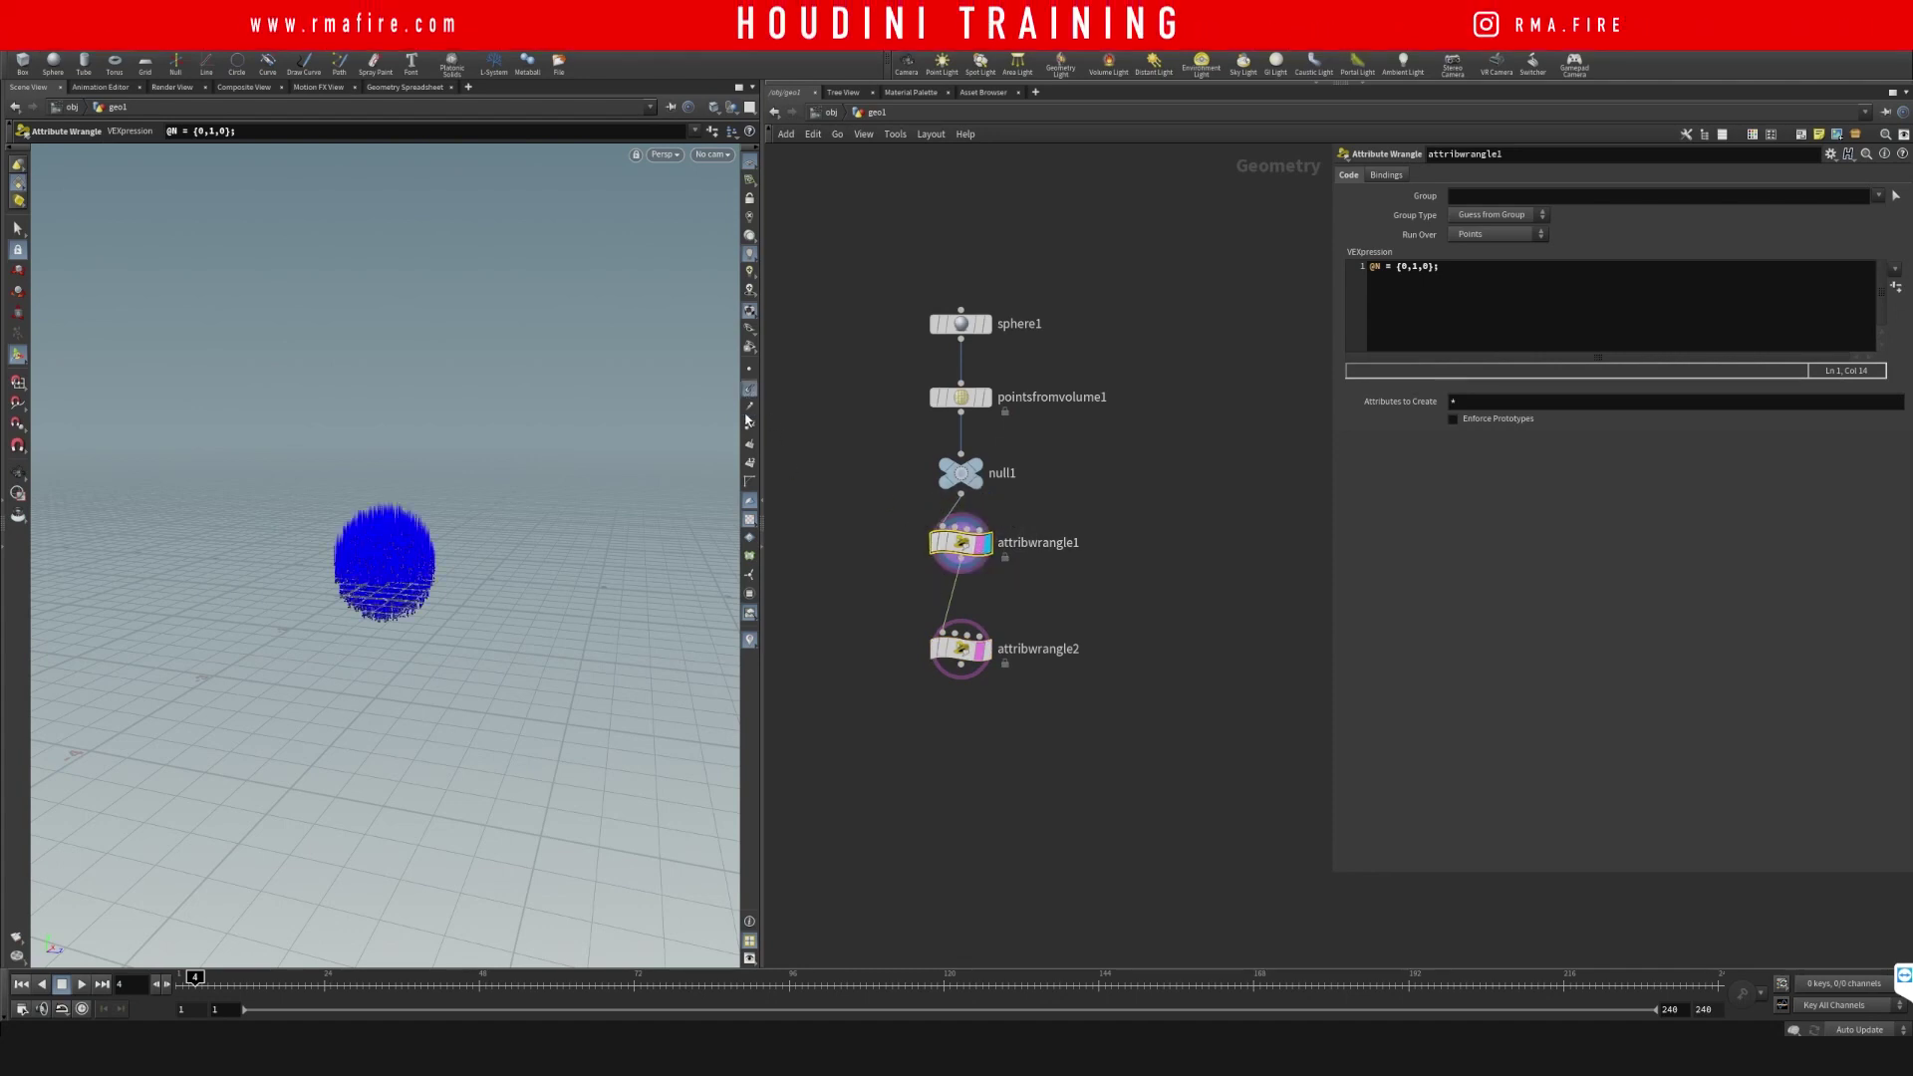
{"action": "left_click_drag", "start_coordinate": [372, 618], "coordinate": [421, 528], "text": "alt"}
{"action": "middle_click_drag", "start_coordinate": [422, 528], "coordinate": [450, 588], "text": "alt"}
- Display the duplicated wrangle and replace its expression with @v = @N;
{"action": "middle_click_drag", "start_coordinate": [1090, 689], "coordinate": [1058, 625]}
{"action": "left_click", "coordinate": [953, 587]}
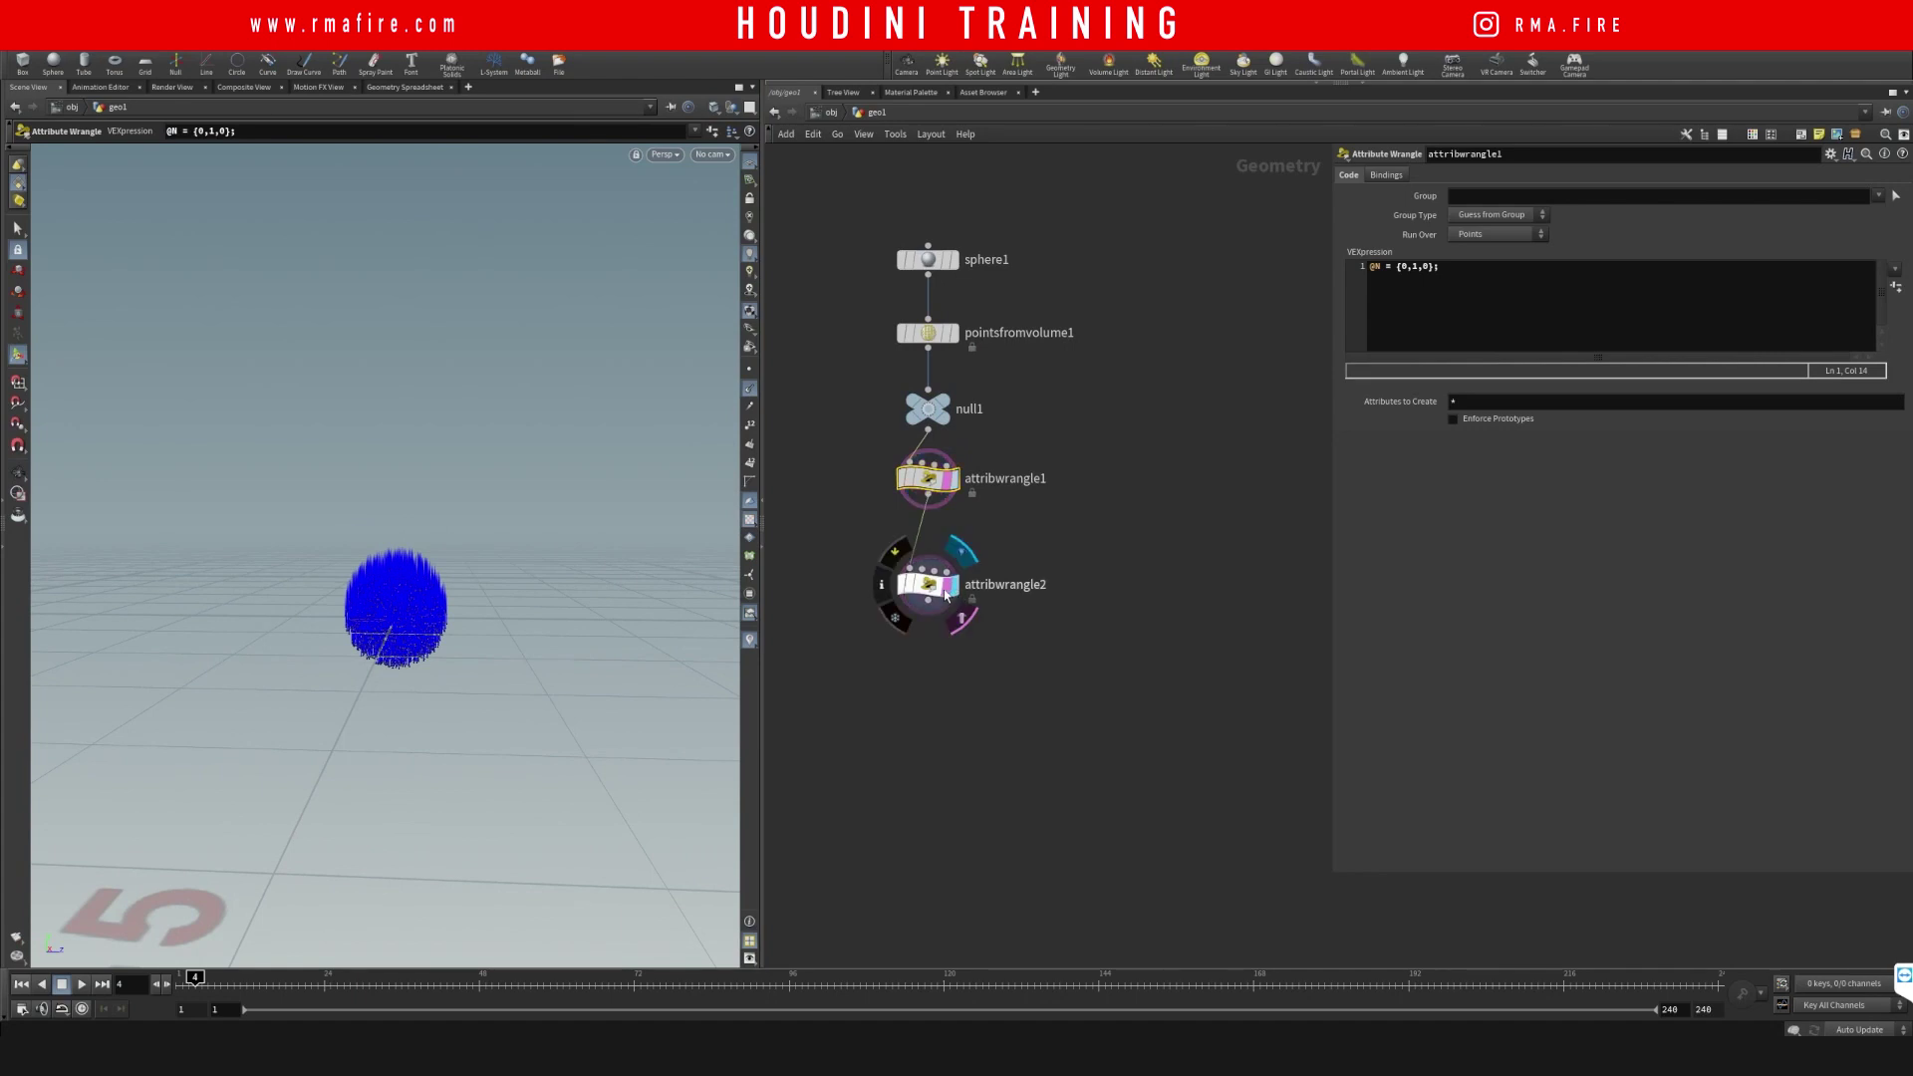
{"action": "left_click_drag", "start_coordinate": [934, 595], "coordinate": [934, 564]}
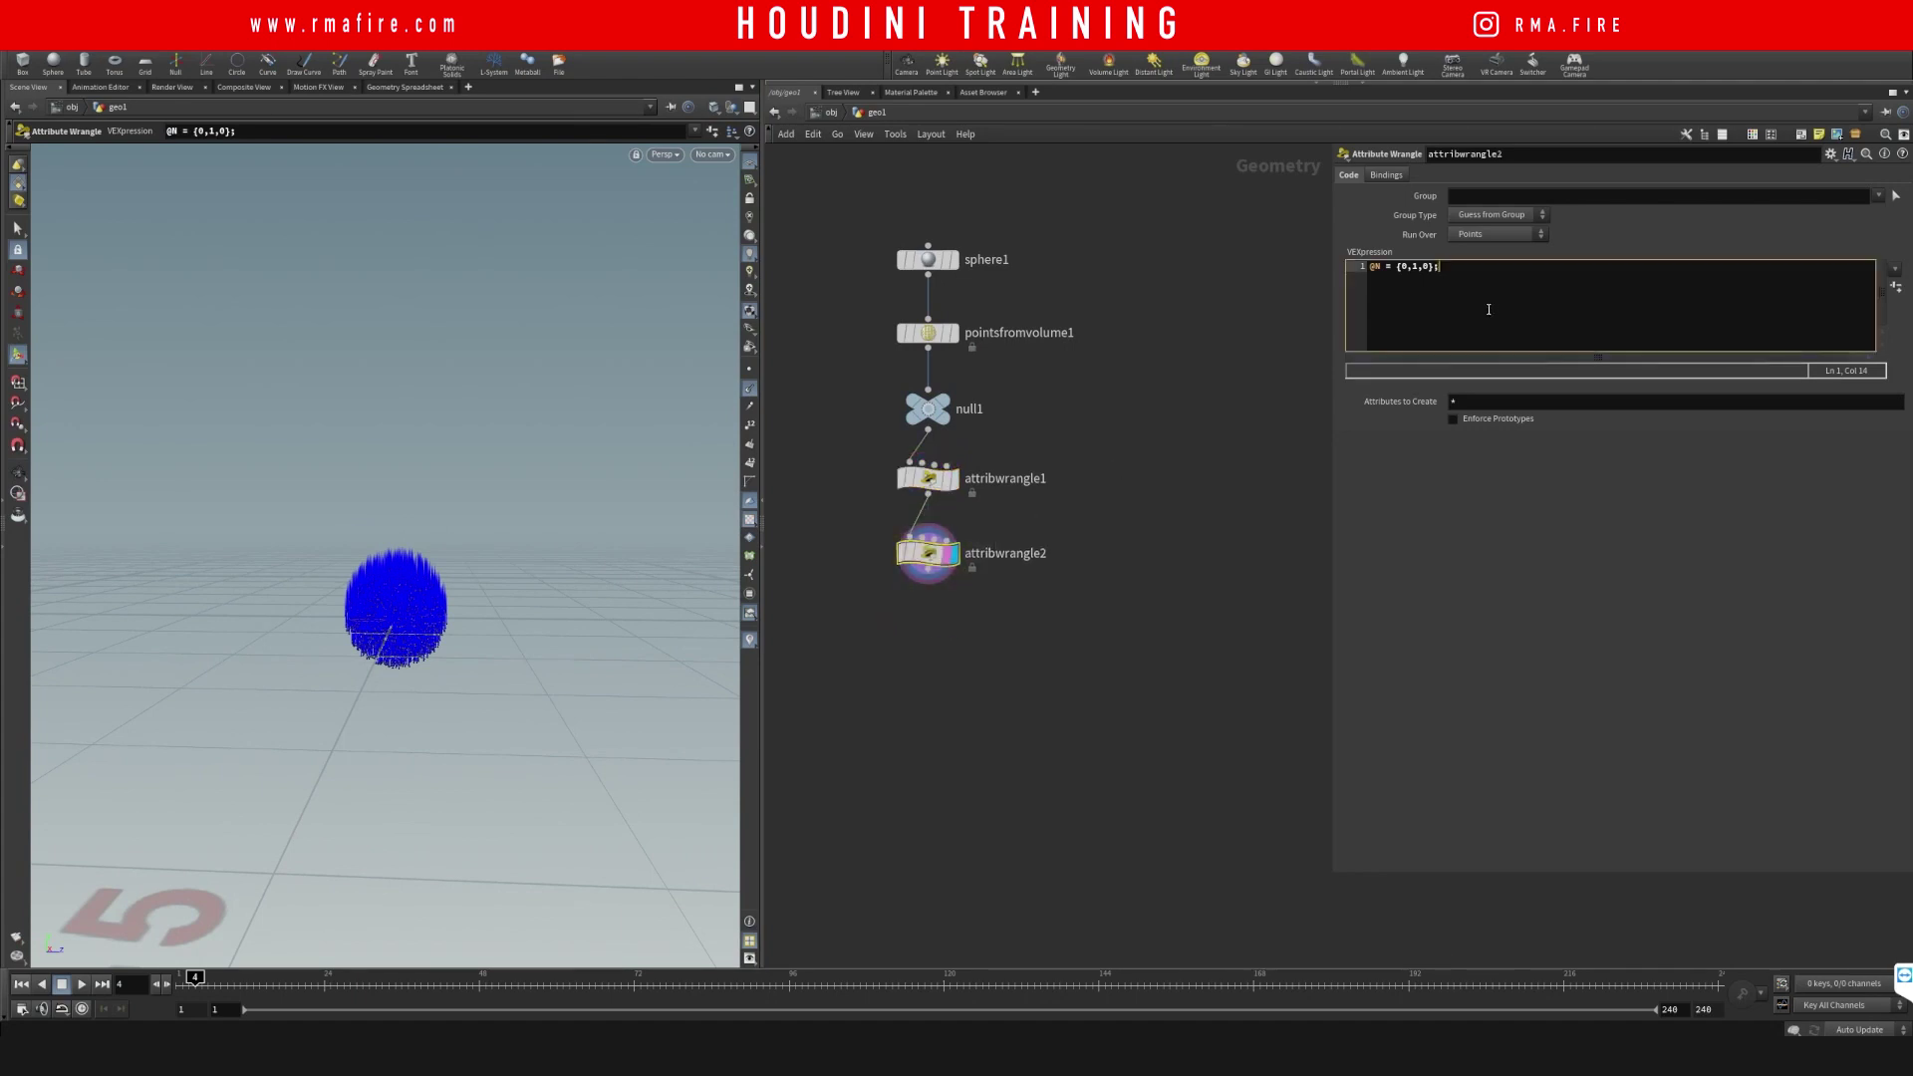
{"action": "type", "text": "@v = @N;"}
{"action": "key", "text": "Return"}
{"action": "left_click", "coordinate": [1122, 657]}
{"action": "left_click_drag", "start_coordinate": [837, 542], "coordinate": [1025, 592]}
{"action": "left_click", "coordinate": [1205, 509]}
- Add an Attribute VOP node after the second wrangle and go inside it
{"action": "middle_click_drag", "start_coordinate": [892, 654], "coordinate": [884, 610]}
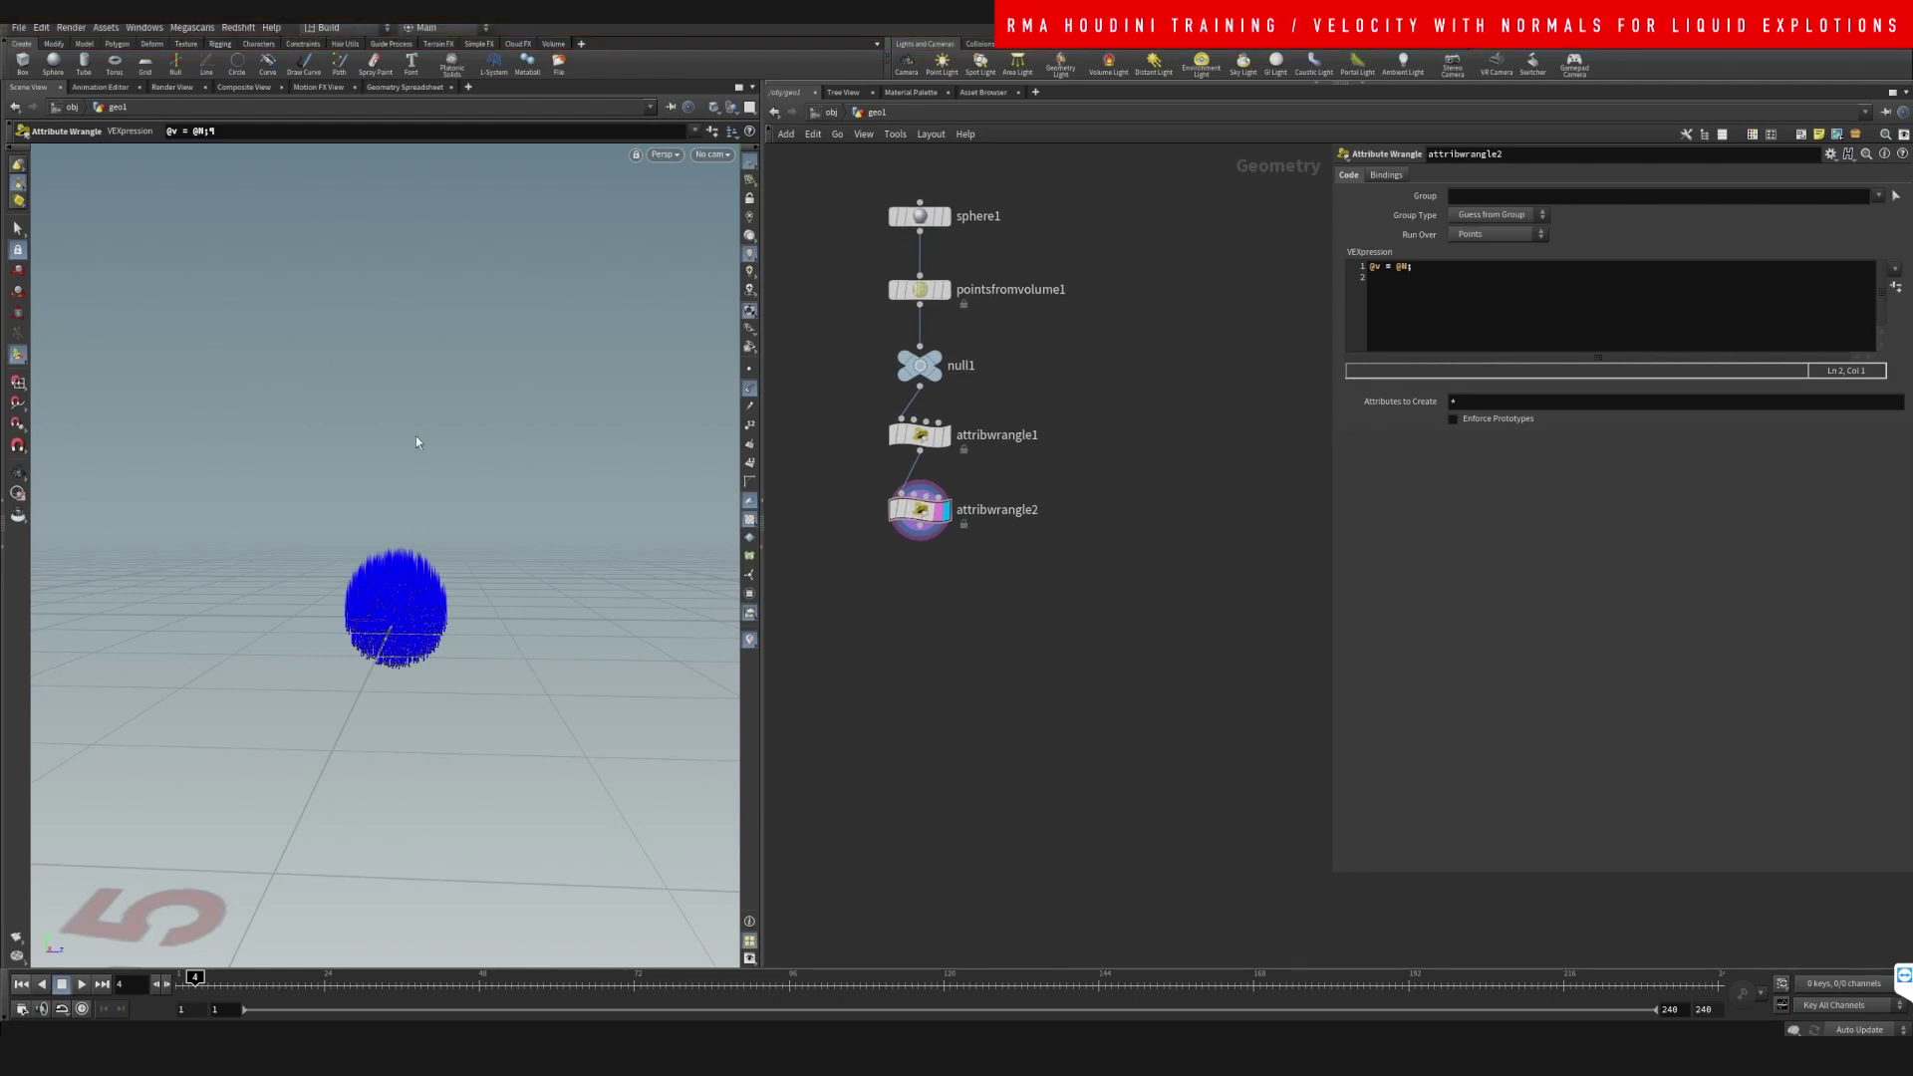
{"action": "key", "text": "Tab"}
{"action": "type", "text": "atv"}
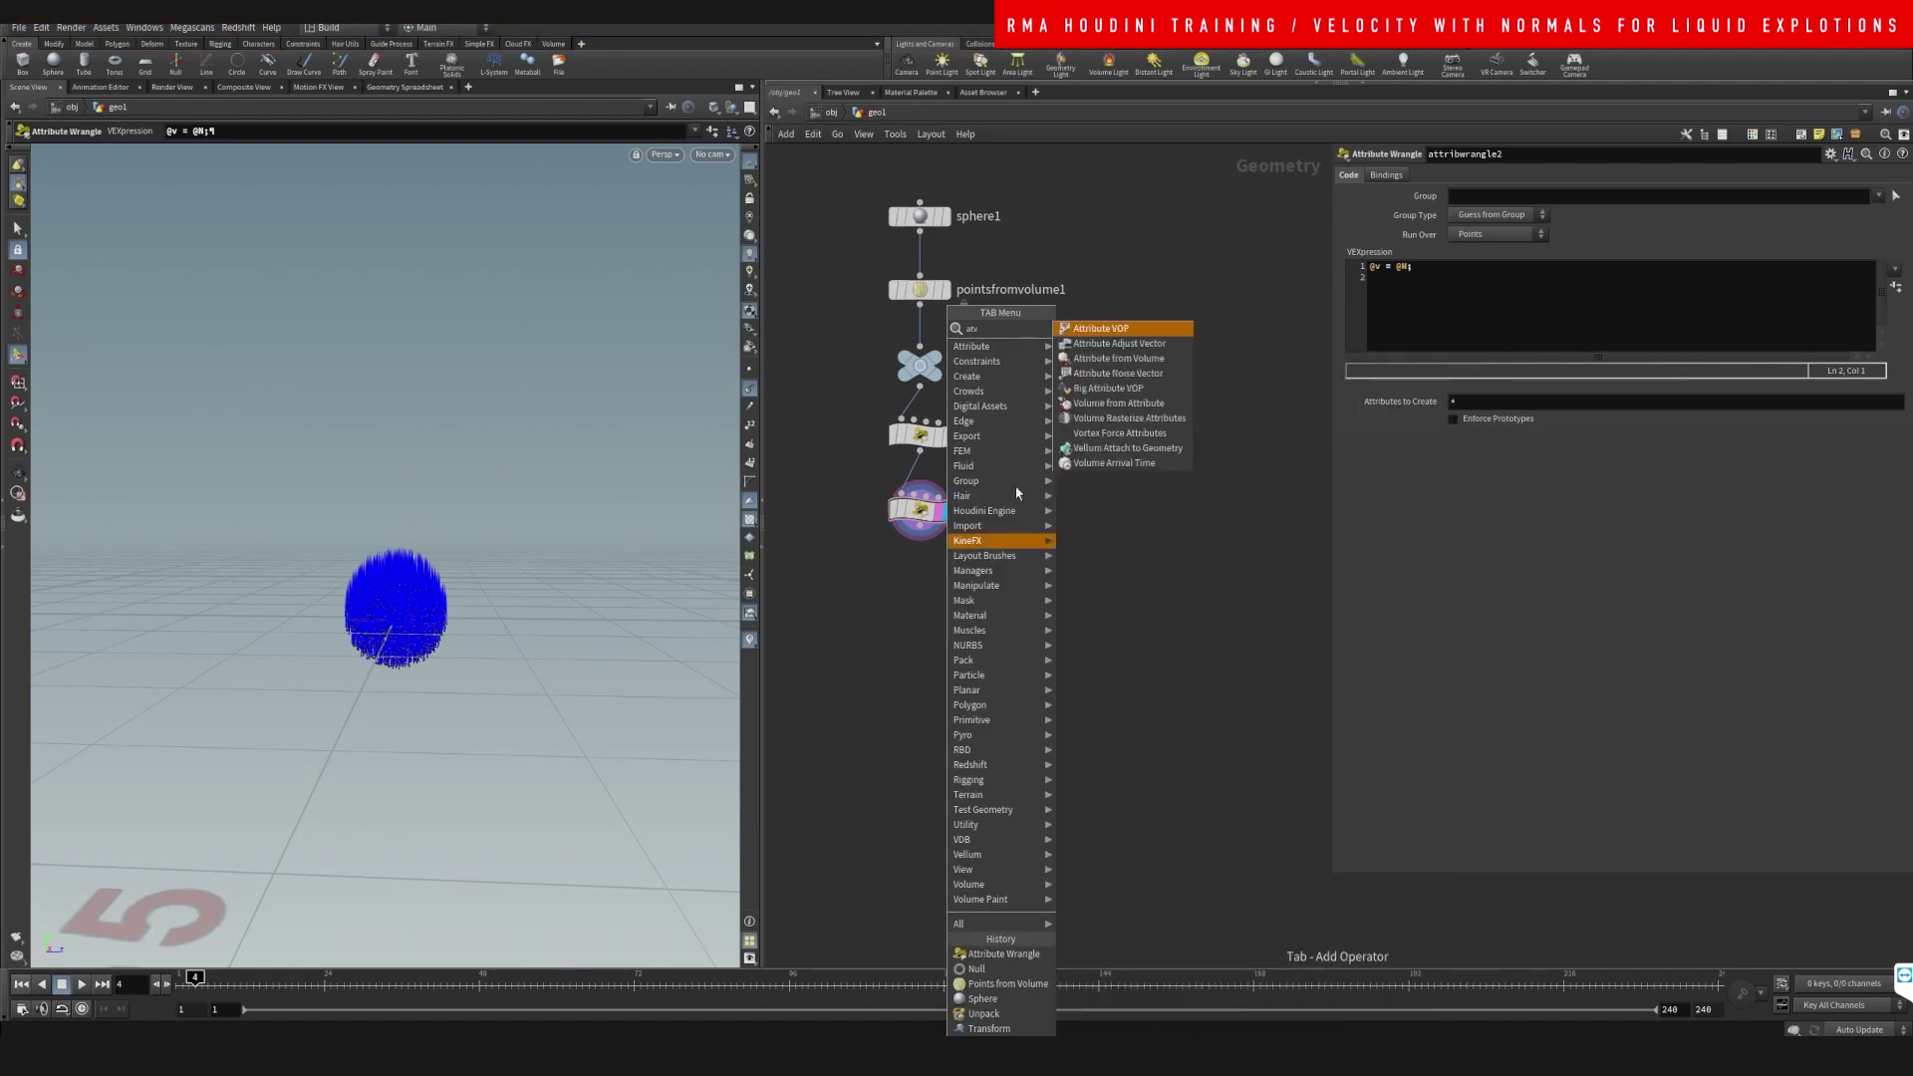
{"action": "left_click", "coordinate": [1116, 330]}
{"action": "left_click", "coordinate": [936, 580]}
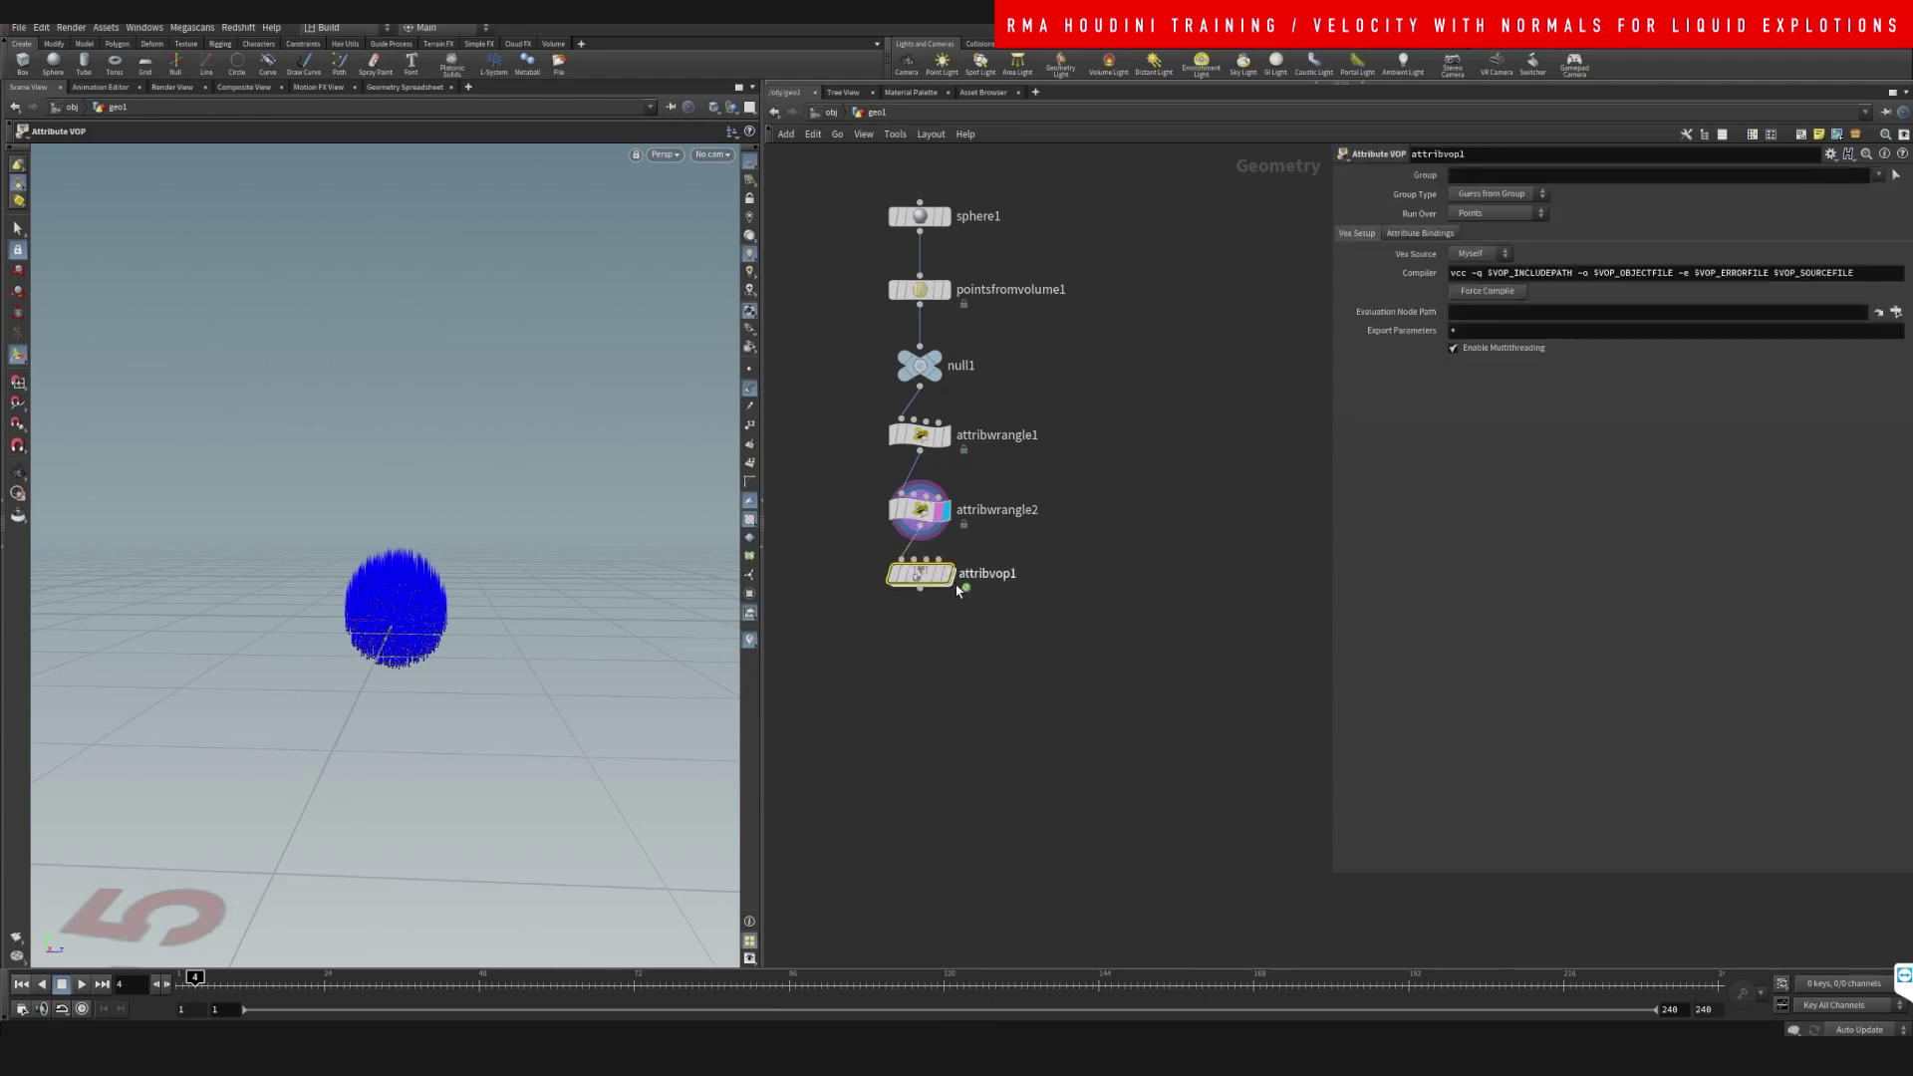
{"action": "double_click", "coordinate": [937, 576]}
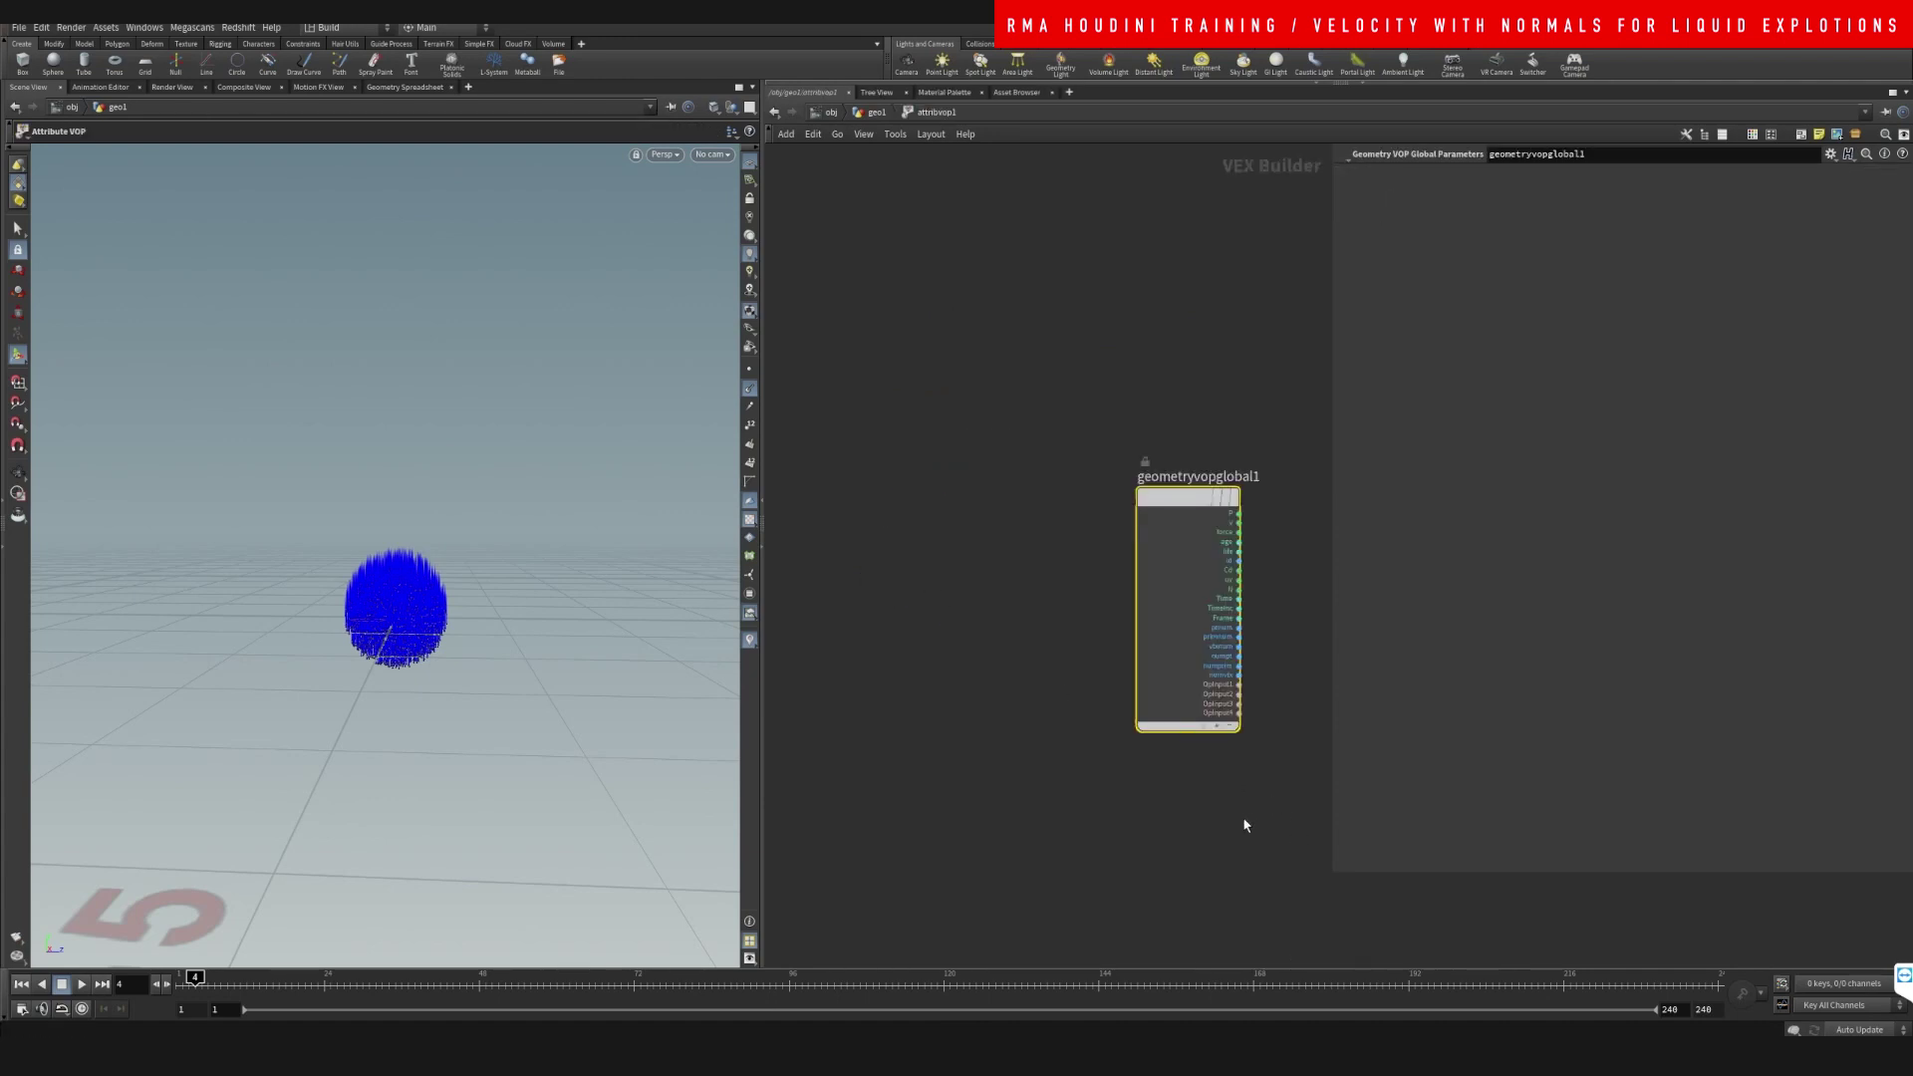
- Add a Turbulent Noise node and a Multiply node between the global inputs and the output node
{"action": "scroll", "coordinate": [1031, 528], "scroll_direction": "up", "scroll_amount": 2}
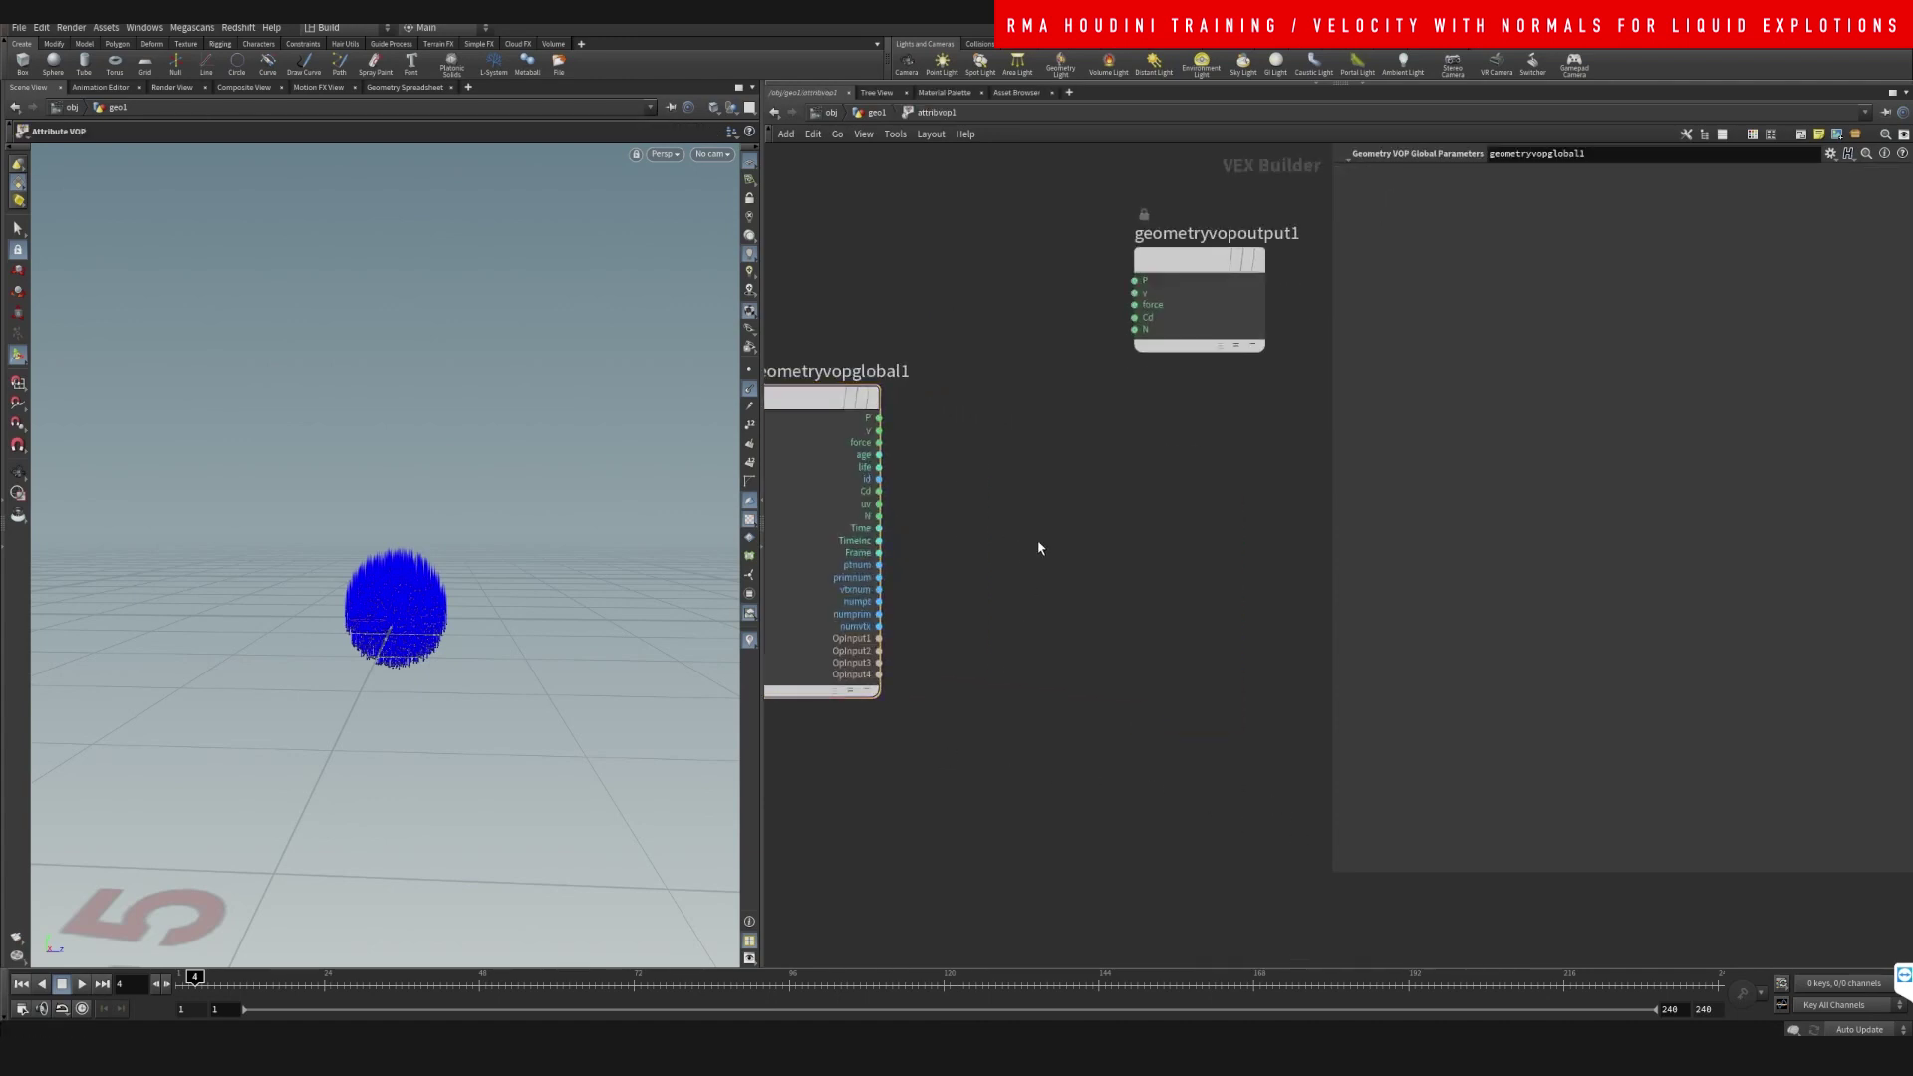
{"action": "key", "text": "Tab"}
{"action": "type", "text": "tu"}
{"action": "key", "text": "Return"}
{"action": "left_click", "coordinate": [1044, 527]}
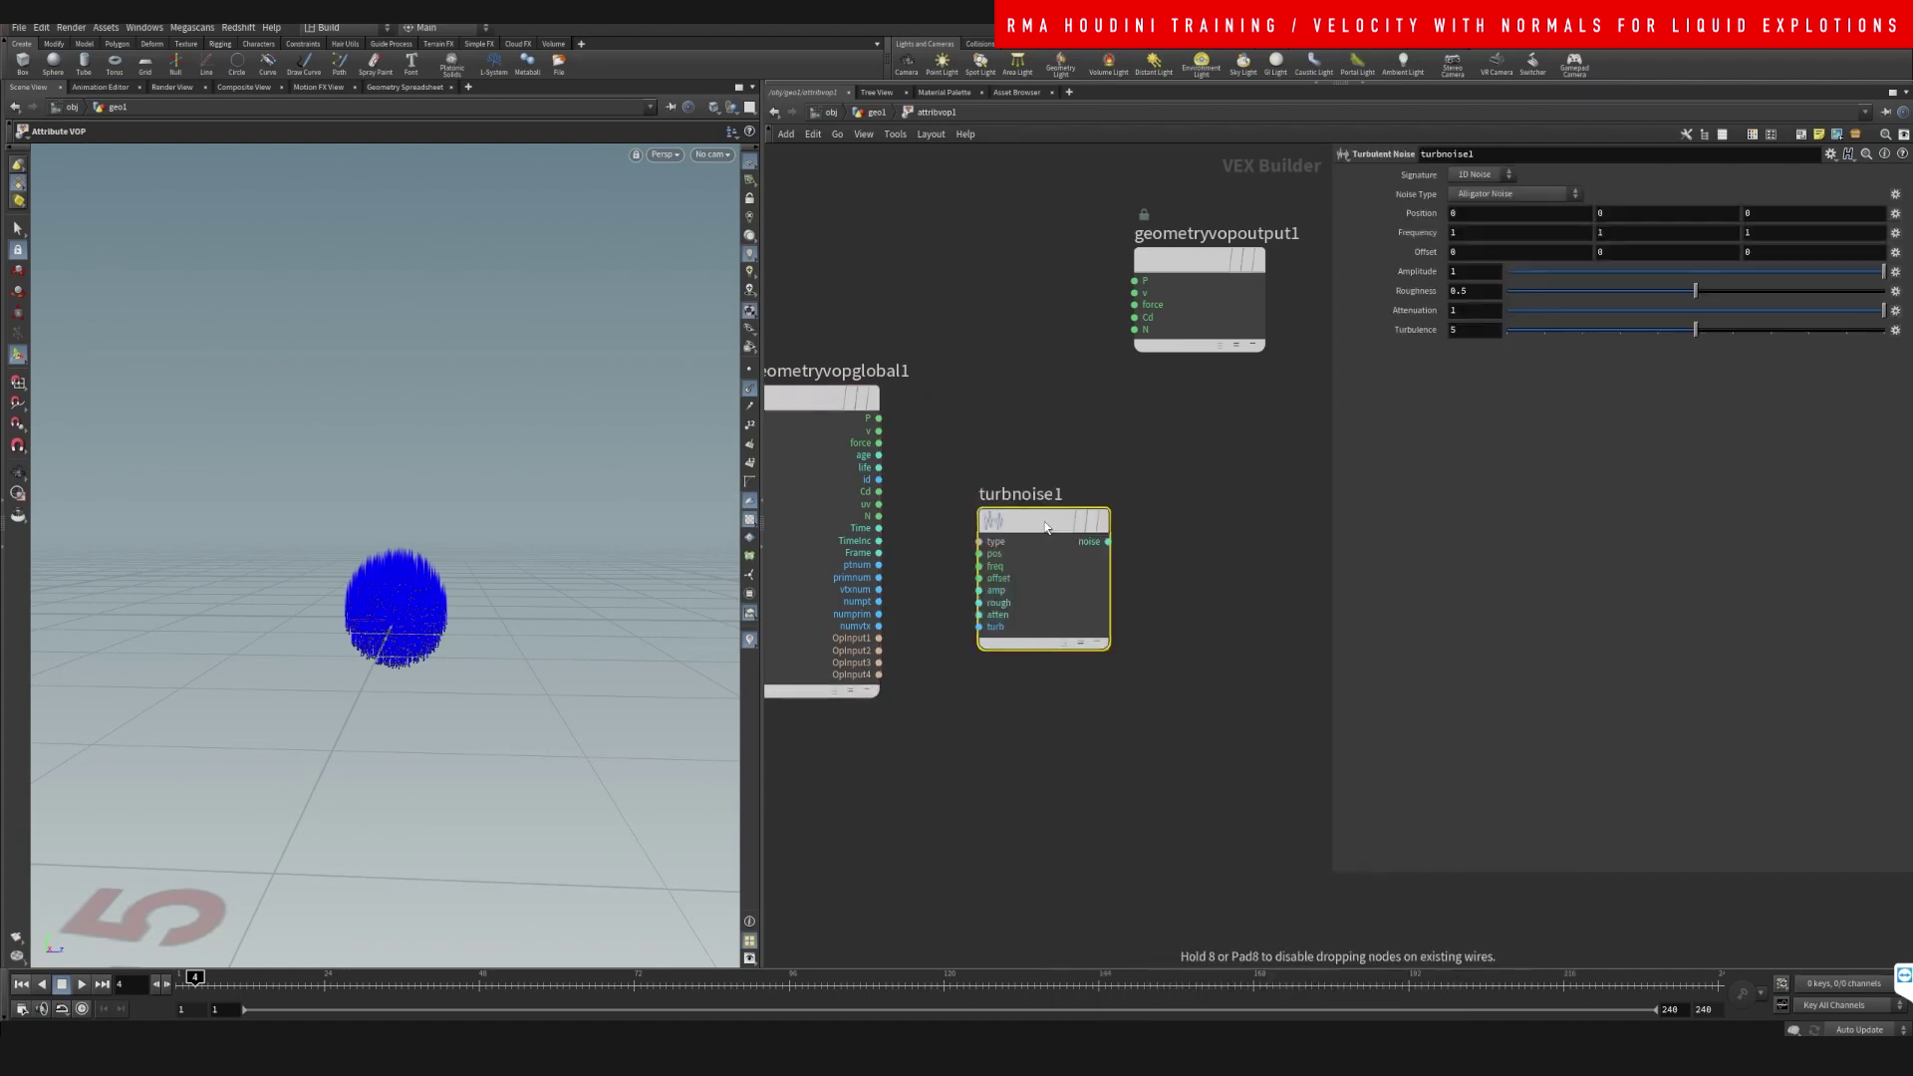
{"action": "key", "text": "Tab"}
{"action": "type", "text": "mu"}
{"action": "key", "text": "Return"}
{"action": "left_click", "coordinate": [1133, 426]}
- Wire v to the Multiply's first input, P to the noise position, and the noise output to the Multiply's second input
{"action": "left_click_drag", "start_coordinate": [1037, 522], "coordinate": [1026, 675]}
{"action": "left_click", "coordinate": [879, 430]}
{"action": "left_click", "coordinate": [1069, 437]}
{"action": "left_click", "coordinate": [879, 417]}
{"action": "left_click", "coordinate": [969, 706]}
{"action": "left_click", "coordinate": [1097, 694]}
{"action": "left_click", "coordinate": [1069, 449]}
- Connect the Multiply product to the output's Cd input and spread the VOP nodes apart
{"action": "left_click", "coordinate": [1199, 437]}
{"action": "left_click", "coordinate": [1133, 317]}
{"action": "left_click_drag", "start_coordinate": [1178, 261], "coordinate": [1248, 265]}
{"action": "left_click_drag", "start_coordinate": [1156, 426], "coordinate": [1147, 406]}
{"action": "left_click_drag", "start_coordinate": [1028, 675], "coordinate": [991, 620]}
{"action": "left_click", "coordinate": [996, 663]}
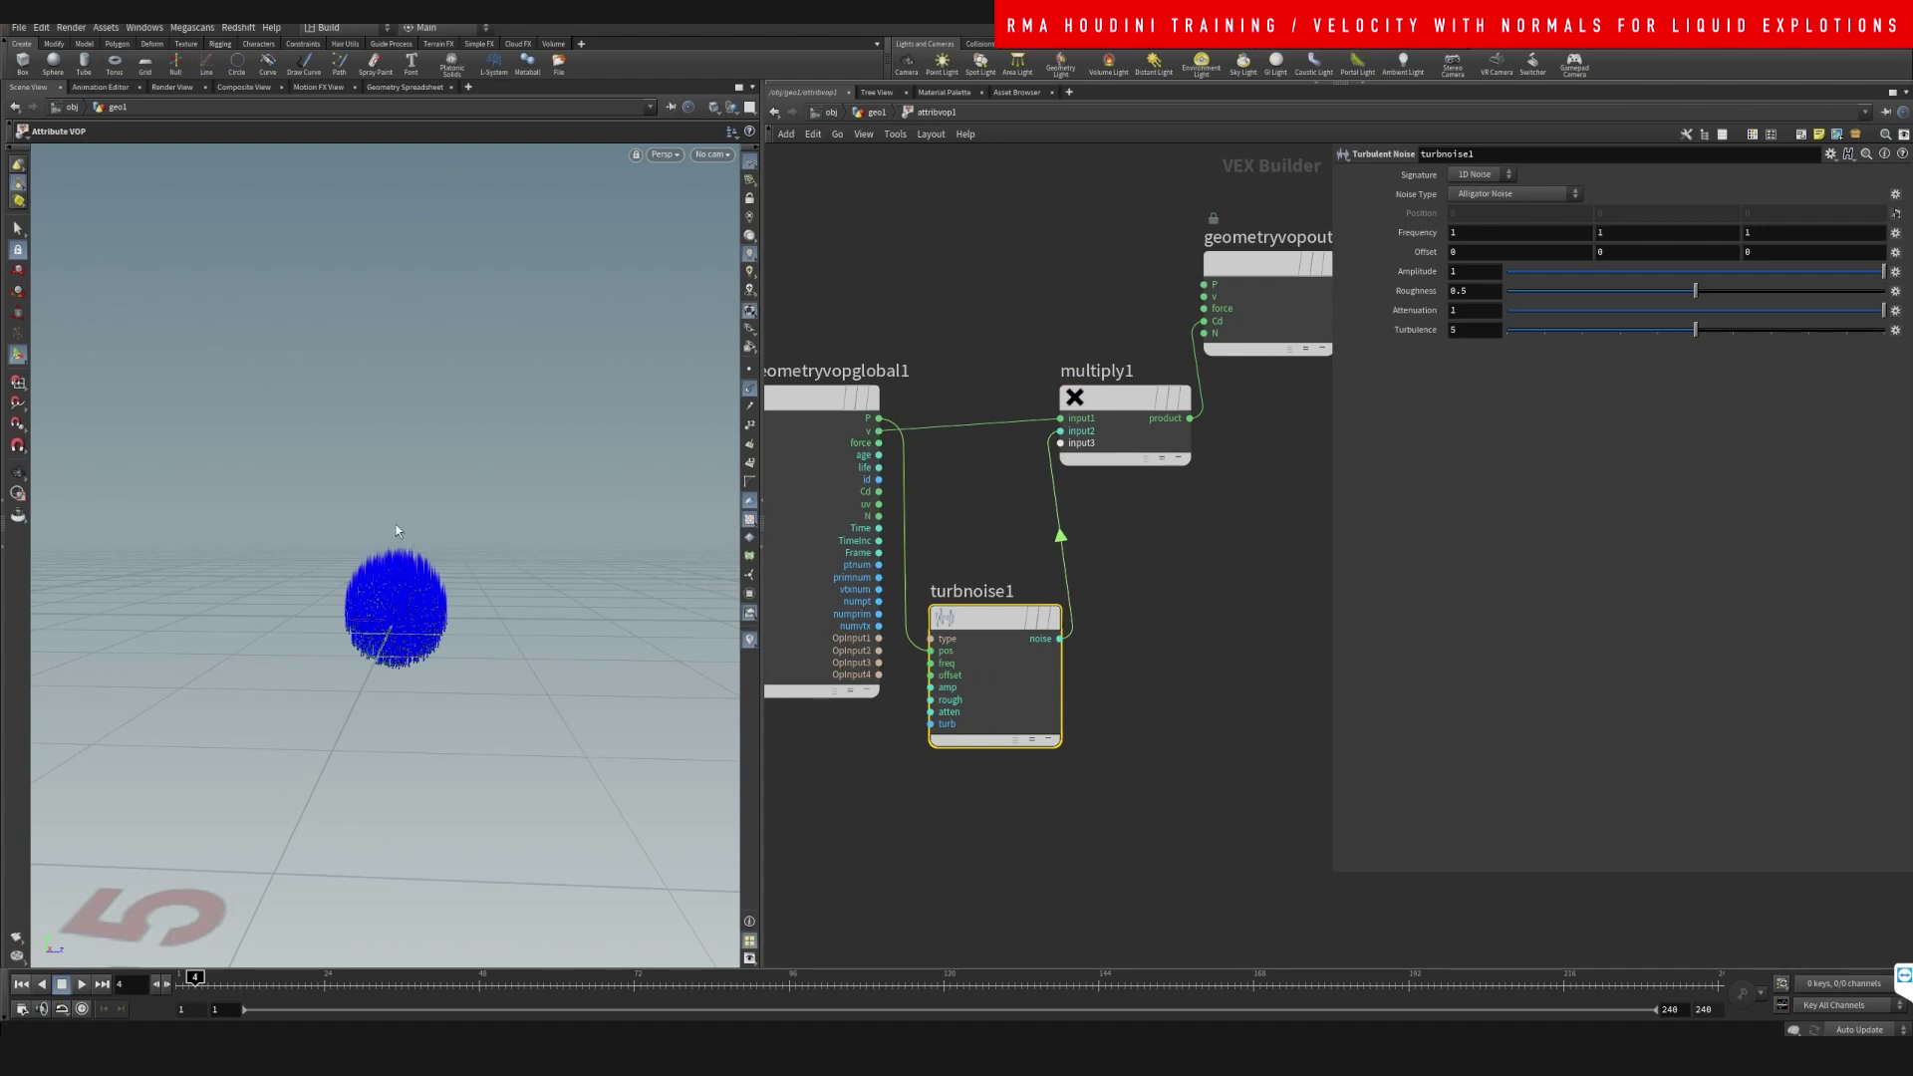
{"action": "left_click_drag", "start_coordinate": [990, 638], "coordinate": [985, 665]}
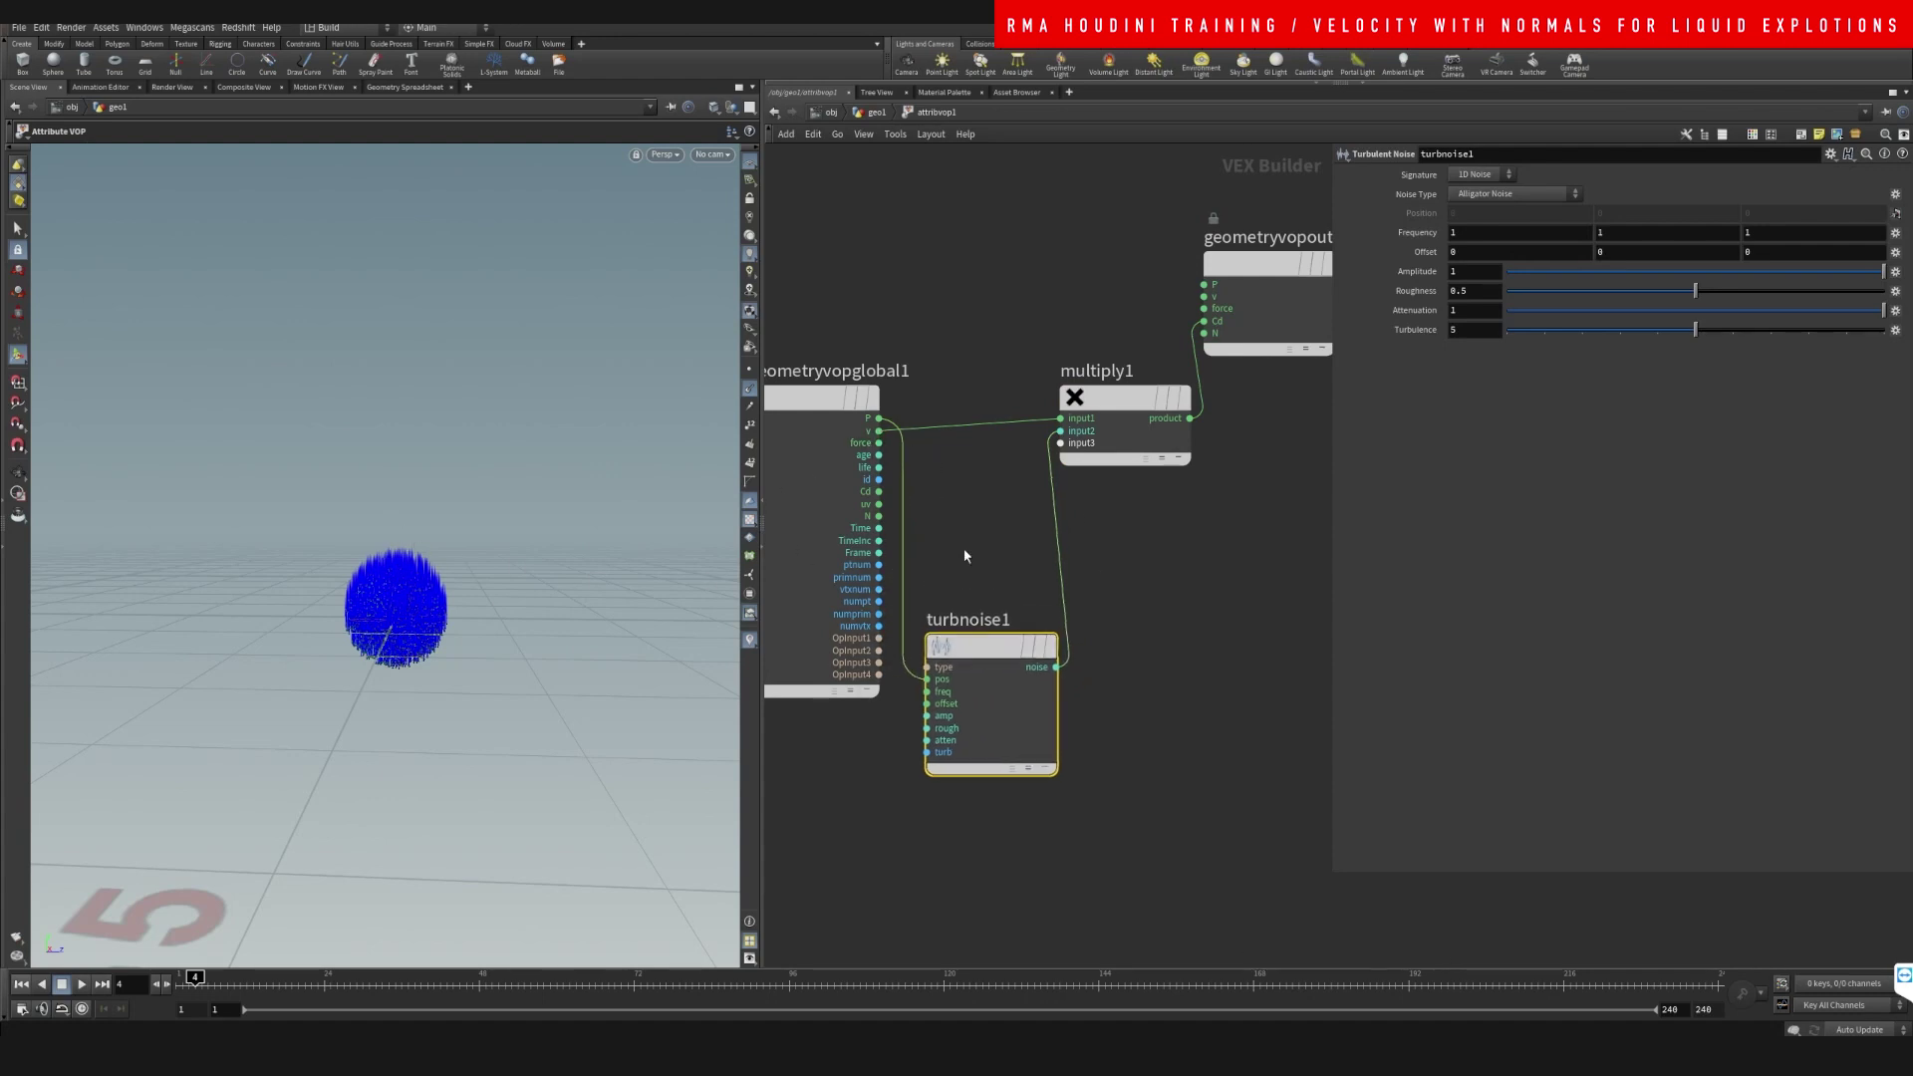
- Create input parameters for the Turbulent Noise node
{"action": "right_click", "coordinate": [972, 654]}
{"action": "mouse_move", "coordinate": [1000, 713]}
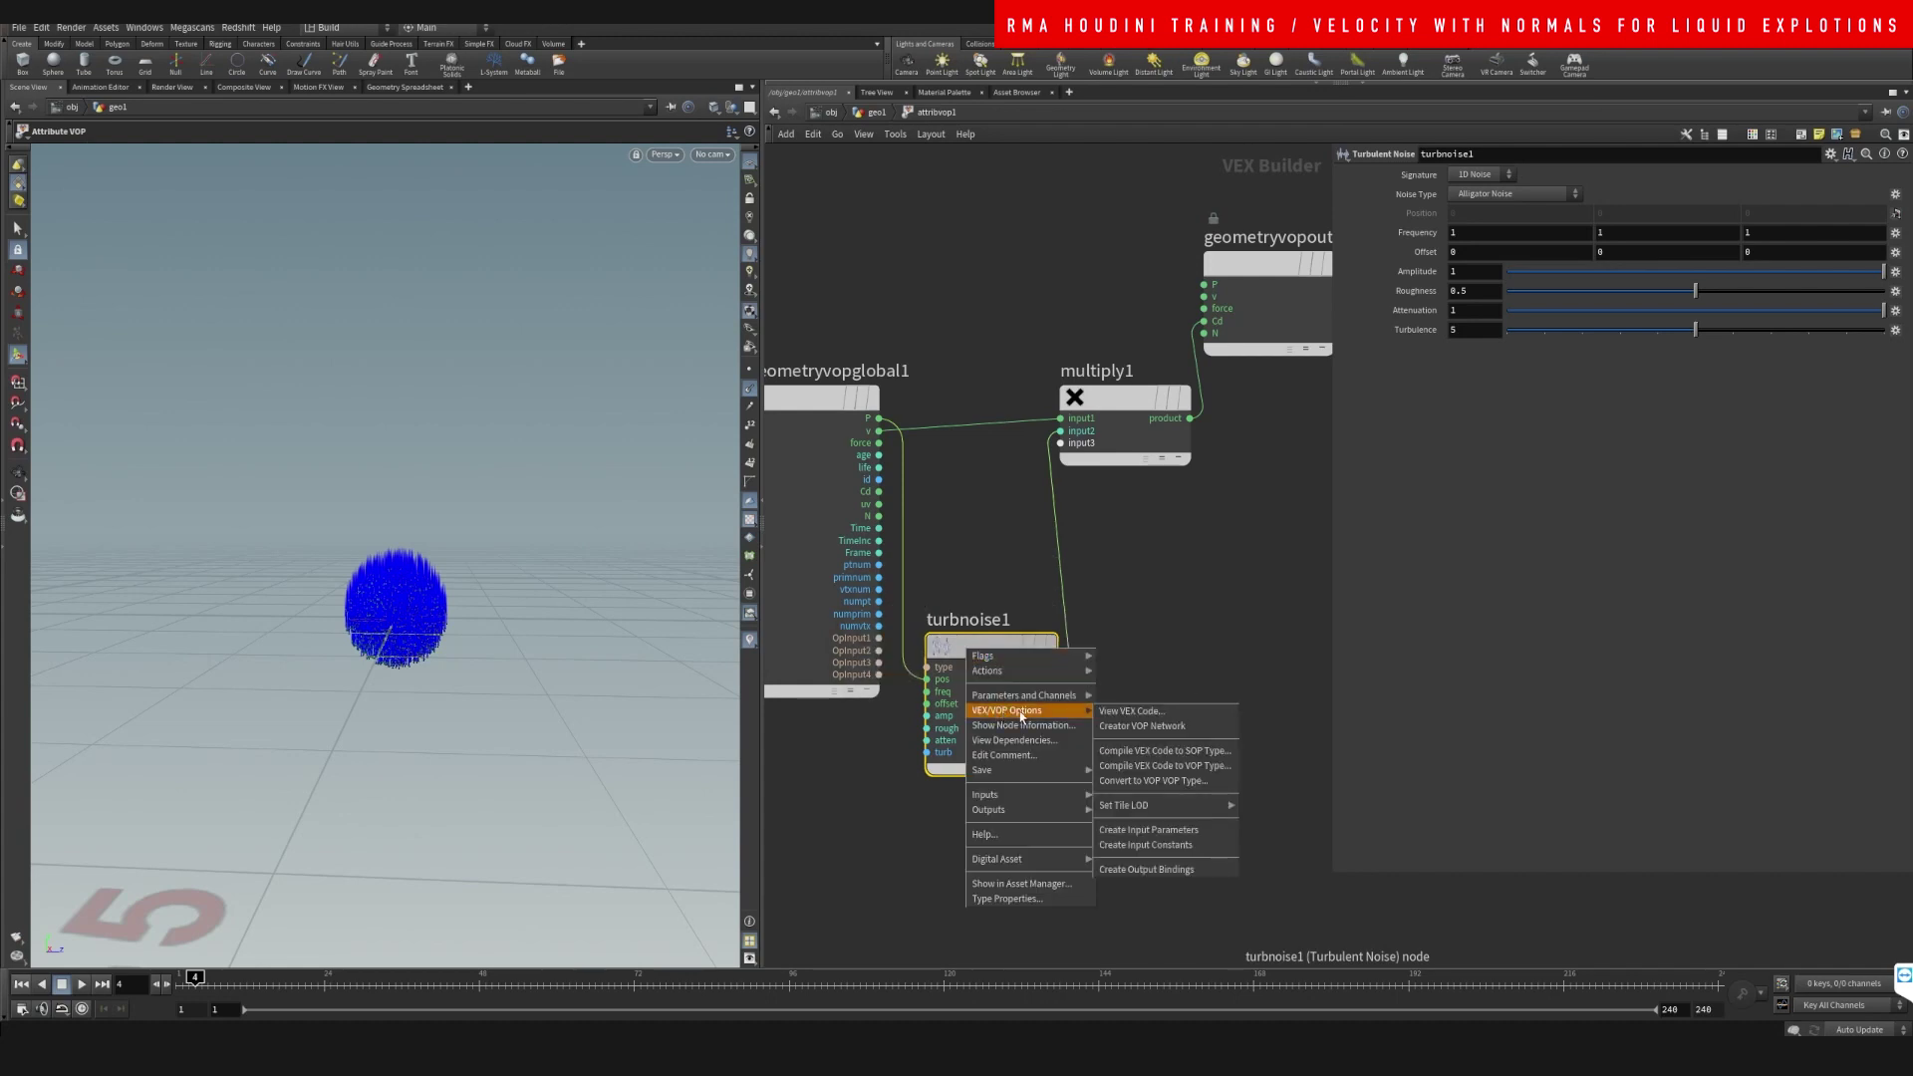
{"action": "left_click", "coordinate": [1143, 830]}
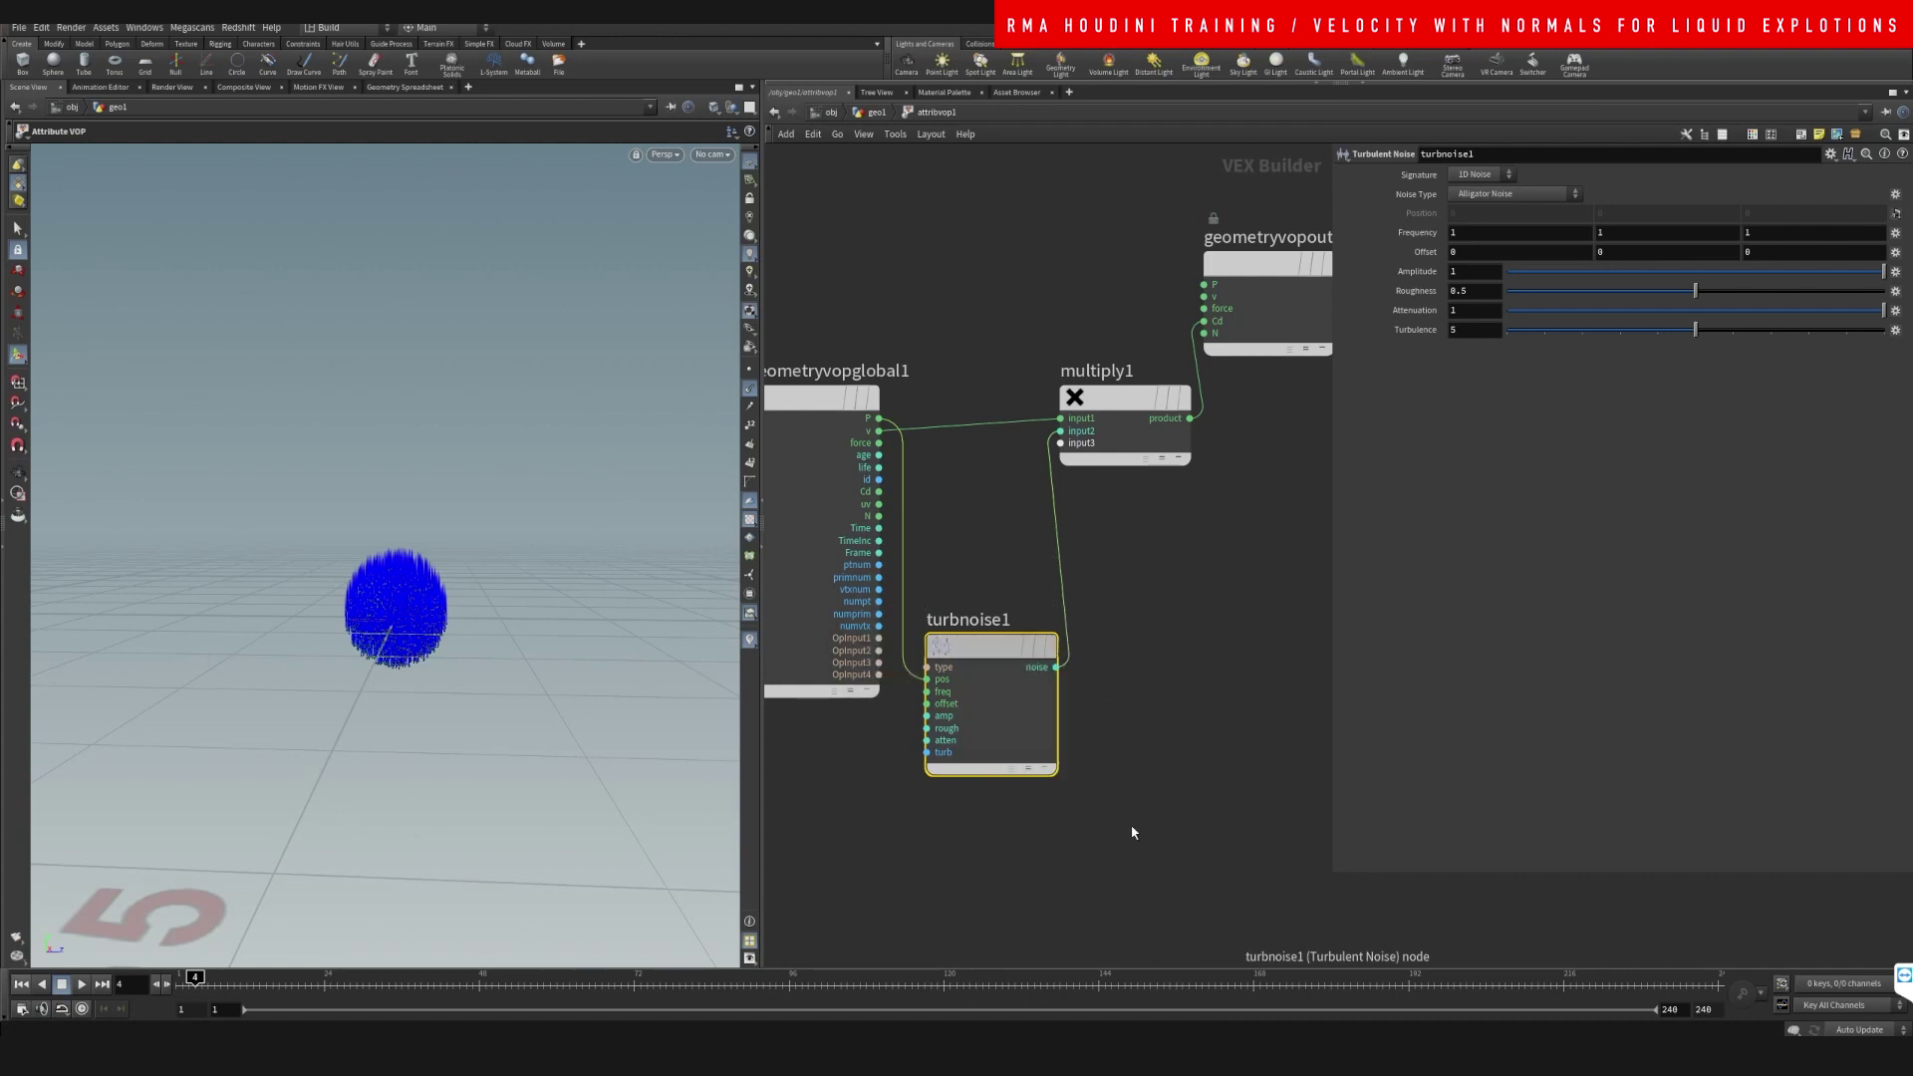
- Return to the geo1 network and set the Attribute VOP's noise amplitude to 2.7
{"action": "left_click", "coordinate": [877, 116]}
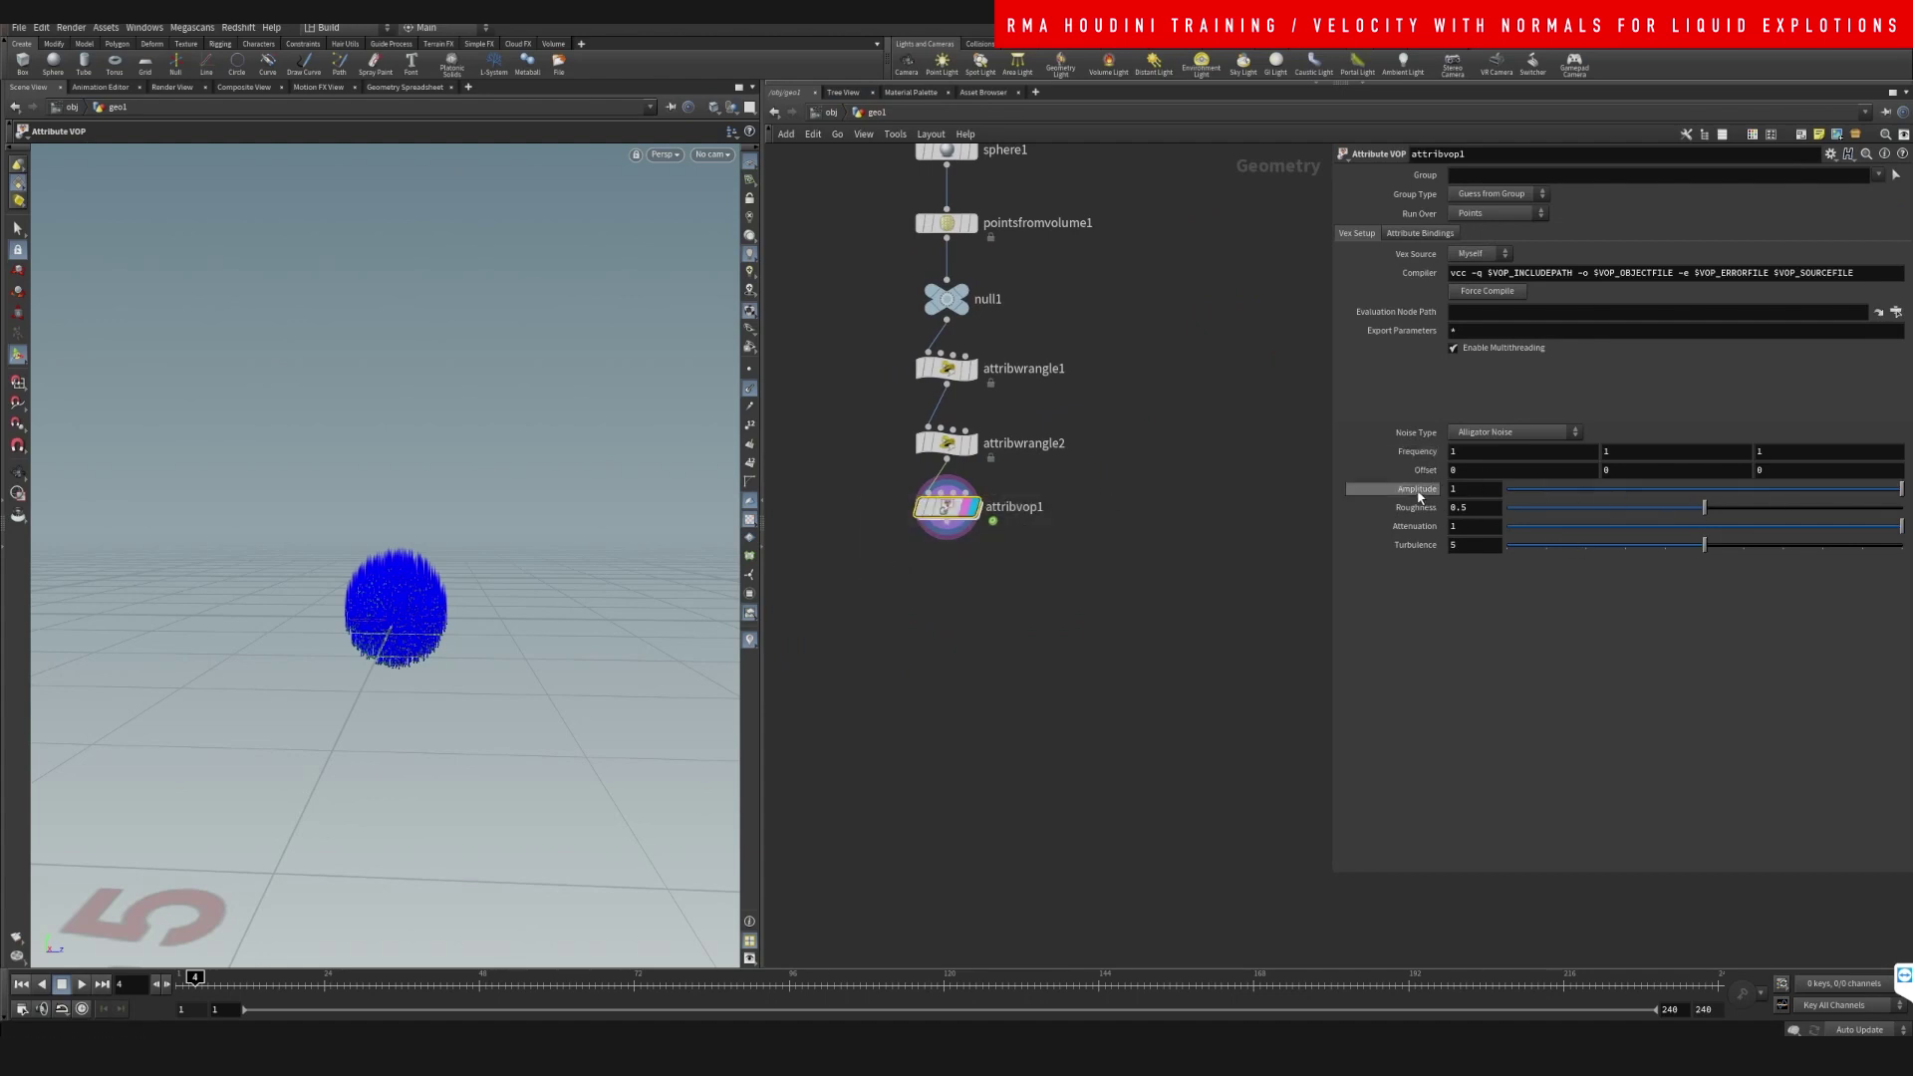
{"action": "middle_click_drag", "start_coordinate": [1418, 488], "coordinate": [1534, 494]}
{"action": "middle_click_drag", "start_coordinate": [1044, 621], "coordinate": [911, 545]}
- Add a Null node wired after the Attribute VOP and name it OUT_source
{"action": "left_click", "coordinate": [969, 587]}
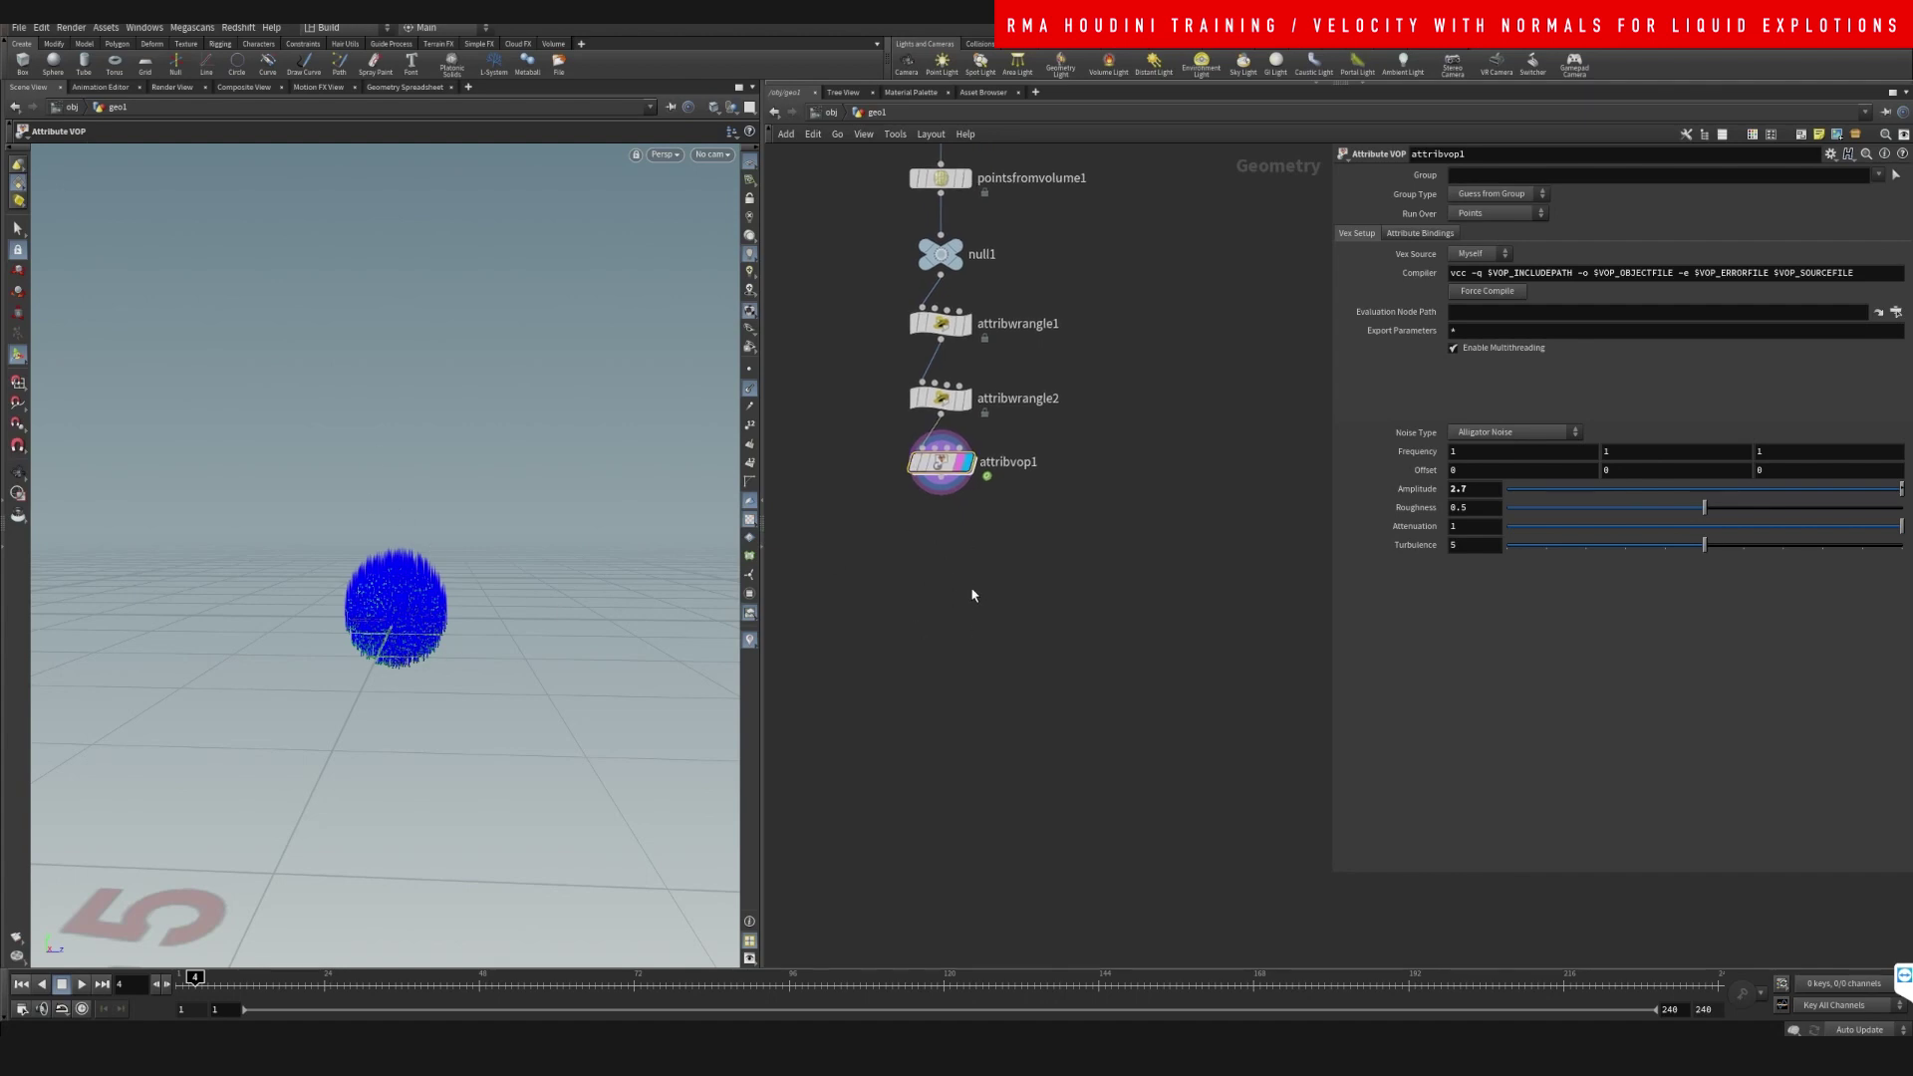
{"action": "key", "text": "Tab"}
{"action": "type", "text": "nu"}
{"action": "key", "text": "Return"}
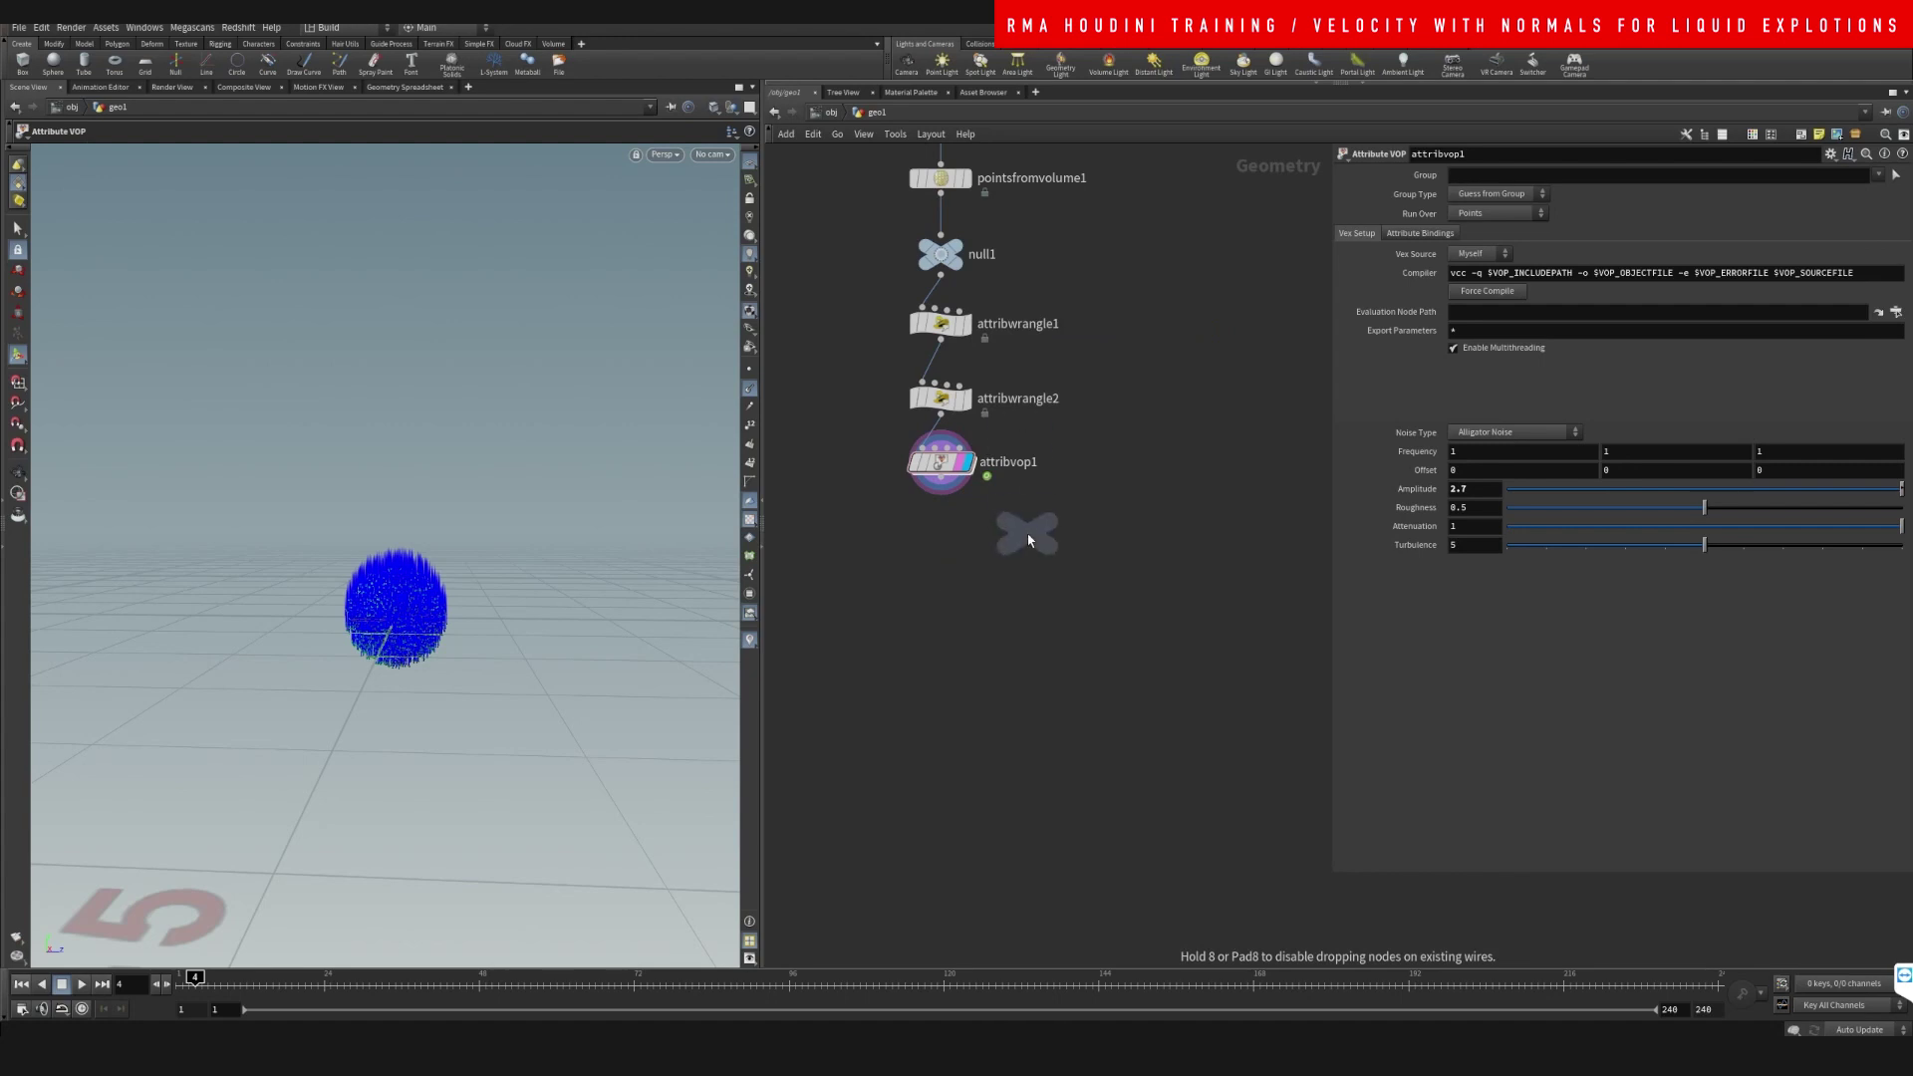
{"action": "left_click", "coordinate": [940, 628]}
{"action": "left_click_drag", "start_coordinate": [941, 478], "coordinate": [942, 578]}
{"action": "double_click", "coordinate": [978, 577]}
{"action": "type", "text": "OUT_source"}
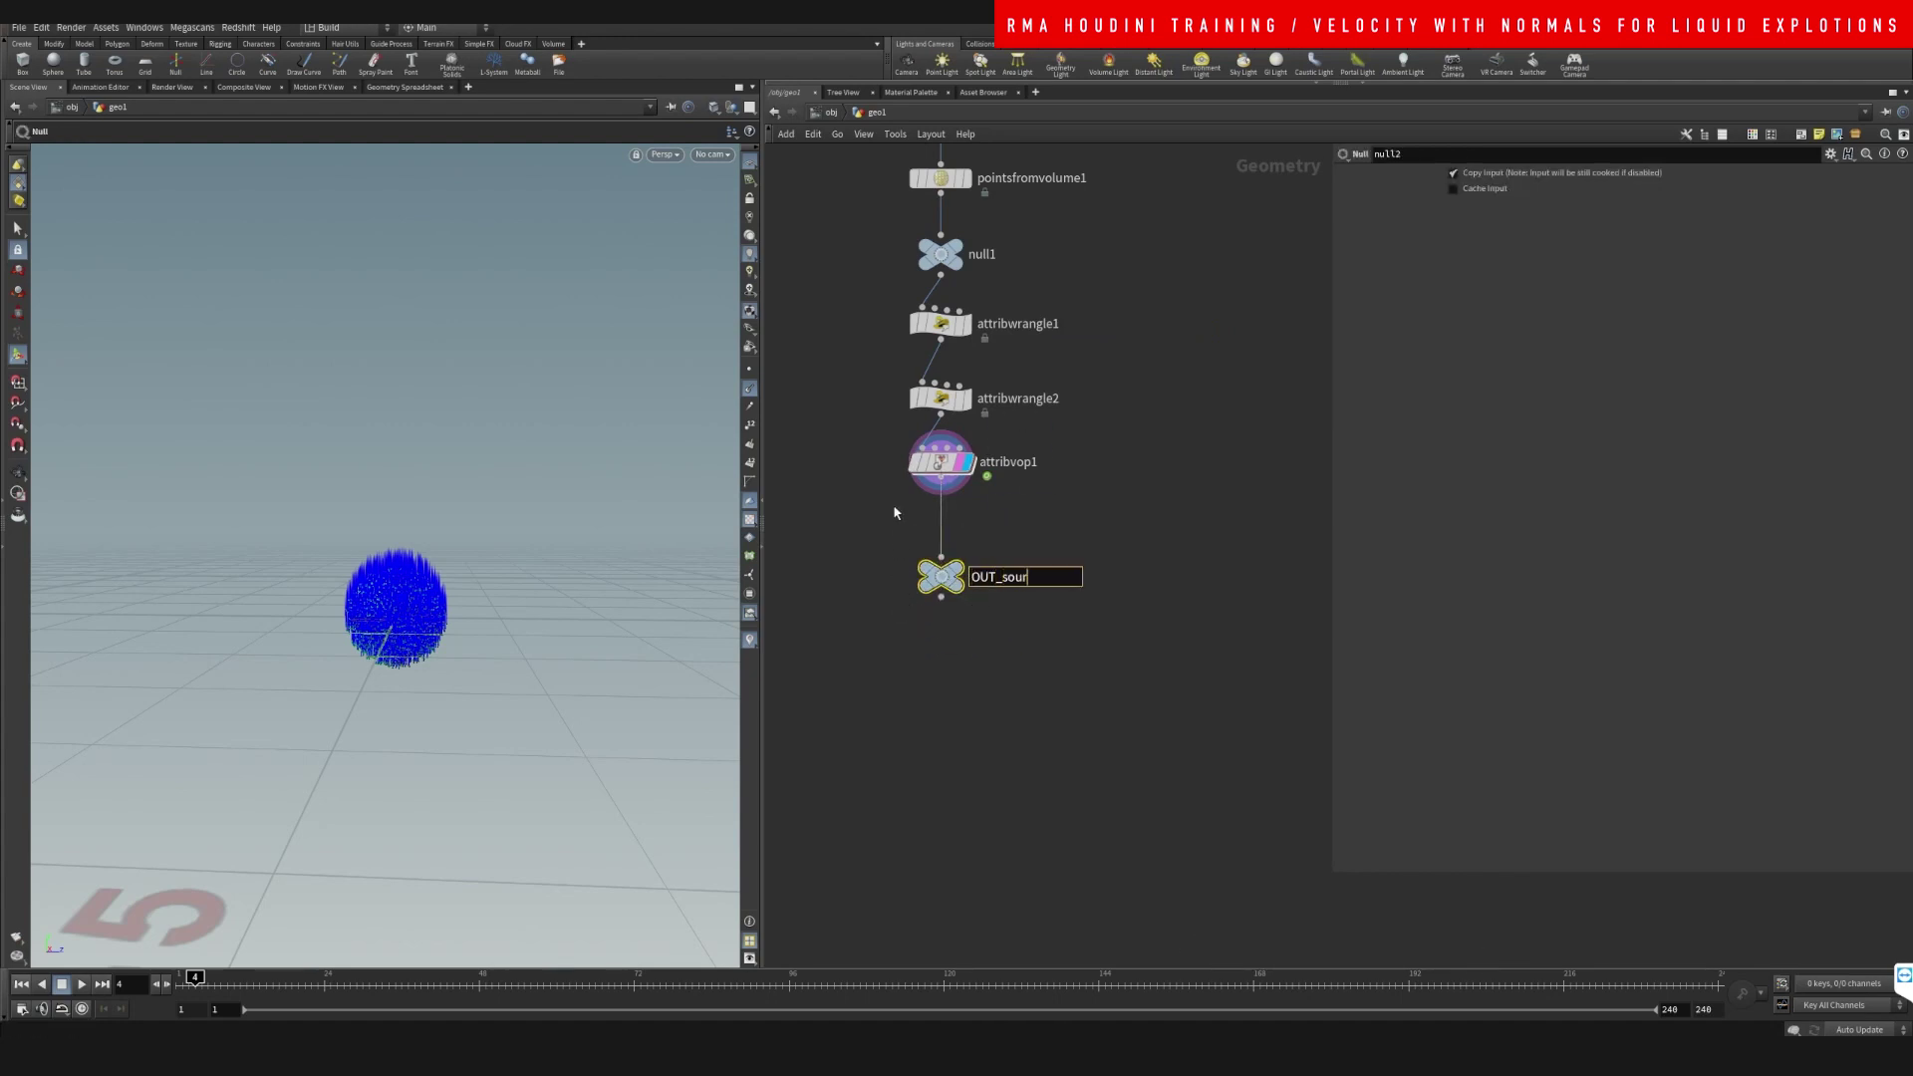
{"action": "key", "text": "Return"}
- Add a DOP Network node below OUT_source
{"action": "key", "text": "Tab"}
{"action": "type", "text": "dop"}
{"action": "key", "text": "Return"}
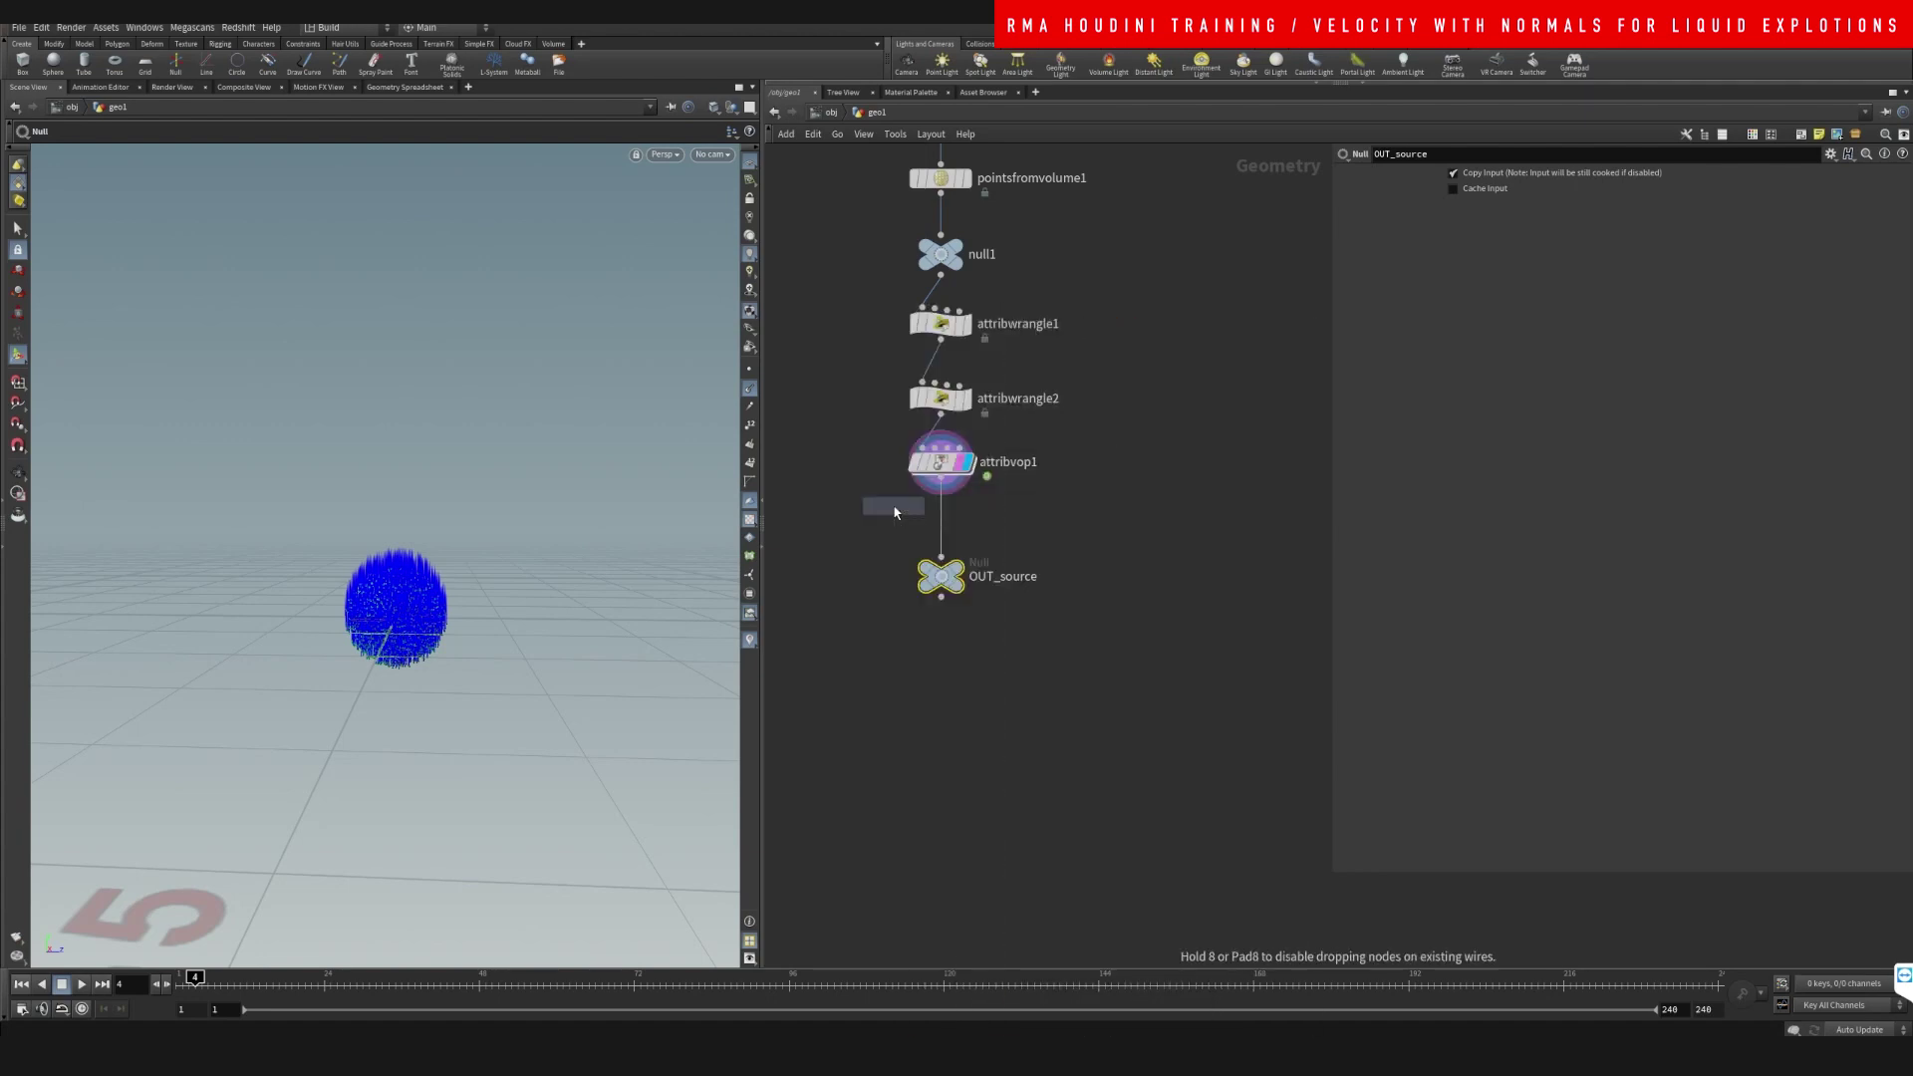
{"action": "left_click", "coordinate": [937, 675]}
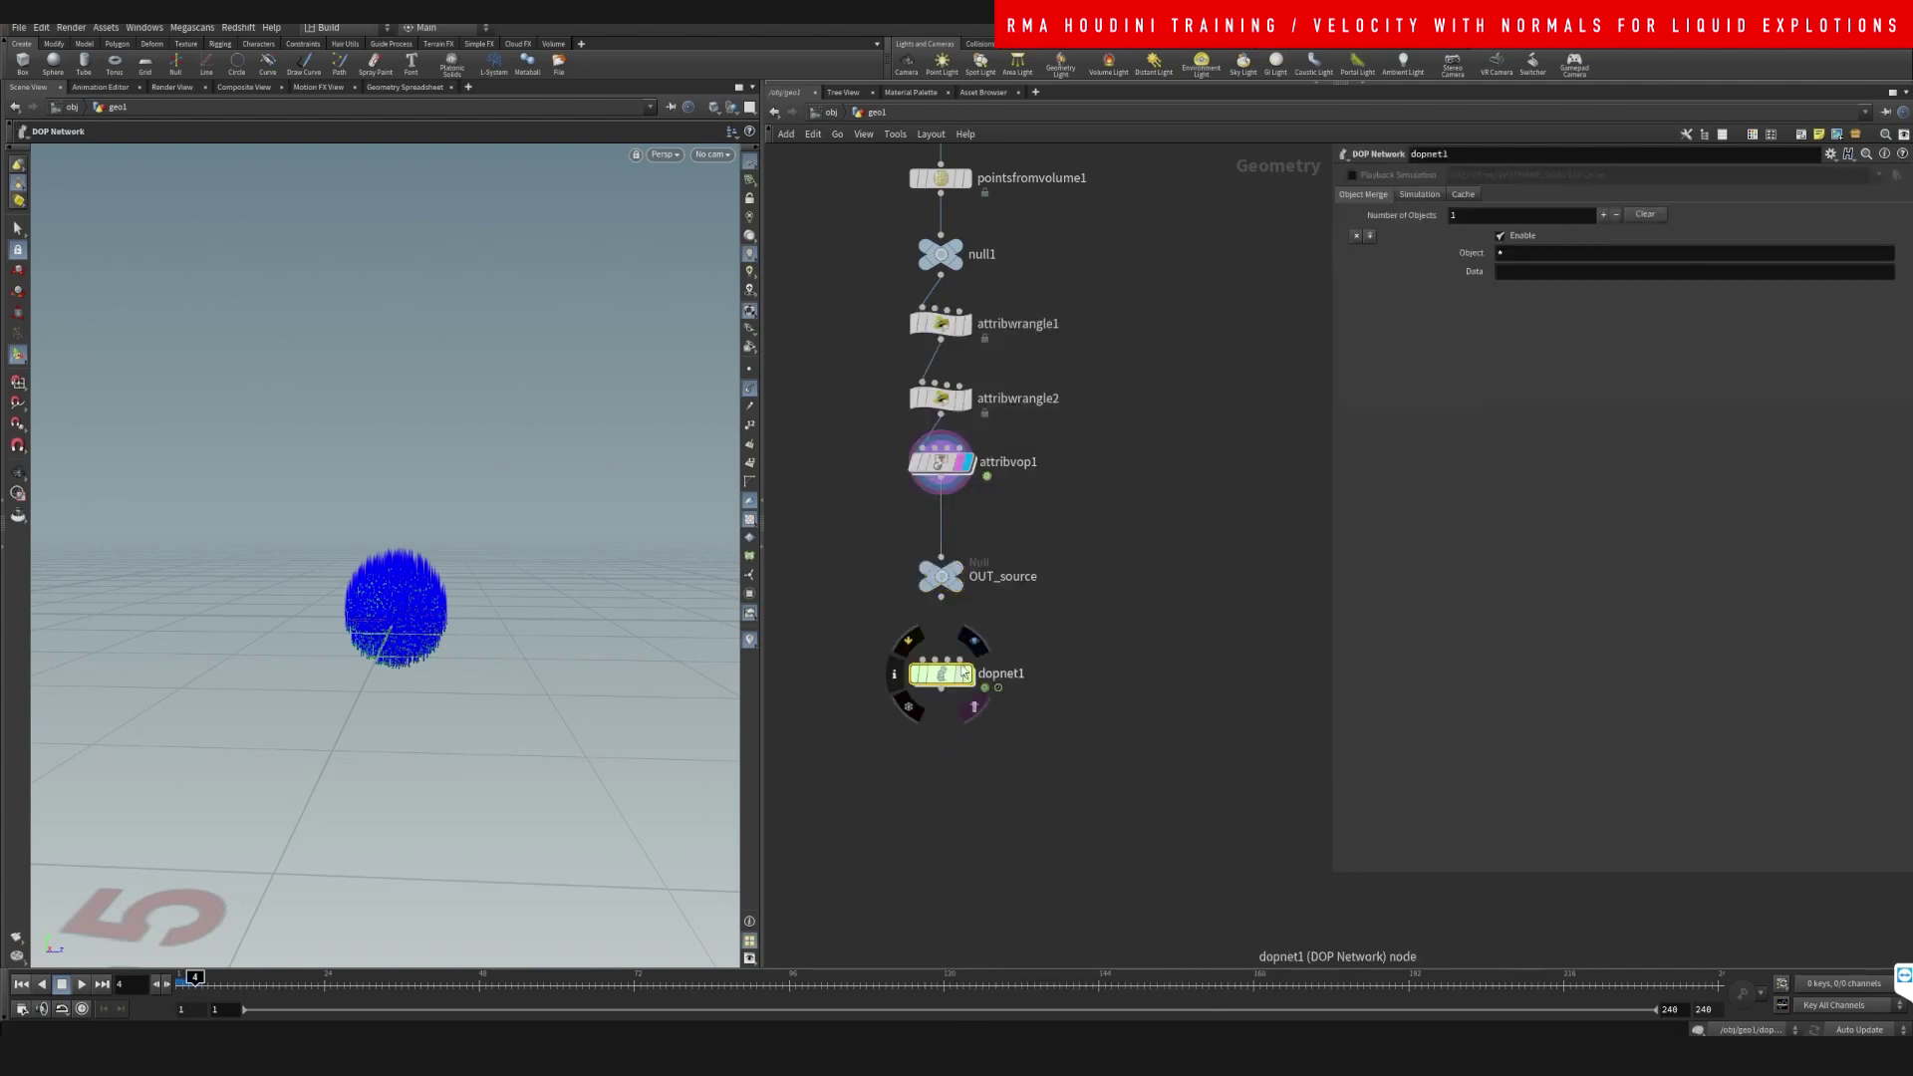
- Add a FLIP Solver inside the DOP Network with the timeline returned to frame 1
{"action": "double_click", "coordinate": [934, 631]}
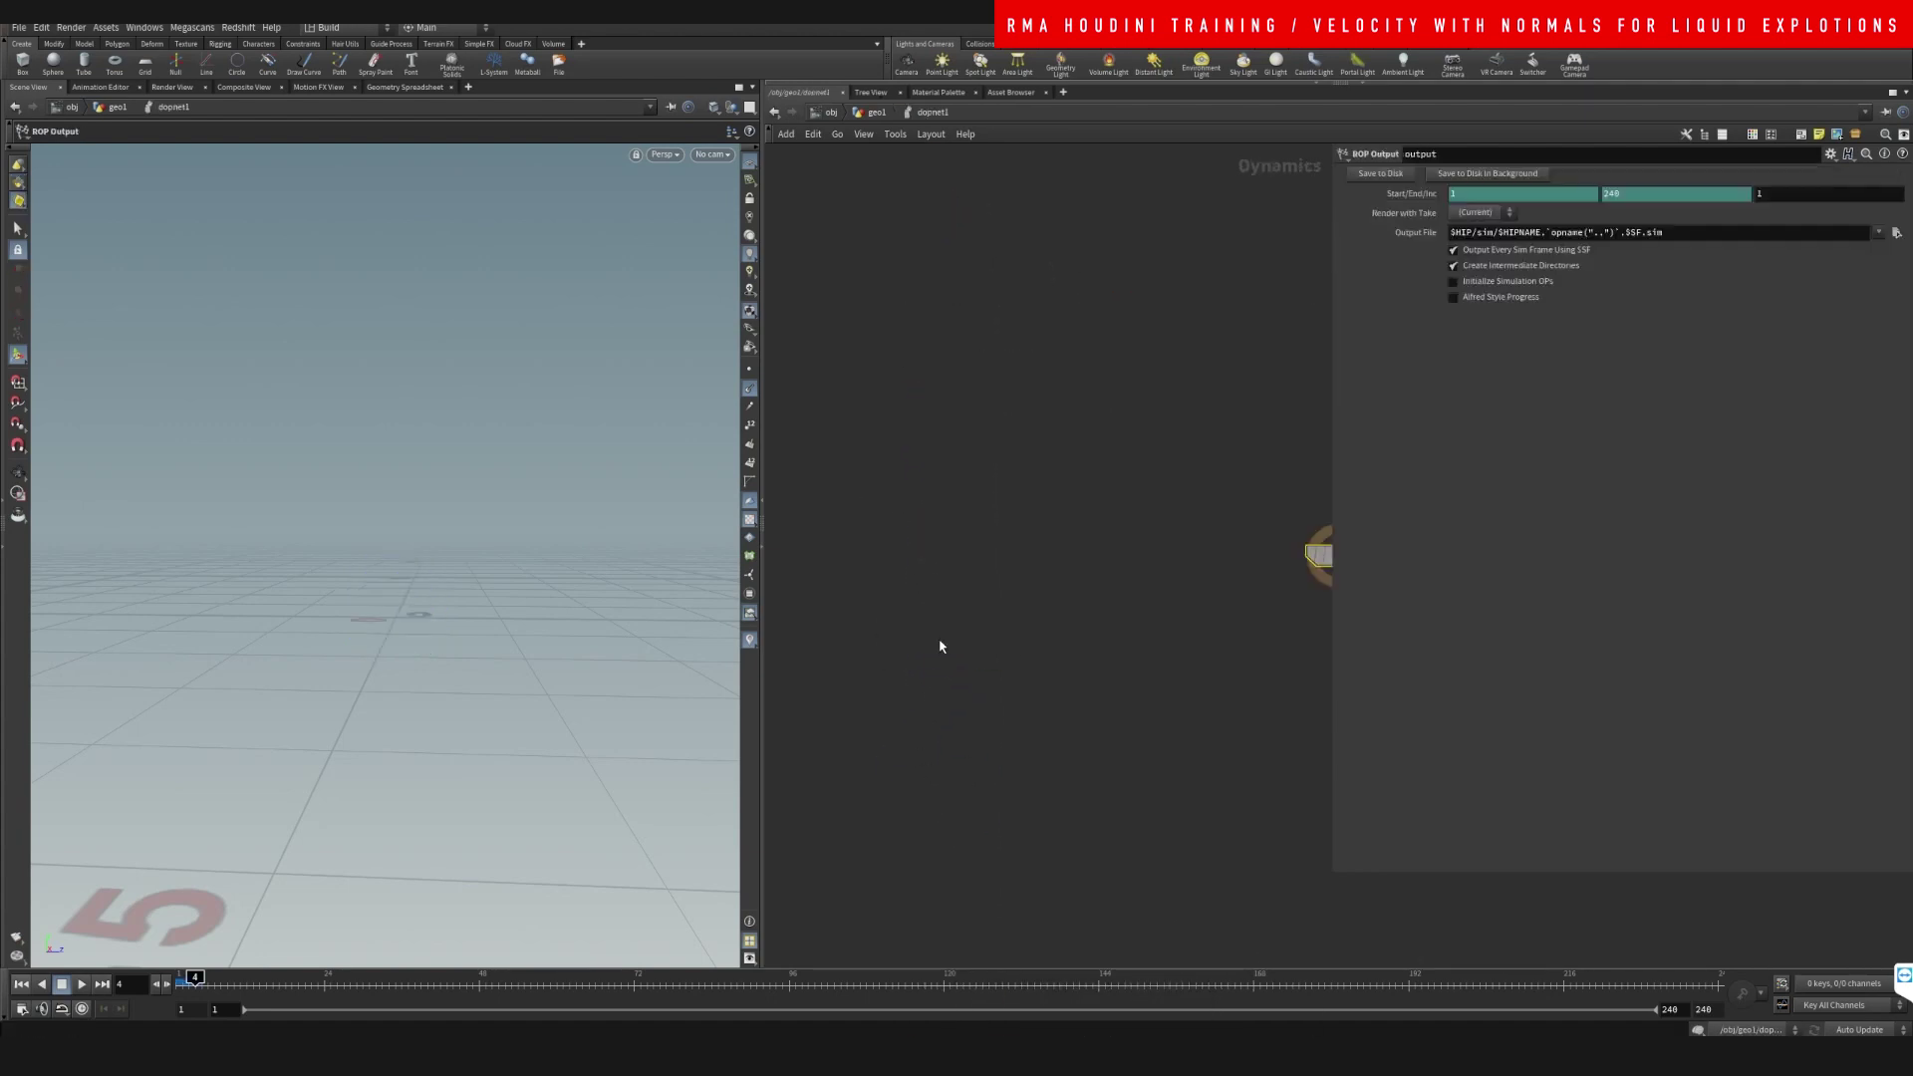
{"action": "left_click", "coordinate": [22, 987]}
{"action": "key", "text": "h"}
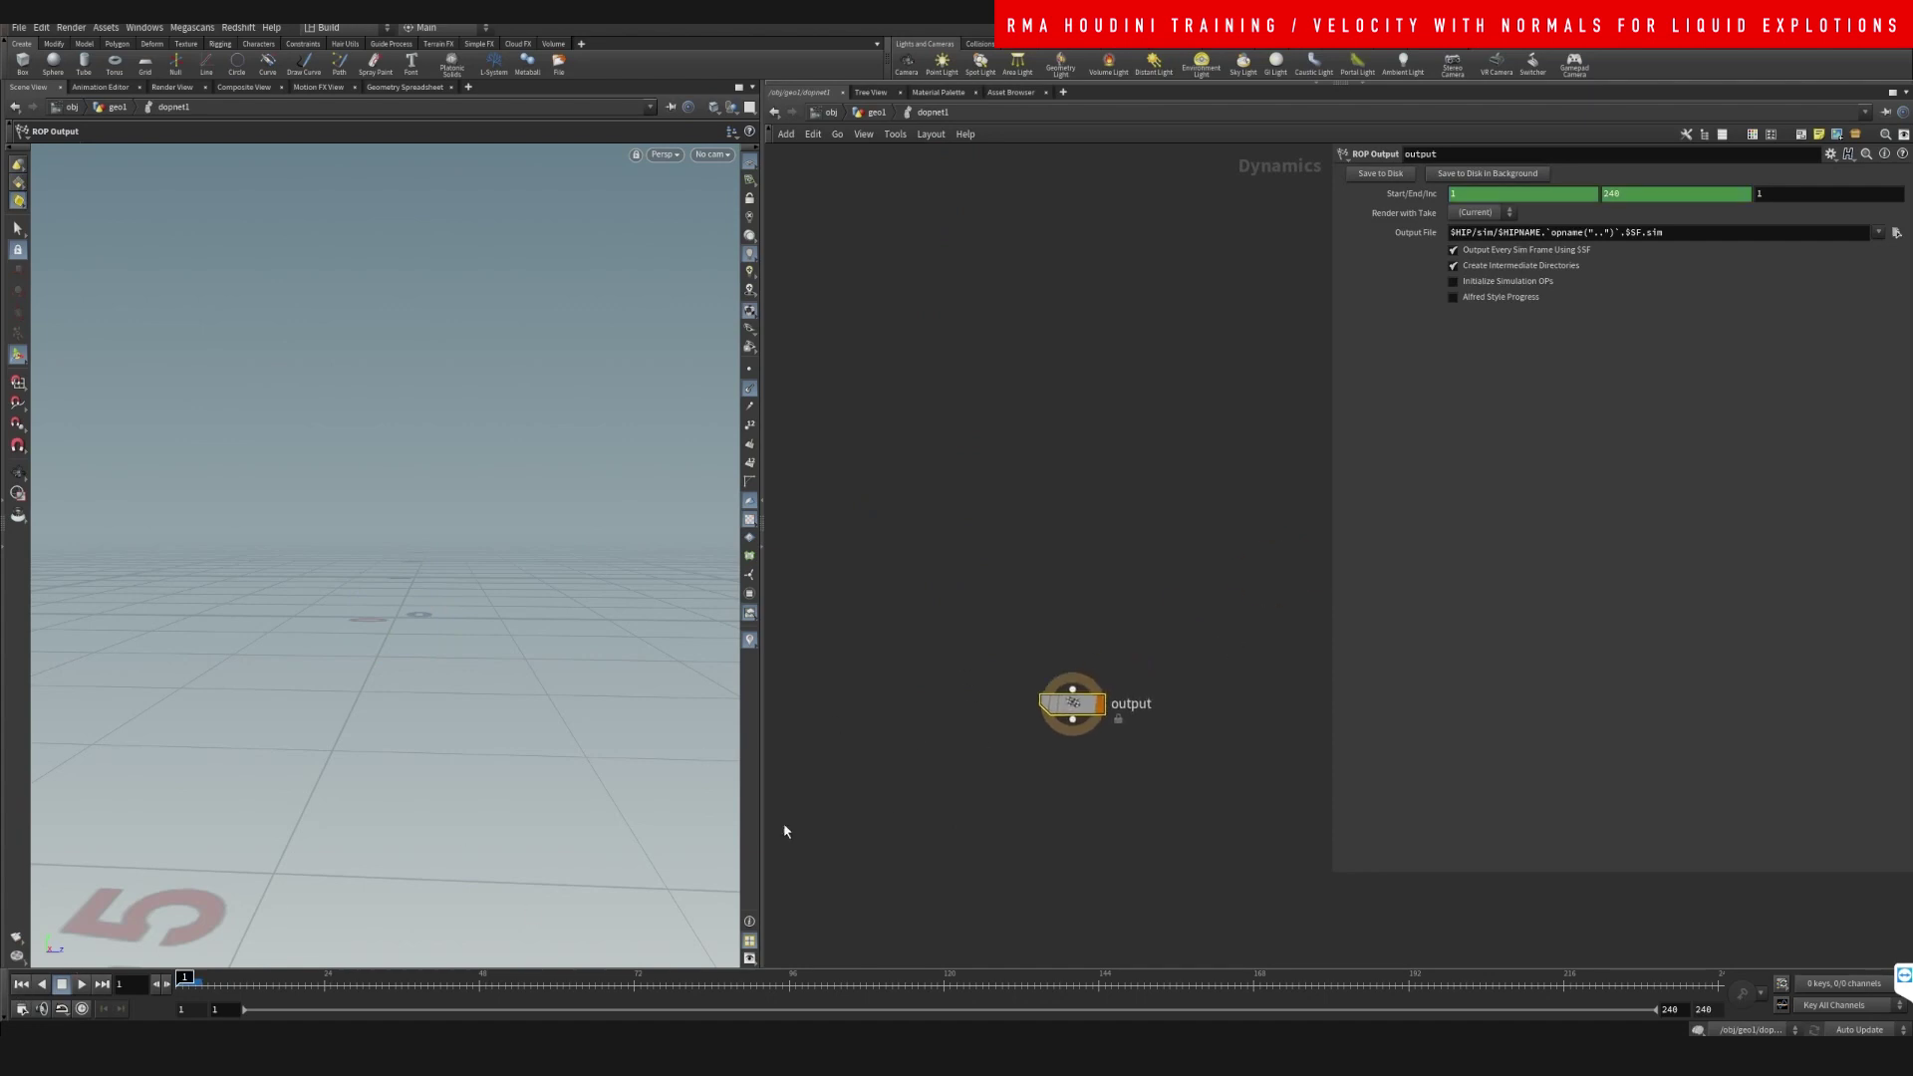
{"action": "key", "text": "Tab"}
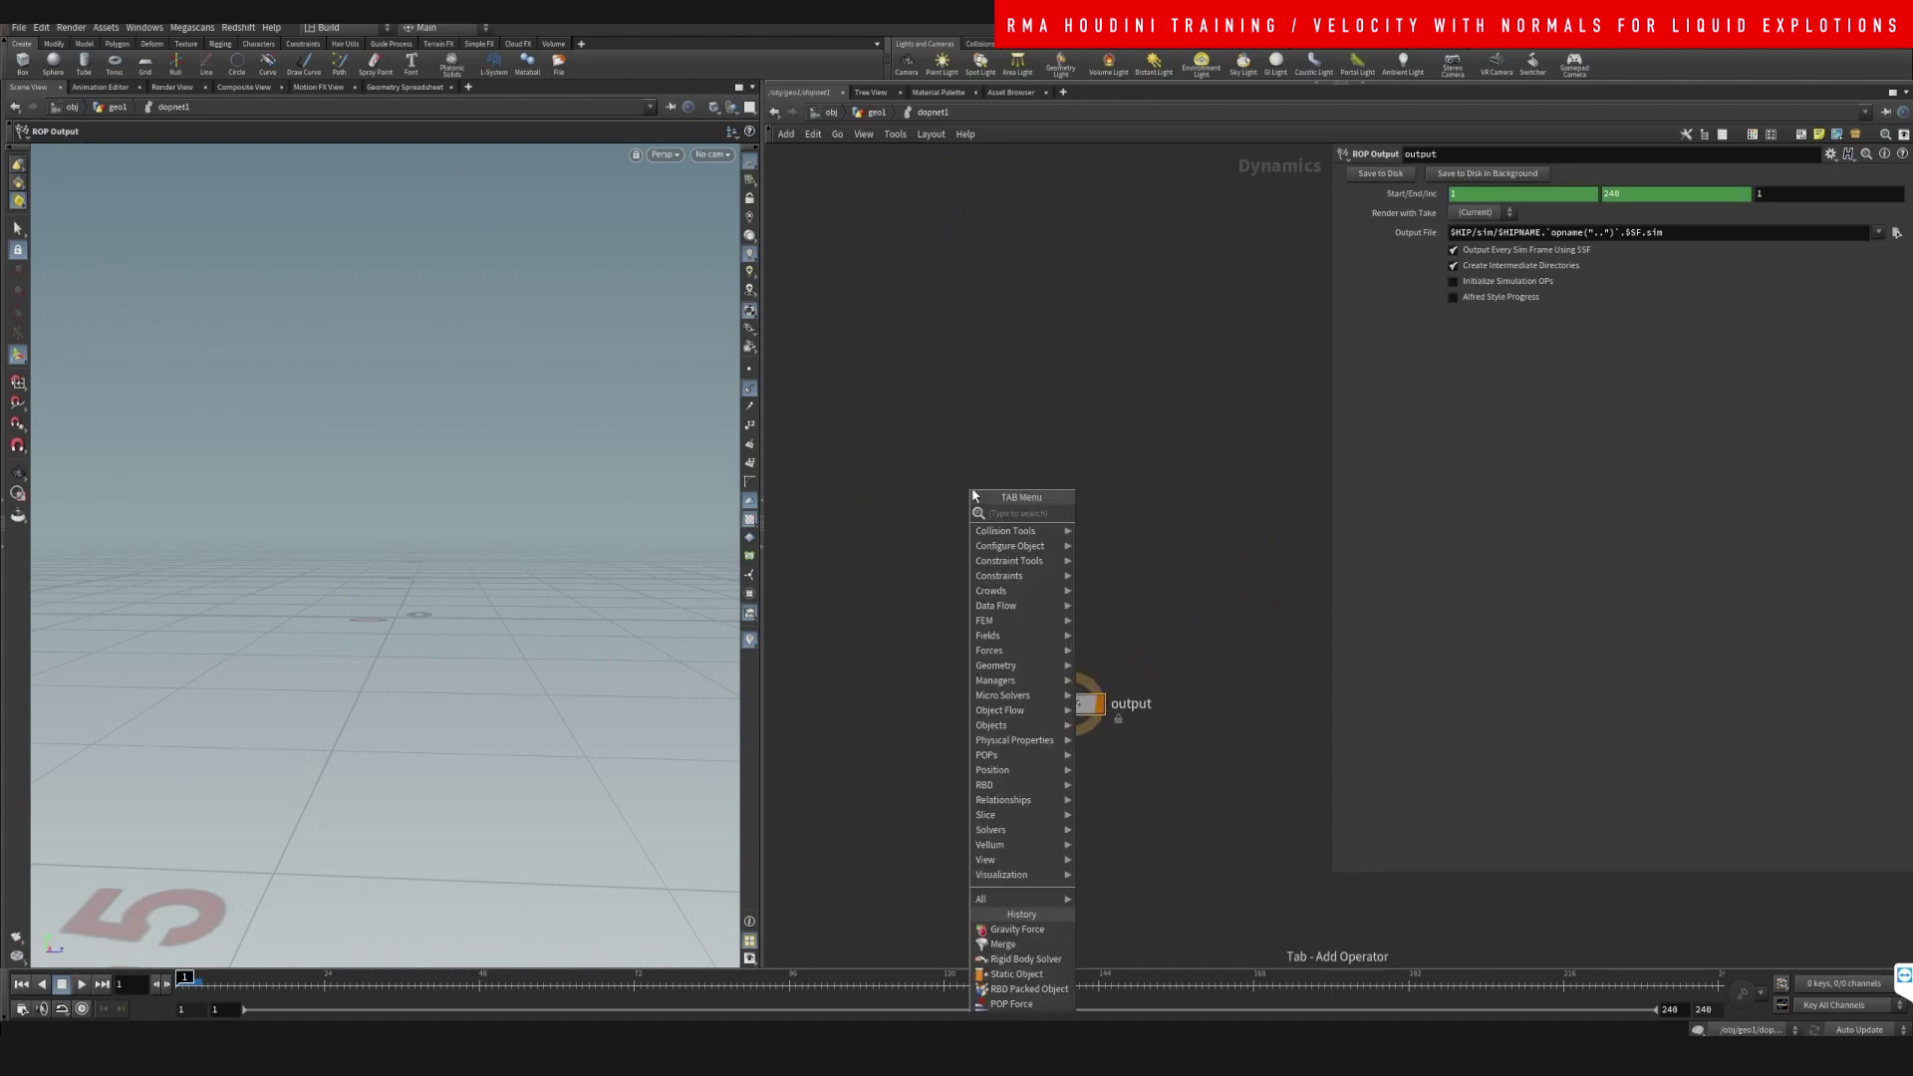
{"action": "type", "text": "flipo"}
{"action": "key", "text": "Return"}
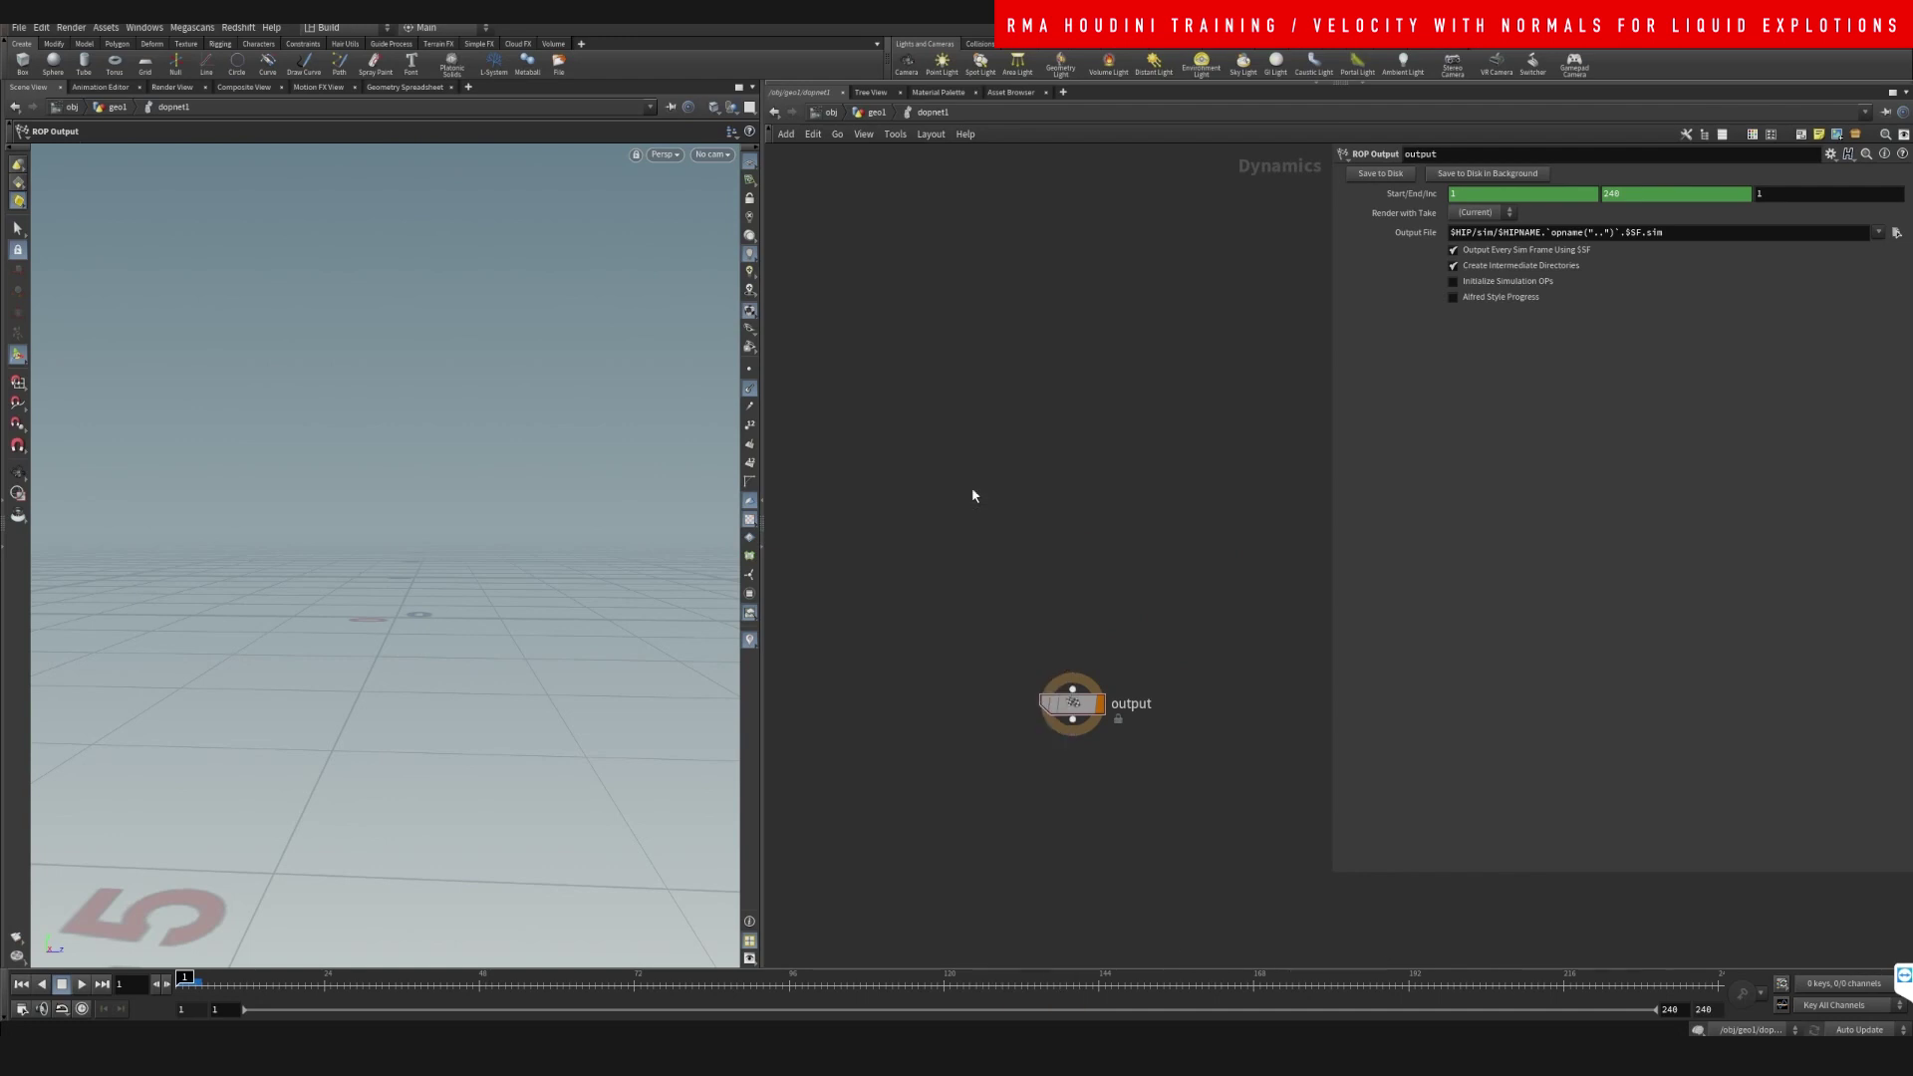
{"action": "left_click", "coordinate": [972, 491]}
- Add a FLIP Object, wire it into the FLIP Solver's first input, and connect the solver to the output node
{"action": "key", "text": "Tab"}
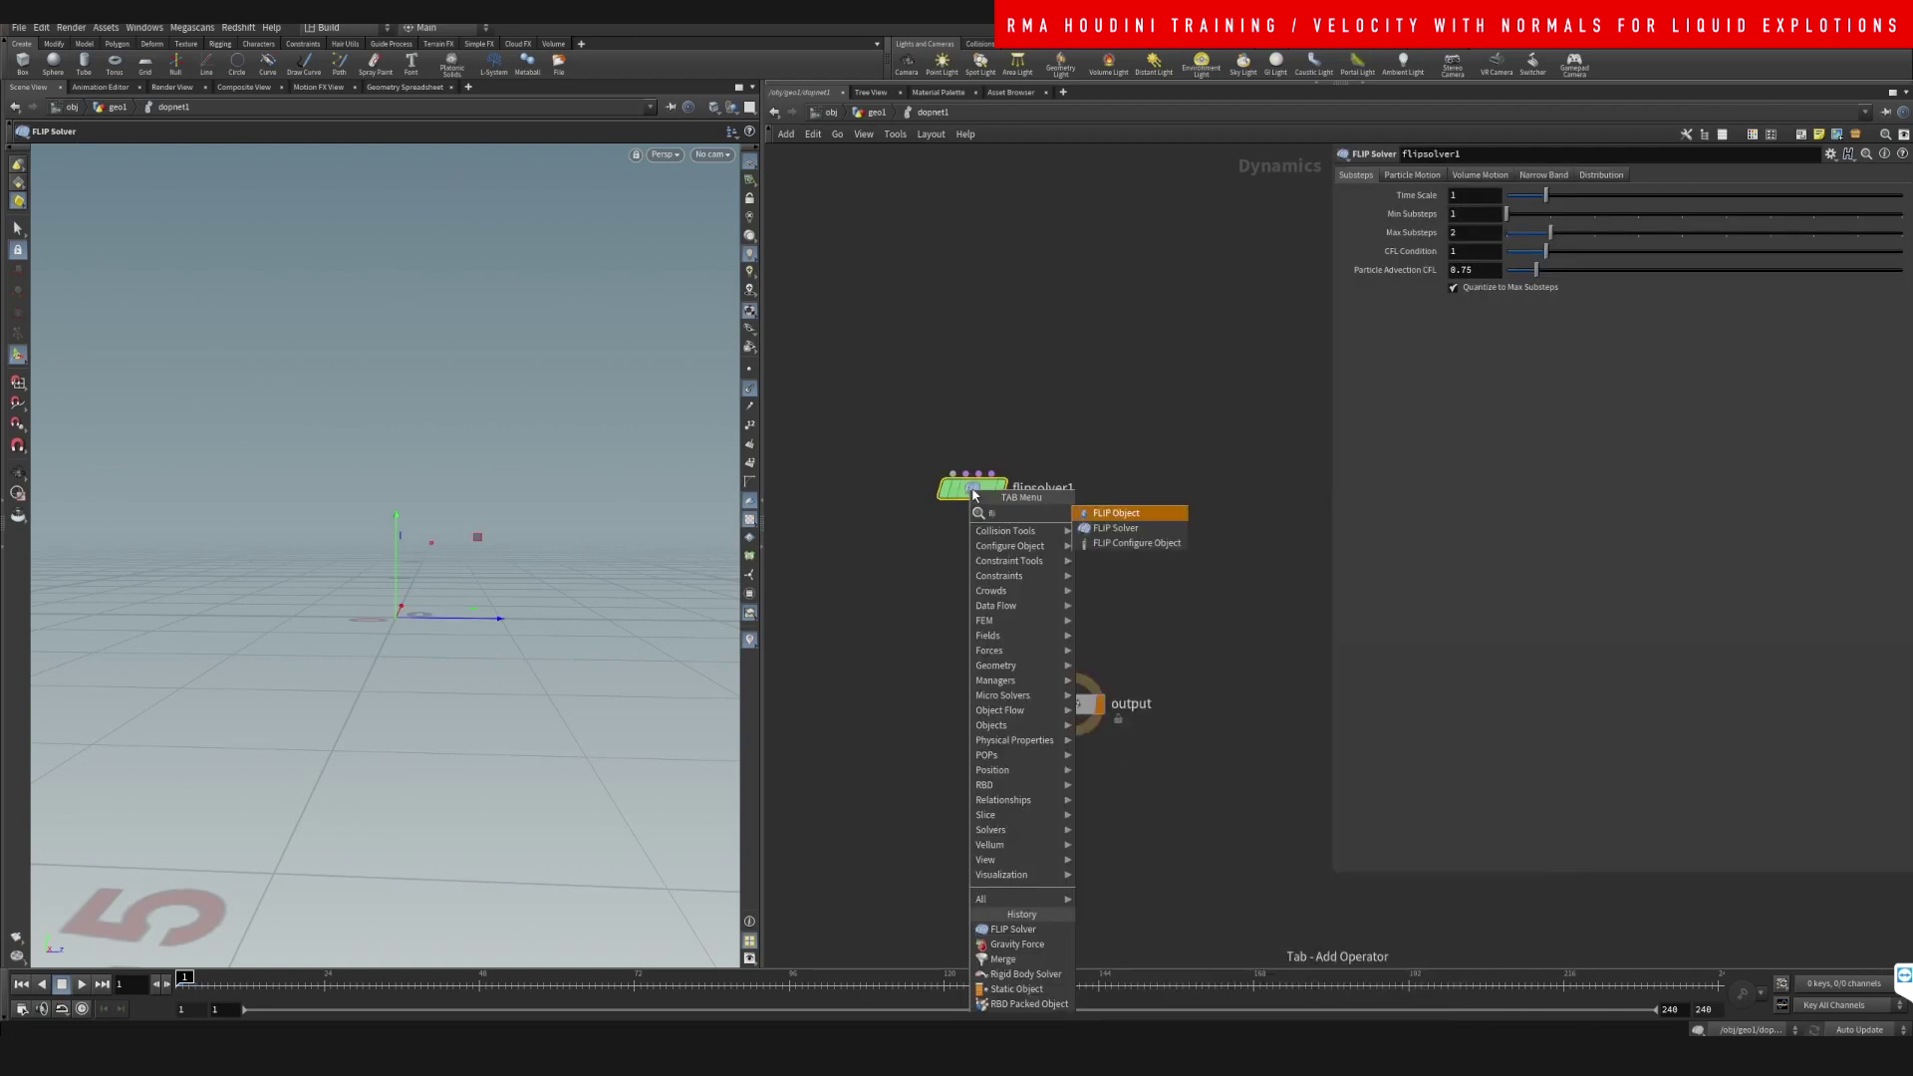
{"action": "key", "text": "Return"}
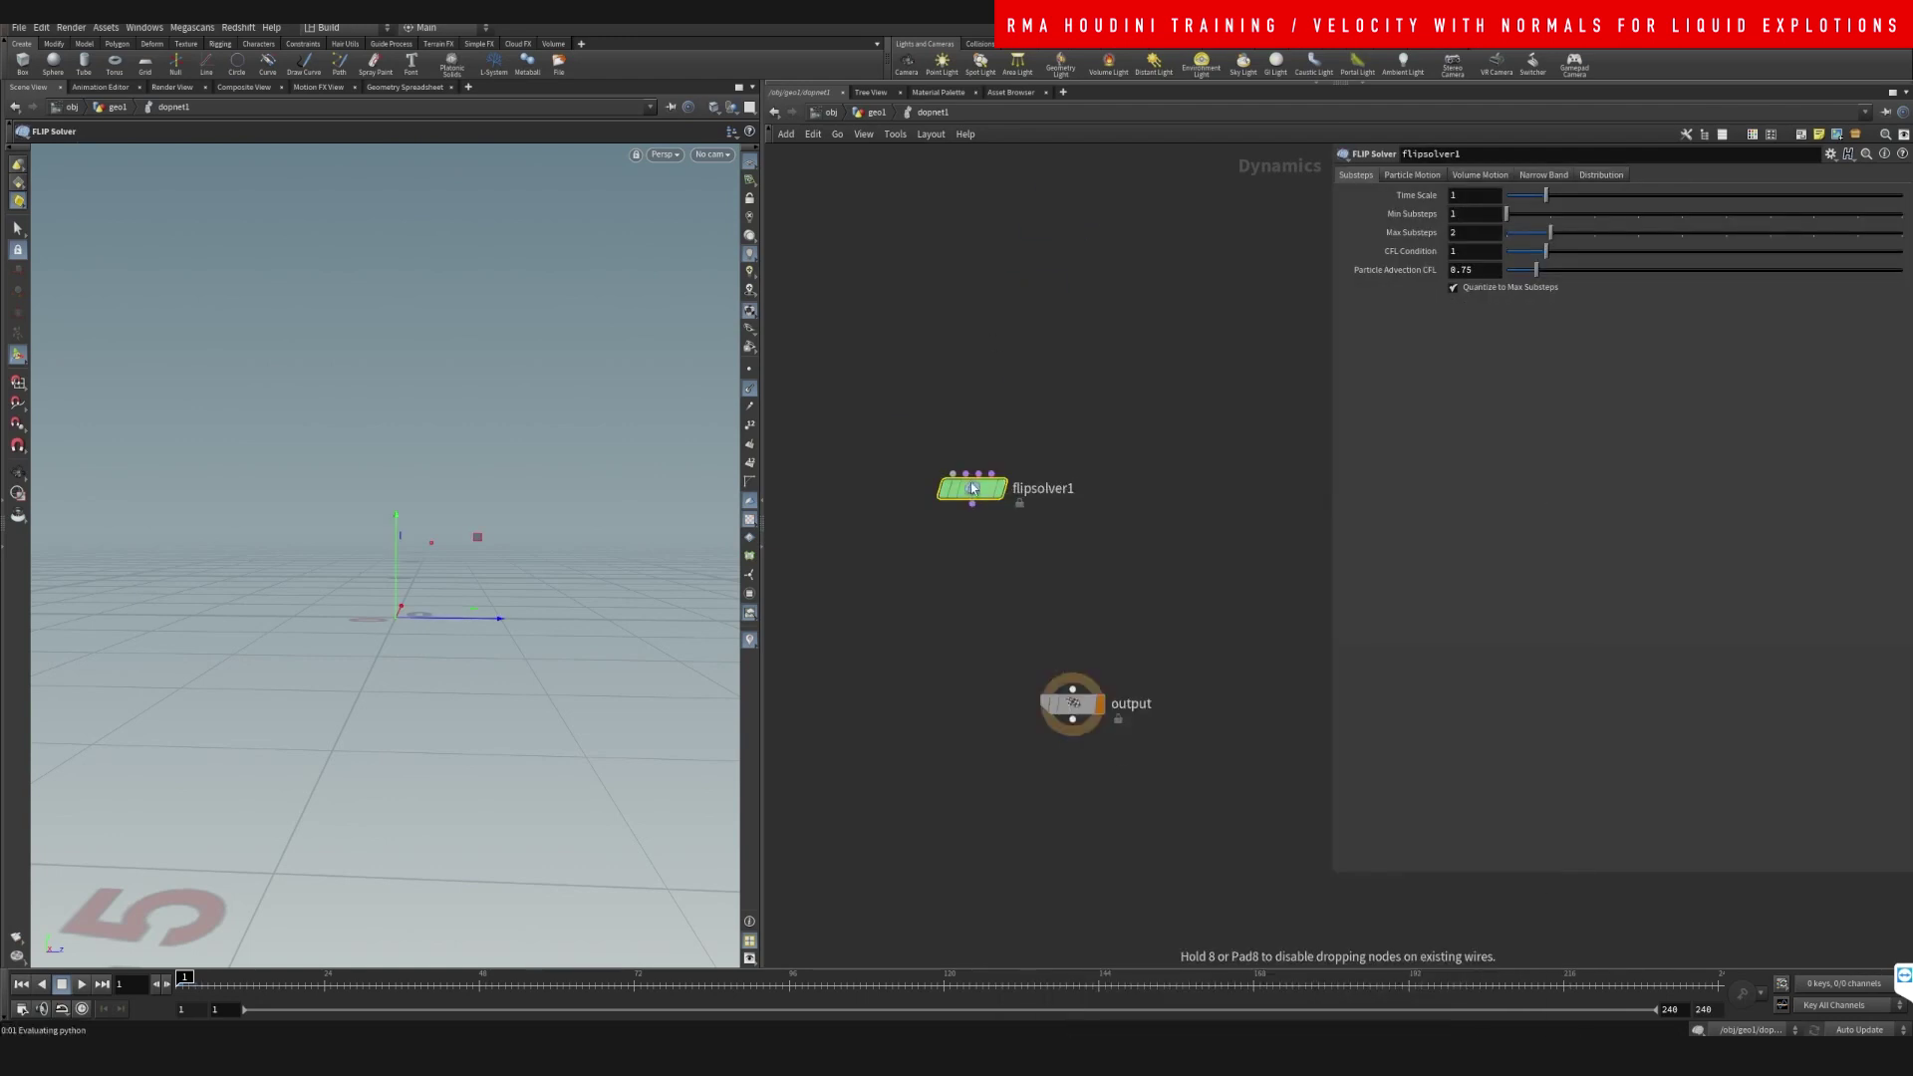
{"action": "left_click", "coordinate": [925, 401]}
{"action": "left_click_drag", "start_coordinate": [972, 488], "coordinate": [1072, 516]}
{"action": "left_click", "coordinate": [925, 418]}
{"action": "left_click", "coordinate": [1053, 501]}
{"action": "left_click", "coordinate": [1073, 531]}
{"action": "left_click", "coordinate": [1071, 706]}
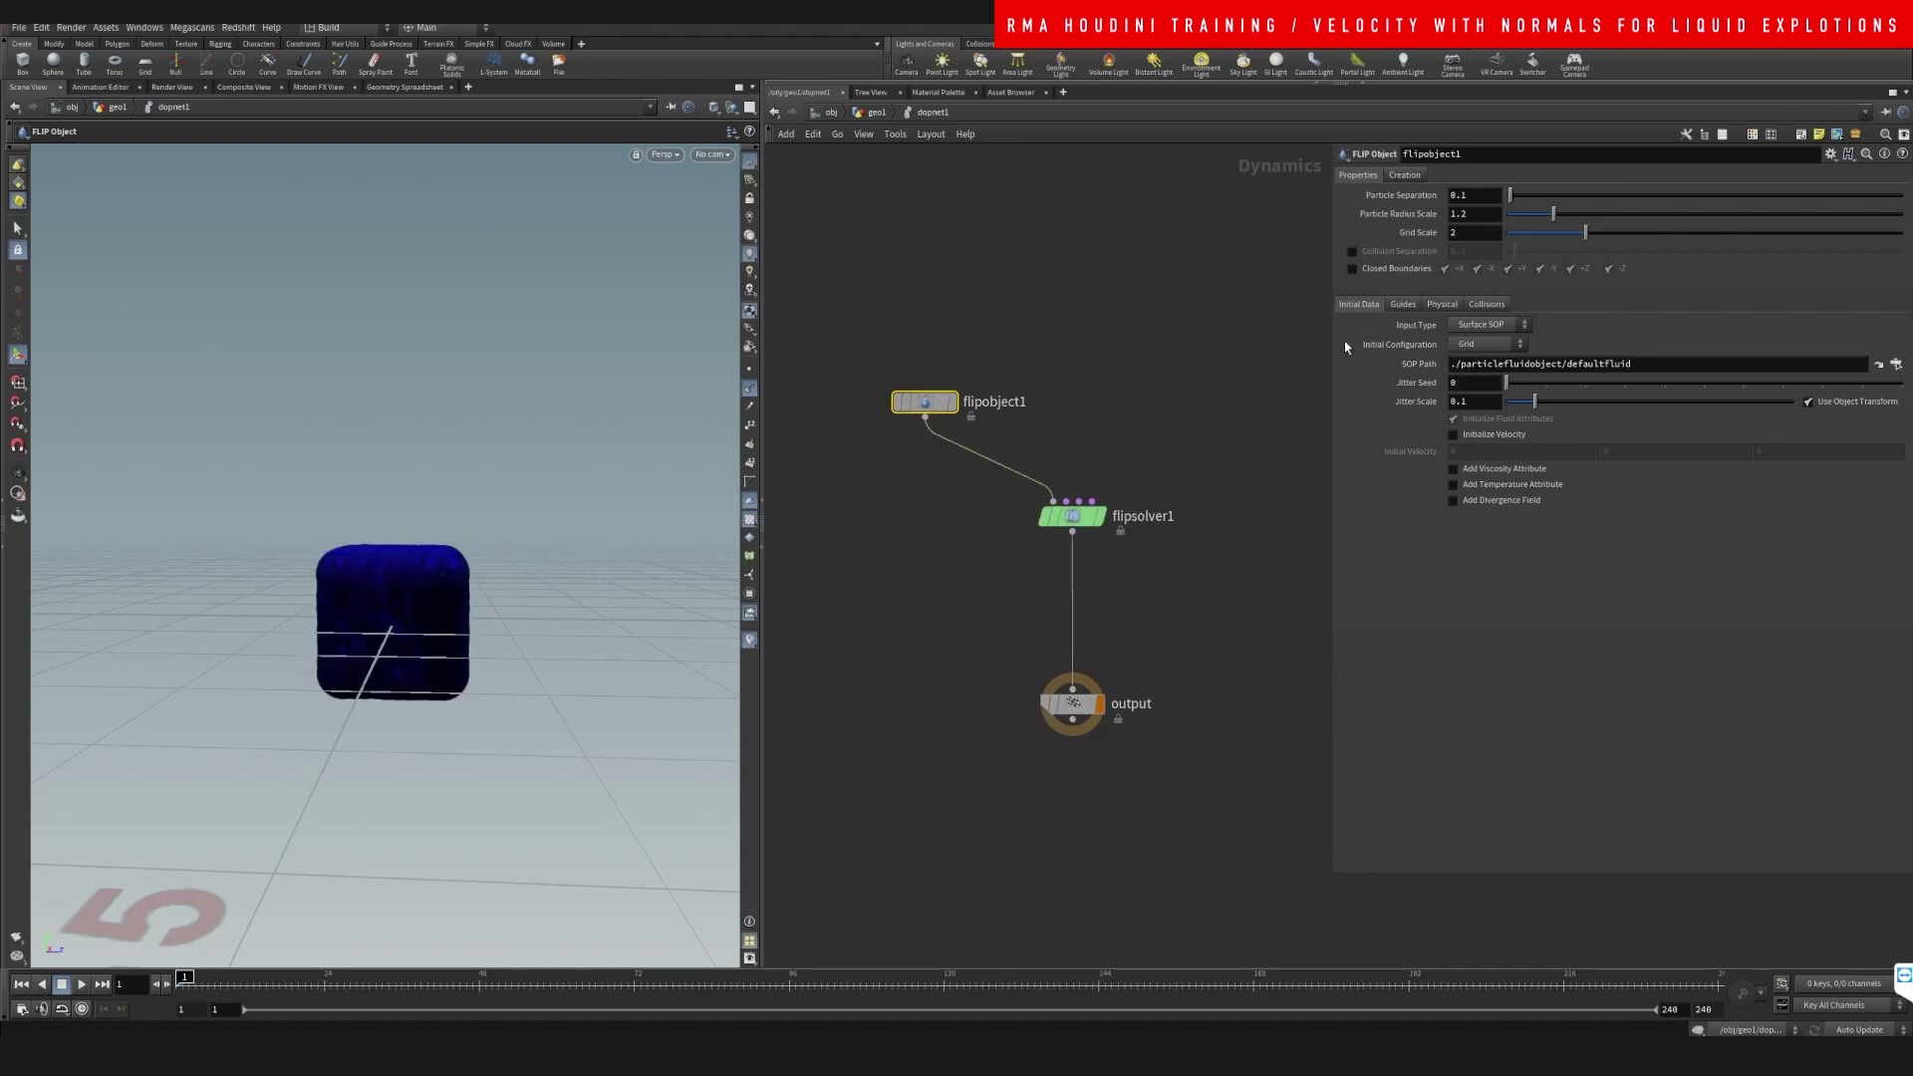
- Set the FLIP Object's input type to Particle Field and its SOP path to OUT_source
{"action": "left_click", "coordinate": [1488, 329]}
{"action": "left_click", "coordinate": [1489, 355]}
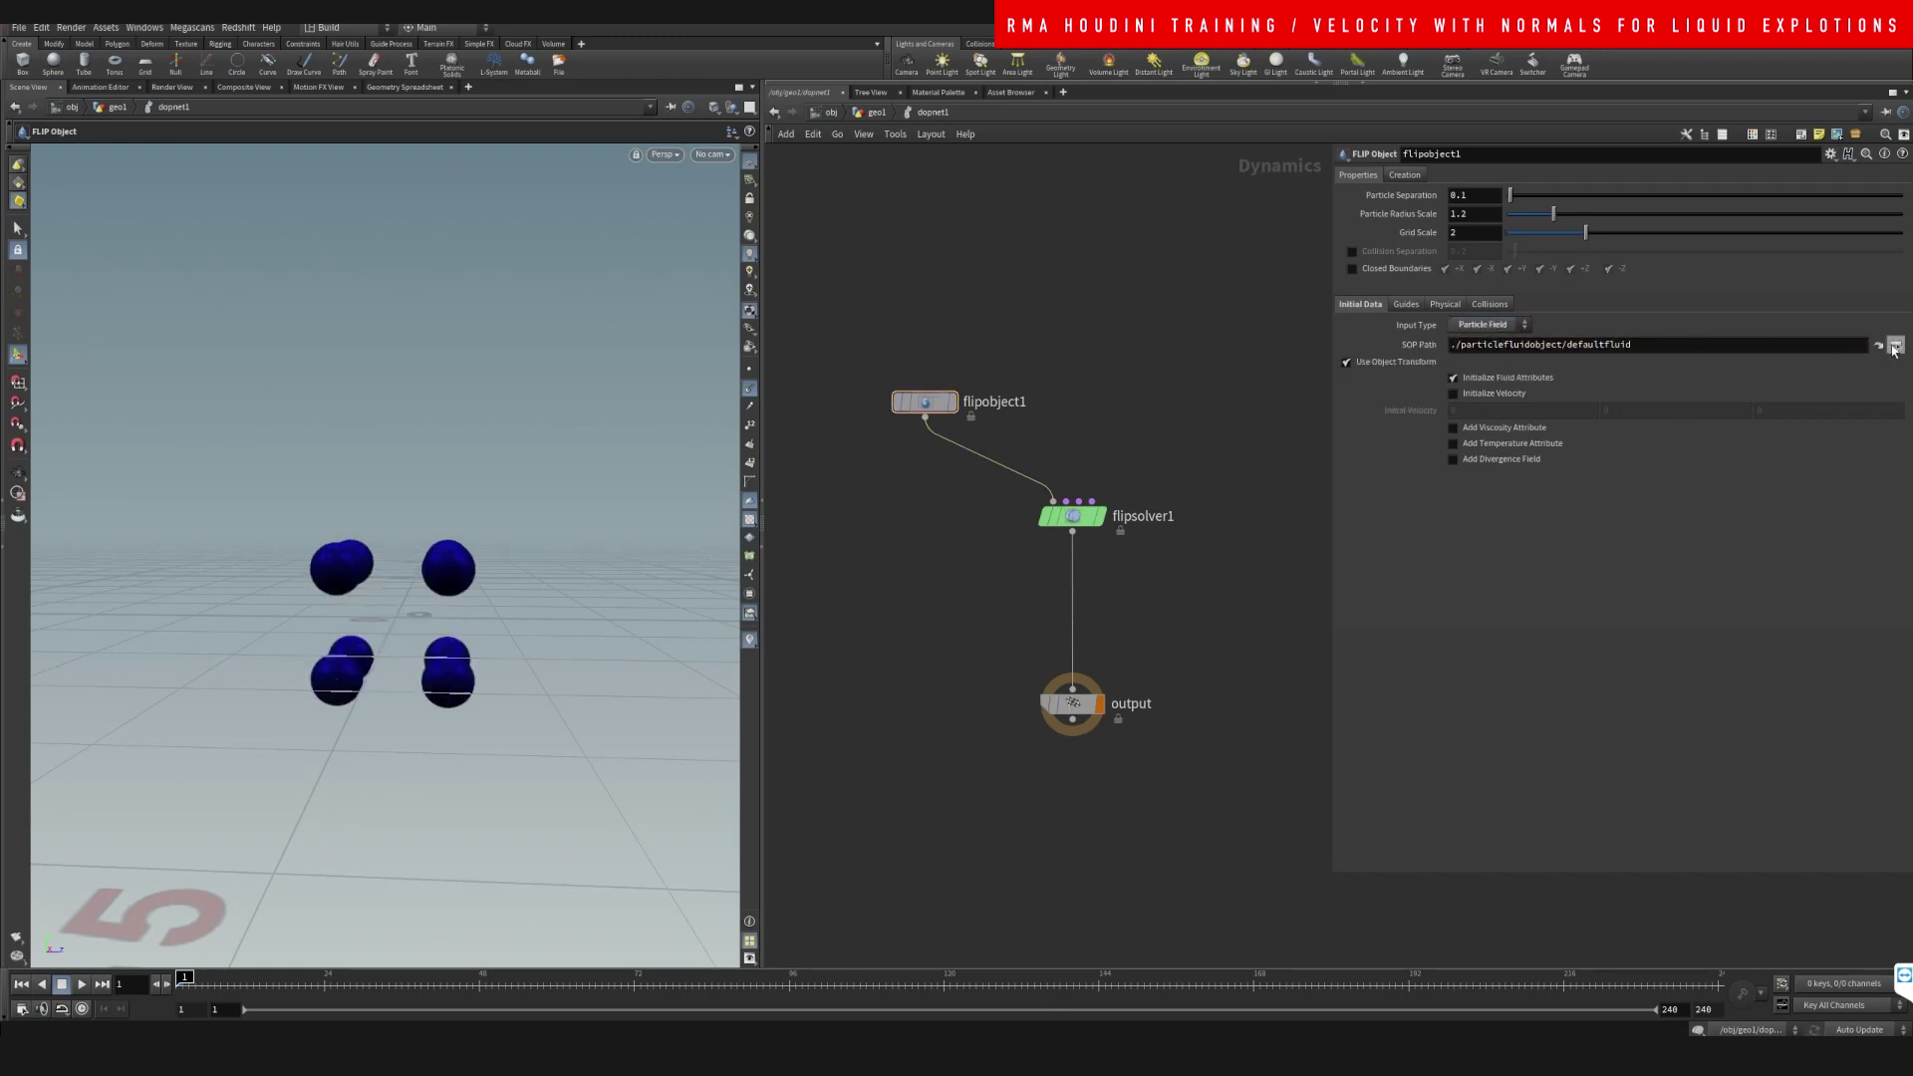
{"action": "left_click", "coordinate": [1880, 345]}
{"action": "double_click", "coordinate": [1815, 282]}
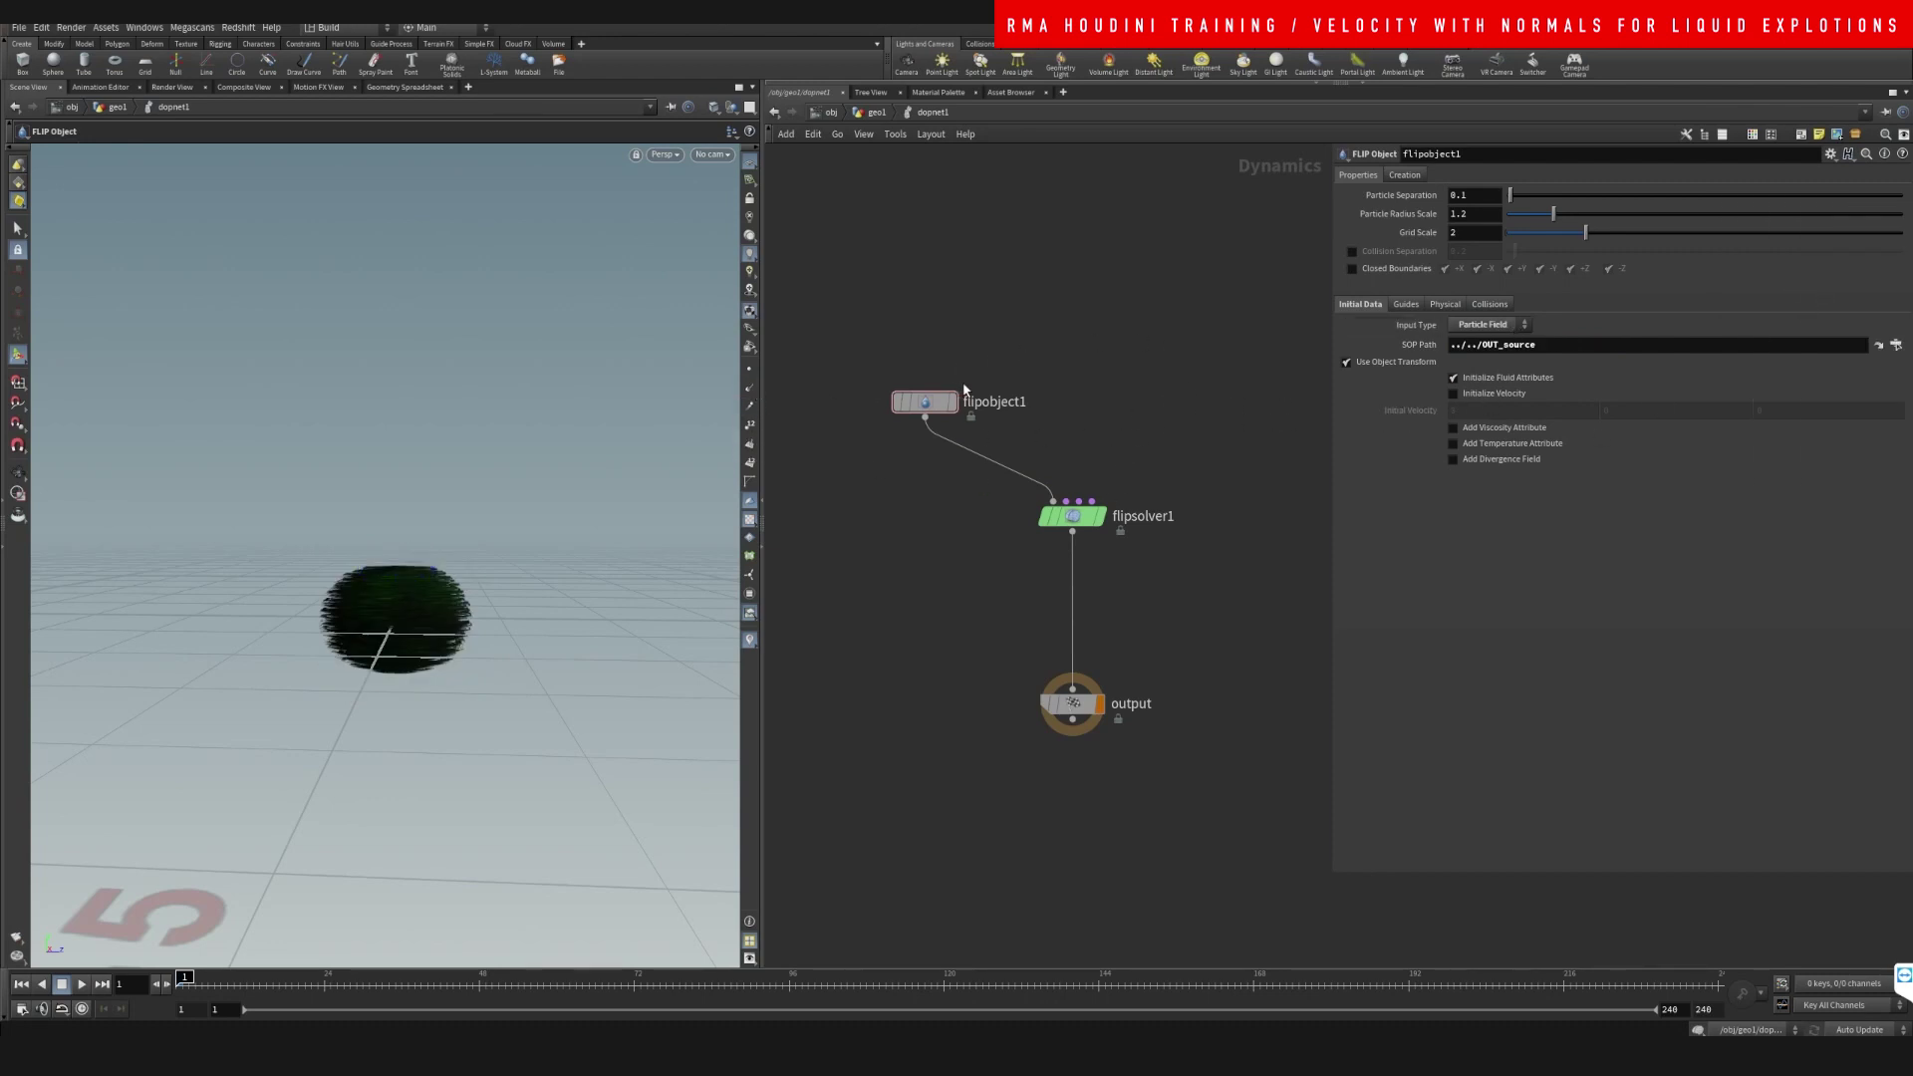
- Set the FLIP Object's particle guide visualization to Particles, and return to its initial data settings
{"action": "left_click", "coordinate": [1405, 305]}
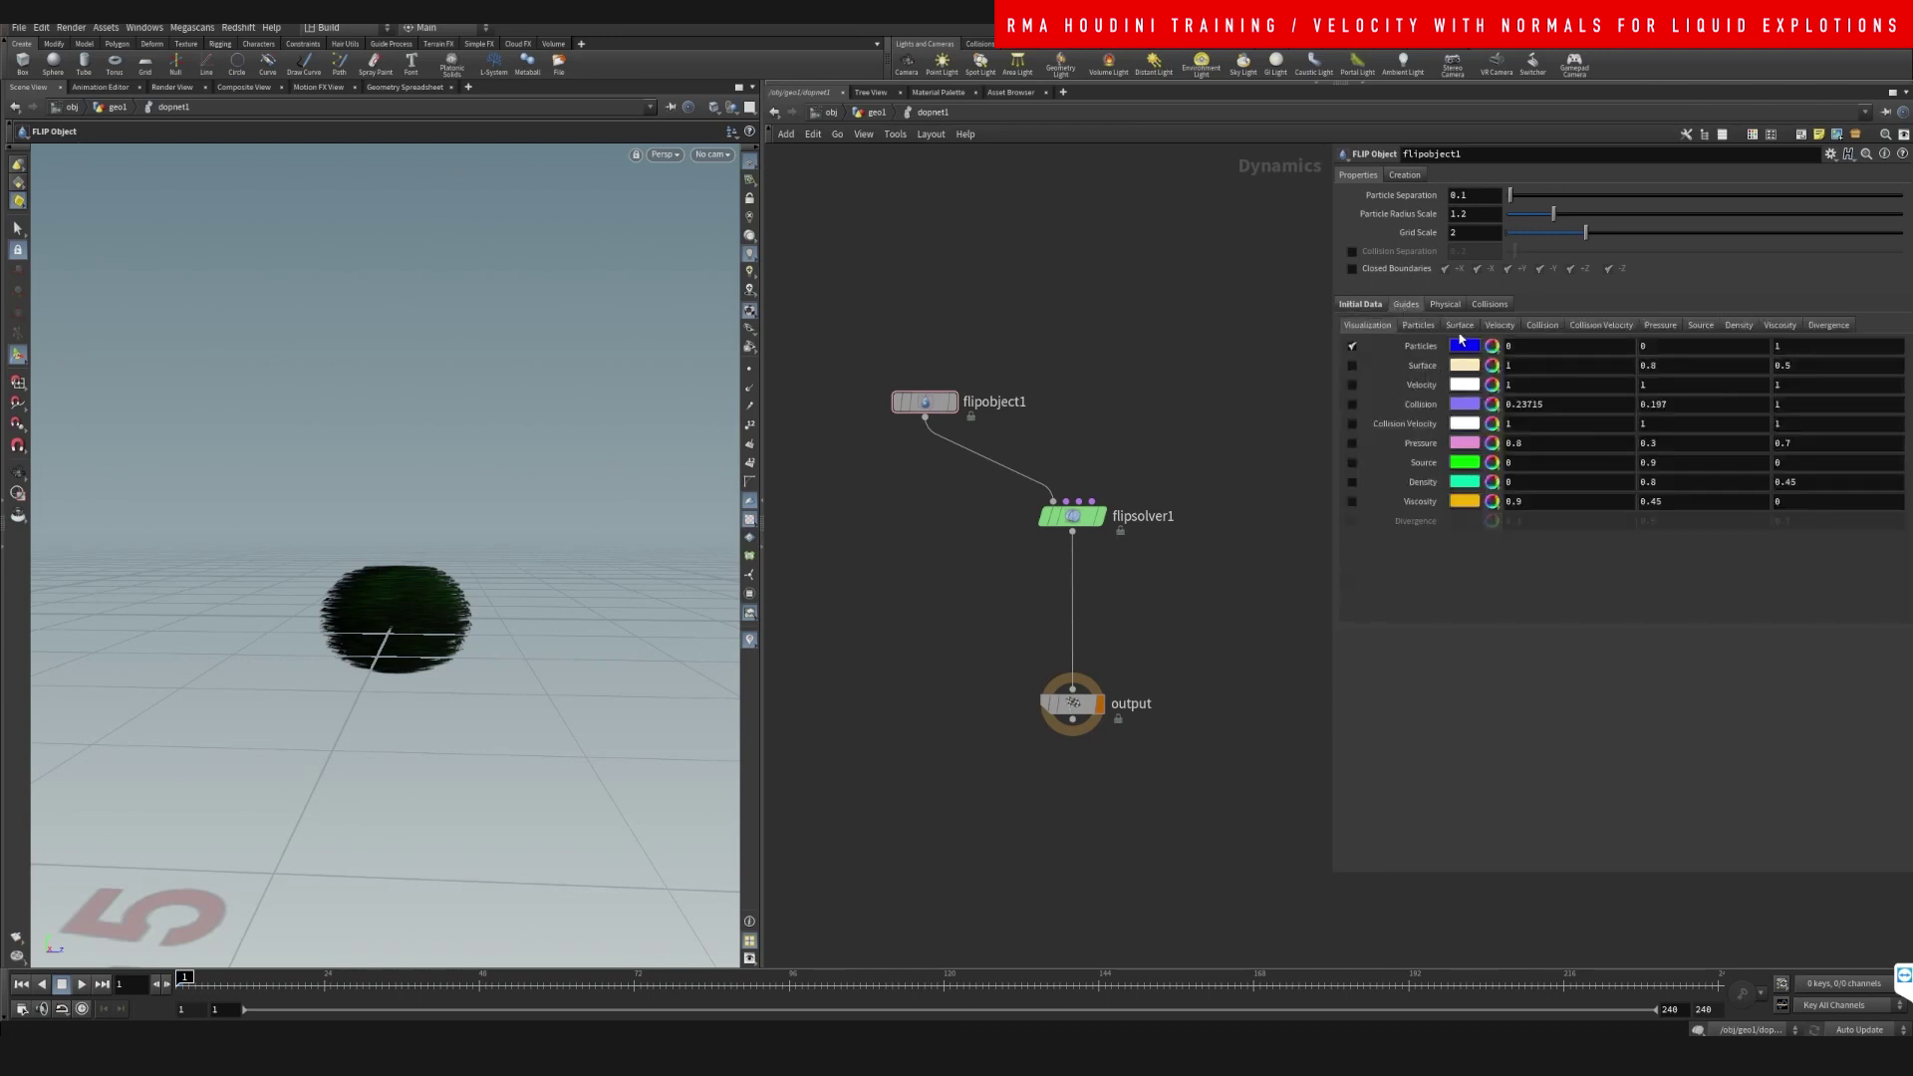
{"action": "left_click", "coordinate": [1418, 325]}
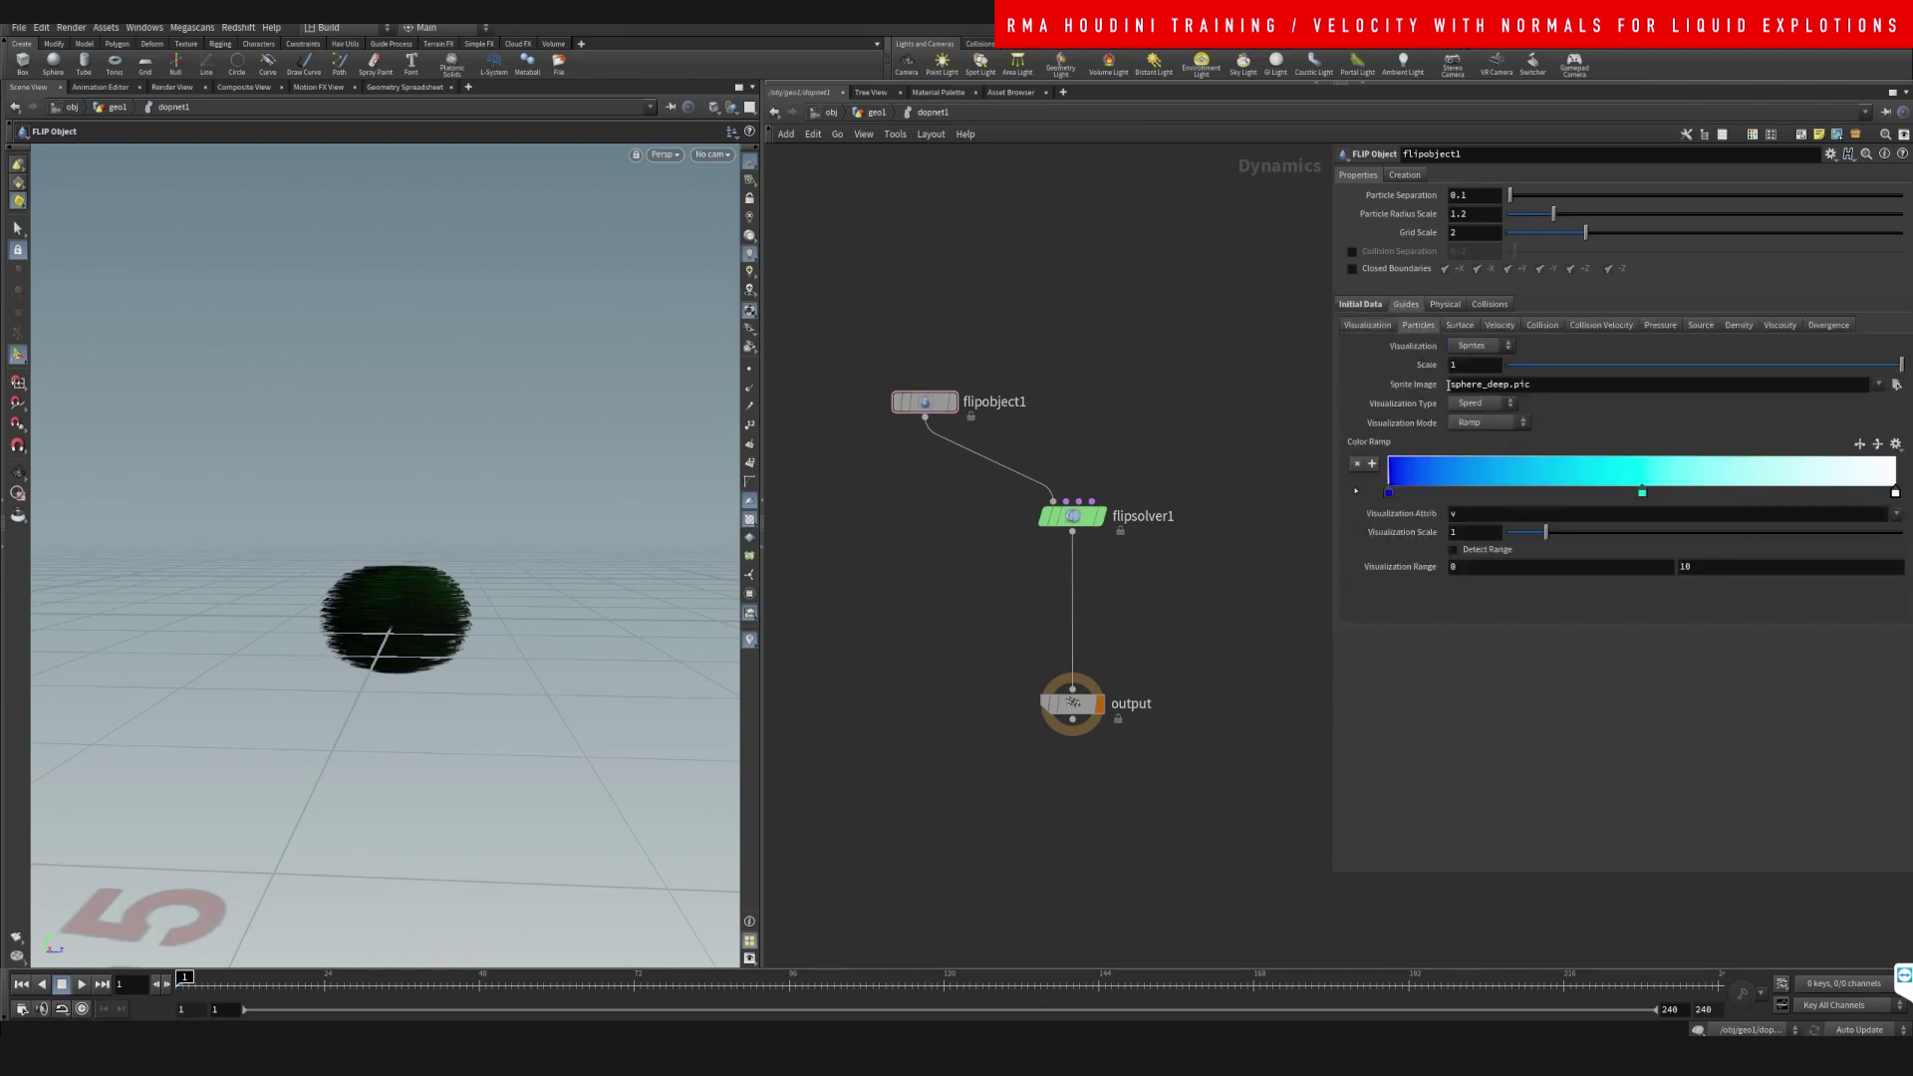
{"action": "left_click", "coordinate": [1487, 346]}
{"action": "left_click", "coordinate": [1480, 409]}
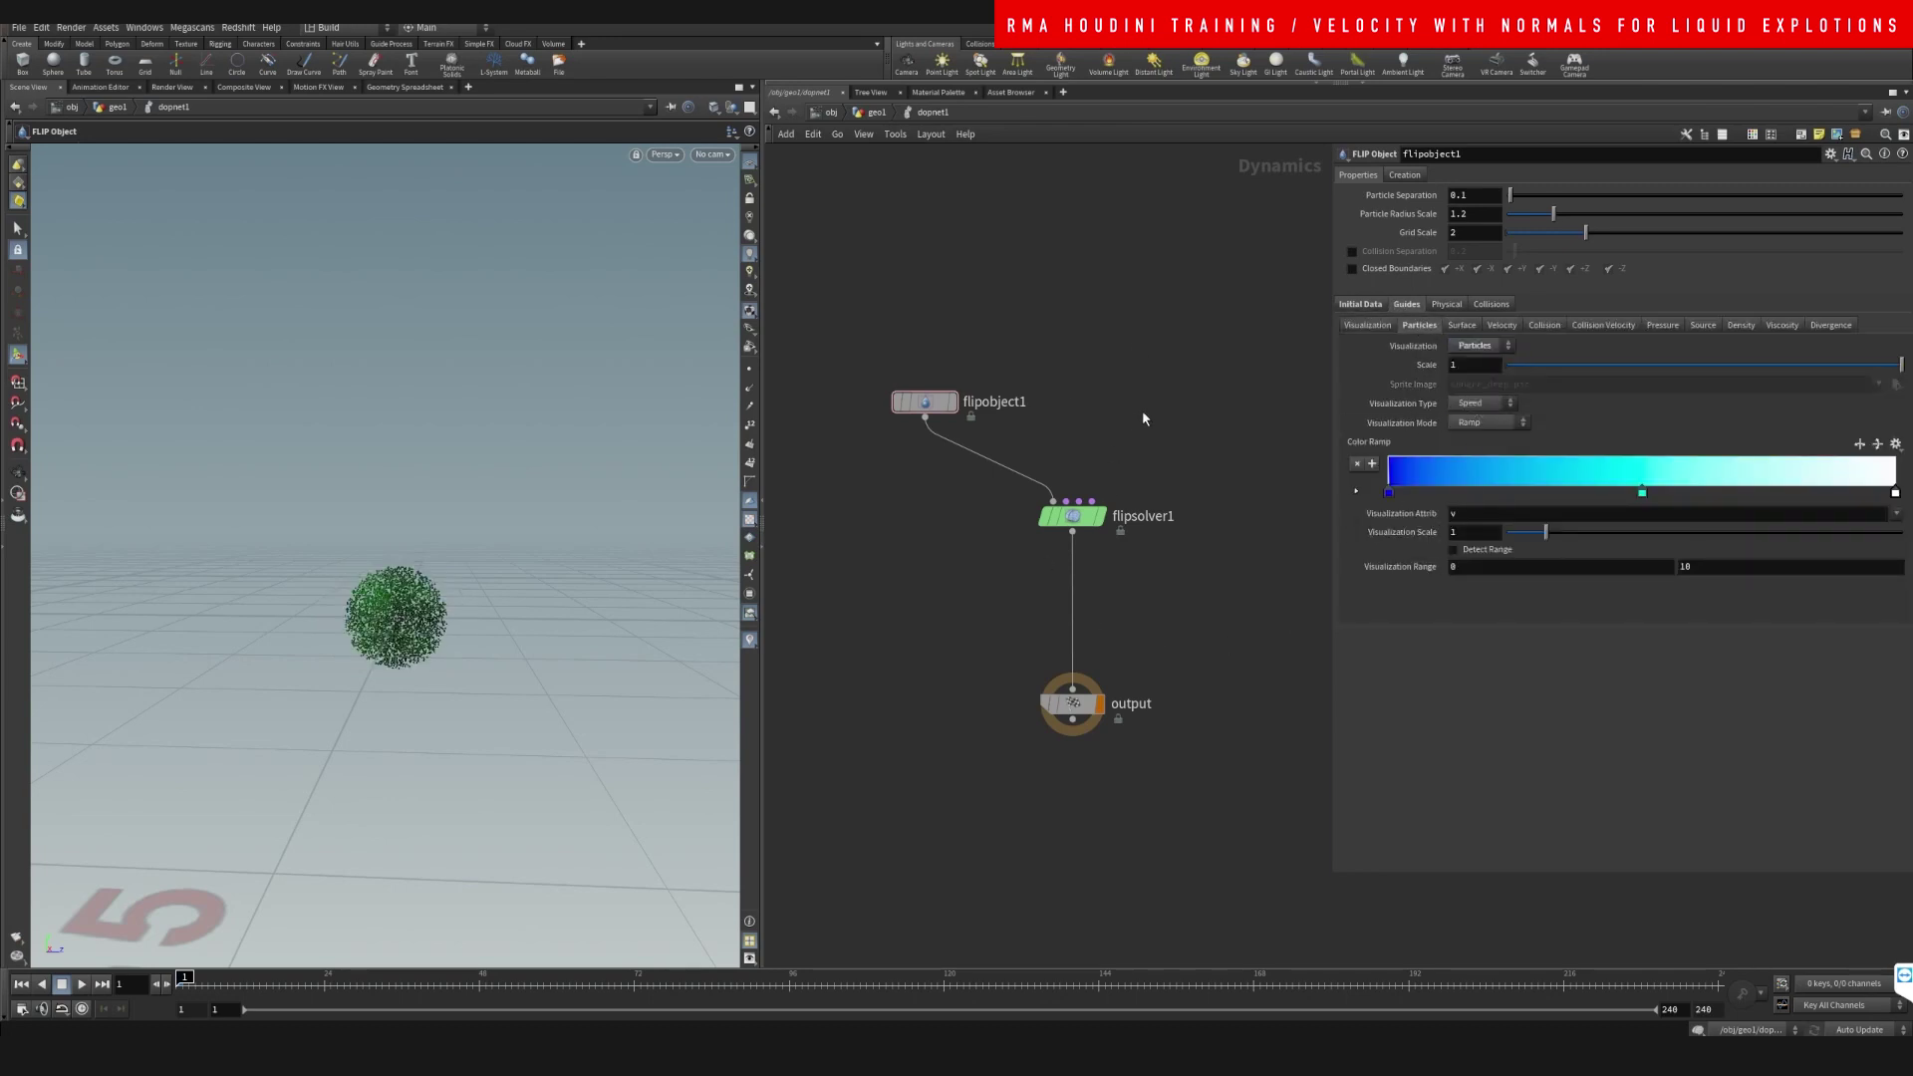
{"action": "middle_click_drag", "start_coordinate": [1172, 392], "coordinate": [1146, 327]}
{"action": "left_click", "coordinate": [1373, 305]}
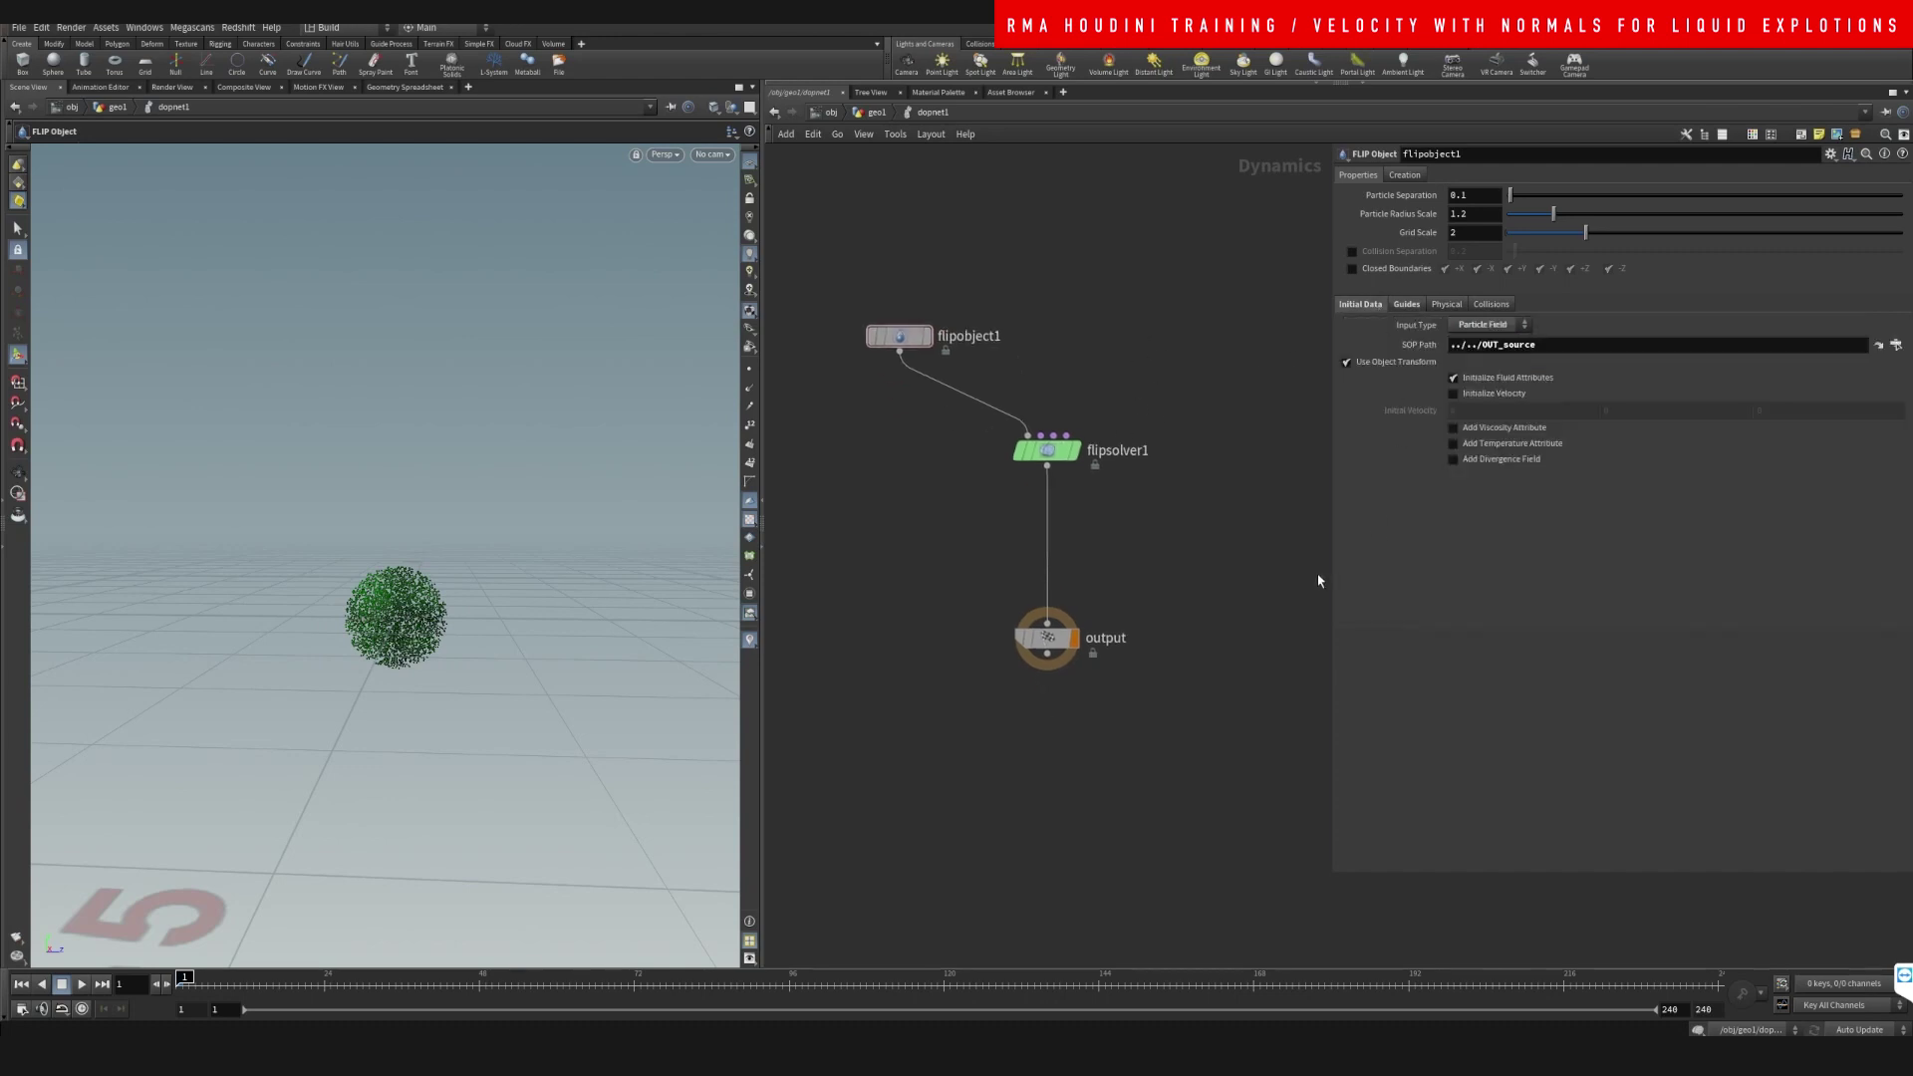
- Play the FLIP simulation to check the particle motion, and scrub back to the first frame
{"action": "middle_click_drag", "start_coordinate": [1094, 497], "coordinate": [1084, 469]}
{"action": "left_click", "coordinate": [1062, 435]}
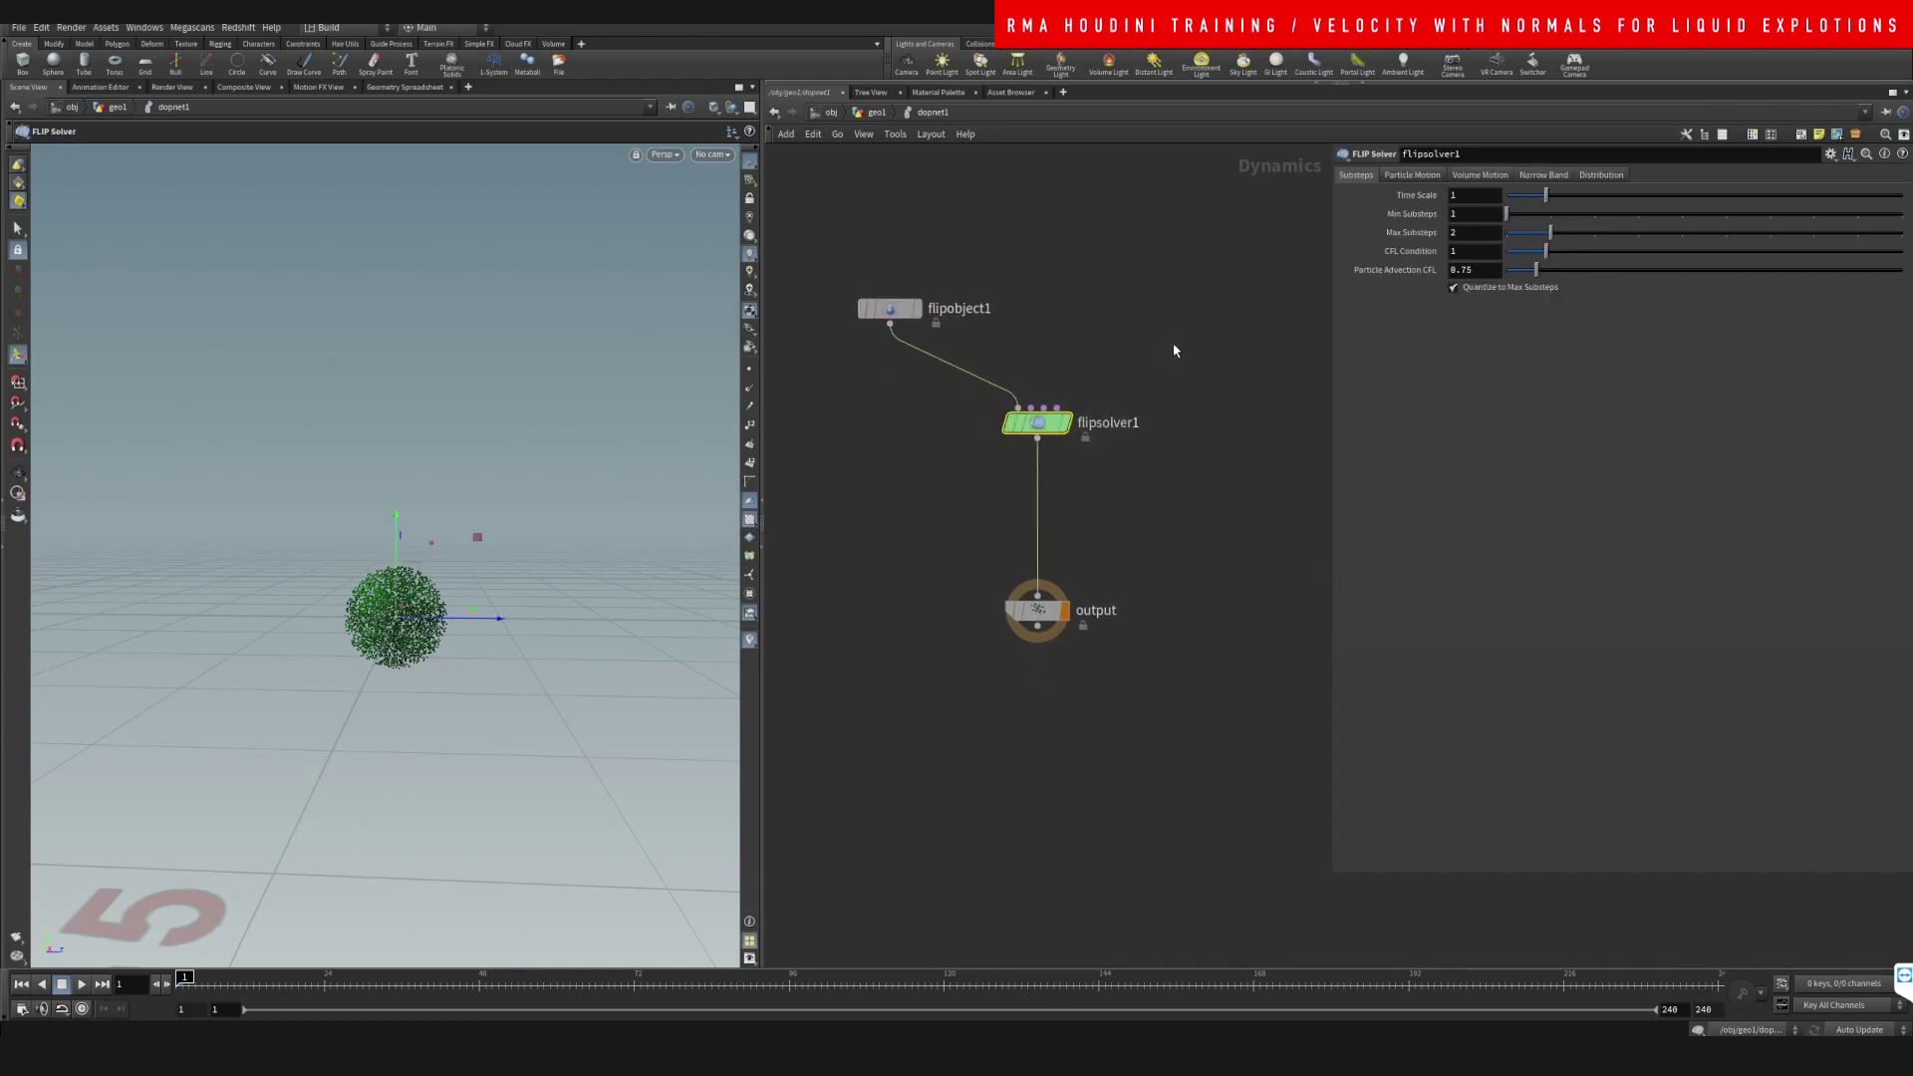
{"action": "middle_click_drag", "start_coordinate": [1165, 350], "coordinate": [1138, 381]}
{"action": "left_click", "coordinate": [82, 983]}
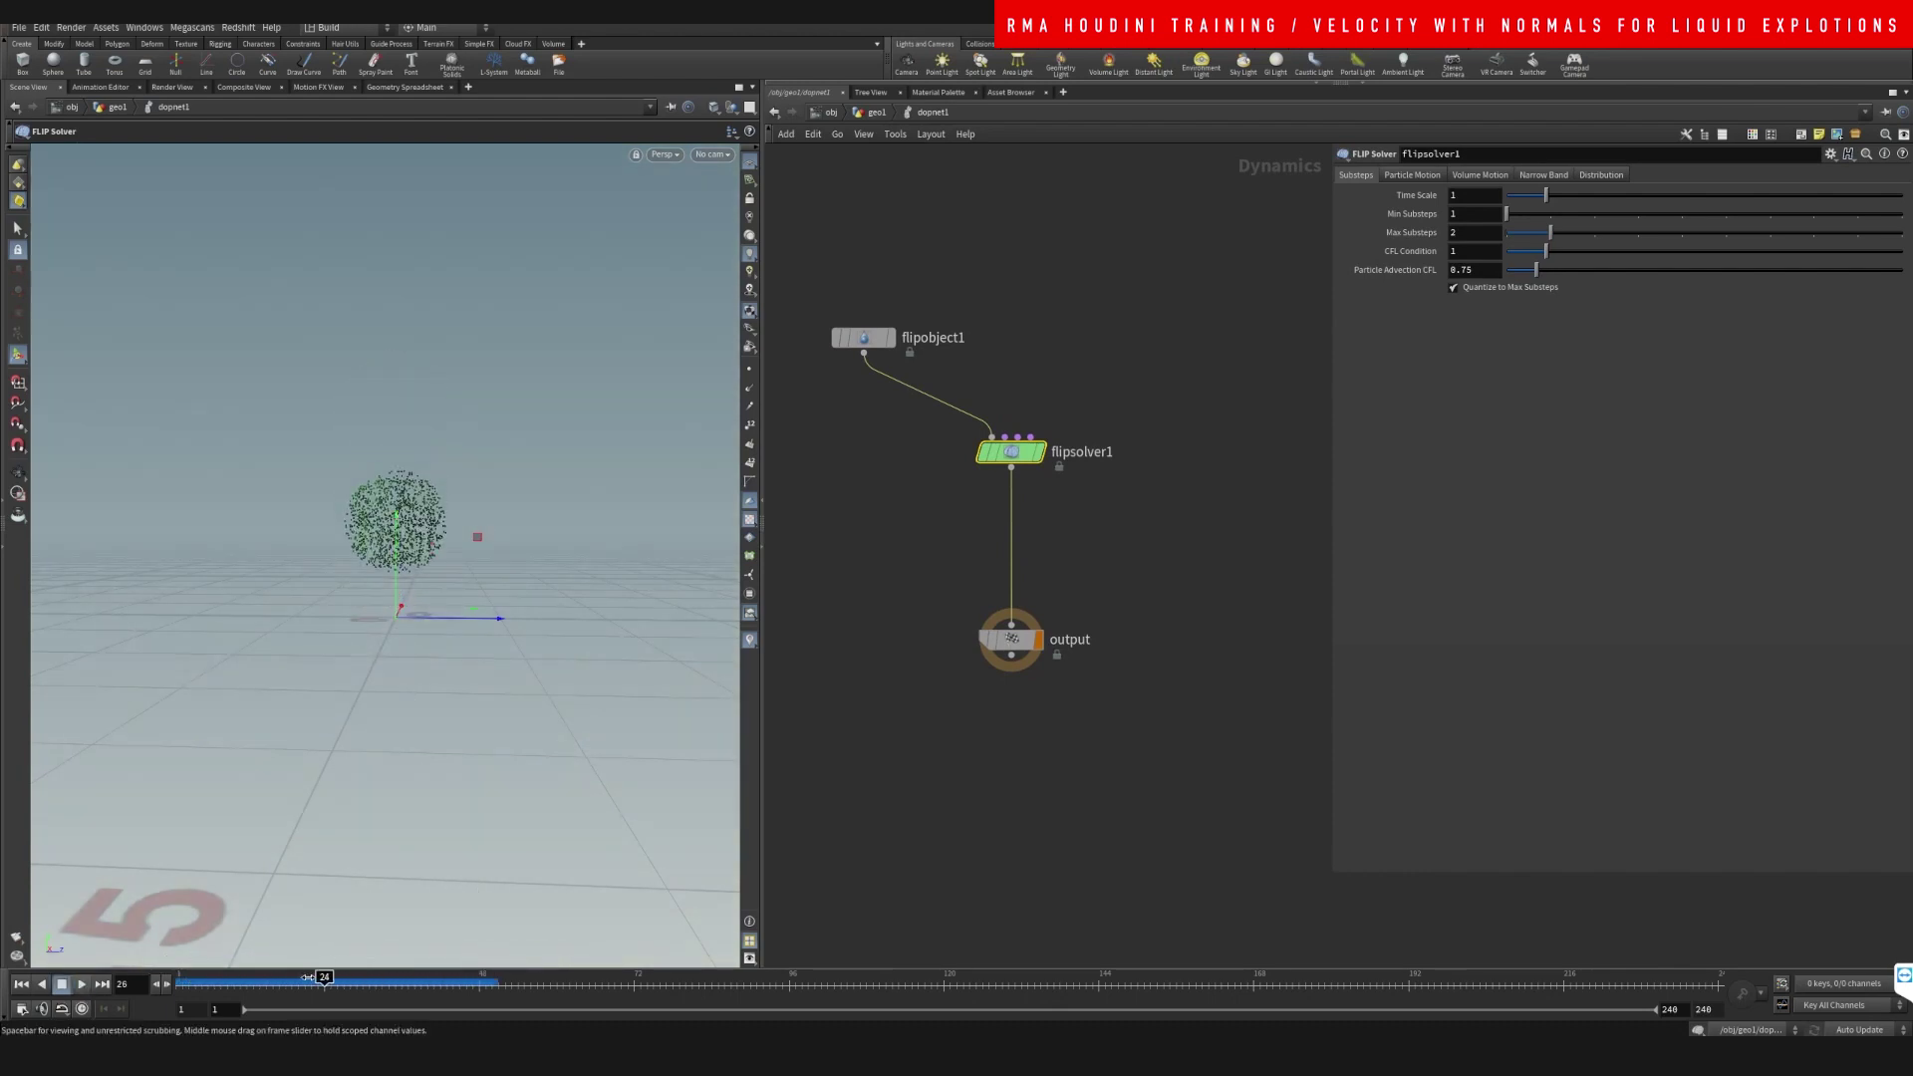
{"action": "left_click", "coordinate": [409, 976]}
{"action": "left_click_drag", "start_coordinate": [408, 971], "coordinate": [97, 964]}
- Return to the geo1 network and inspect the Attribute VOP's attribute information and internal network
{"action": "left_click", "coordinate": [875, 112]}
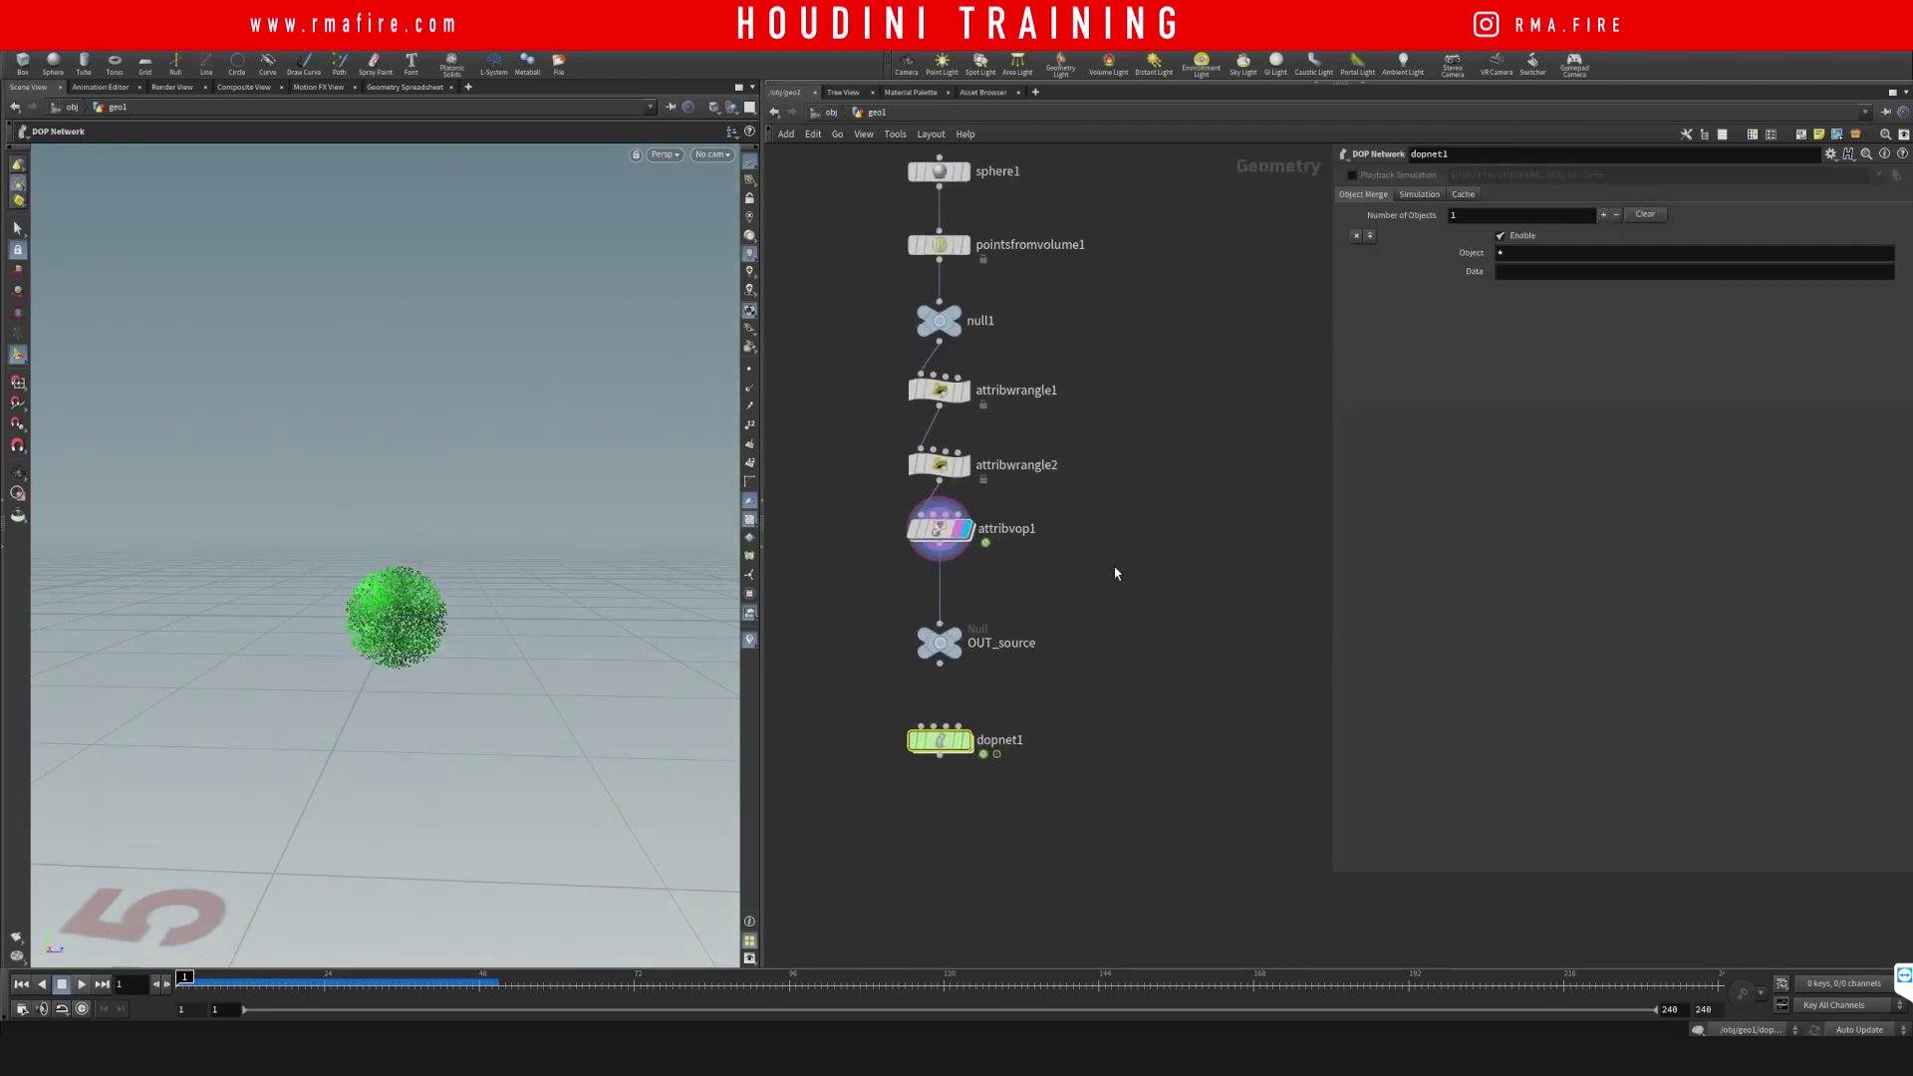
{"action": "left_click_drag", "start_coordinate": [943, 536], "coordinate": [946, 561]}
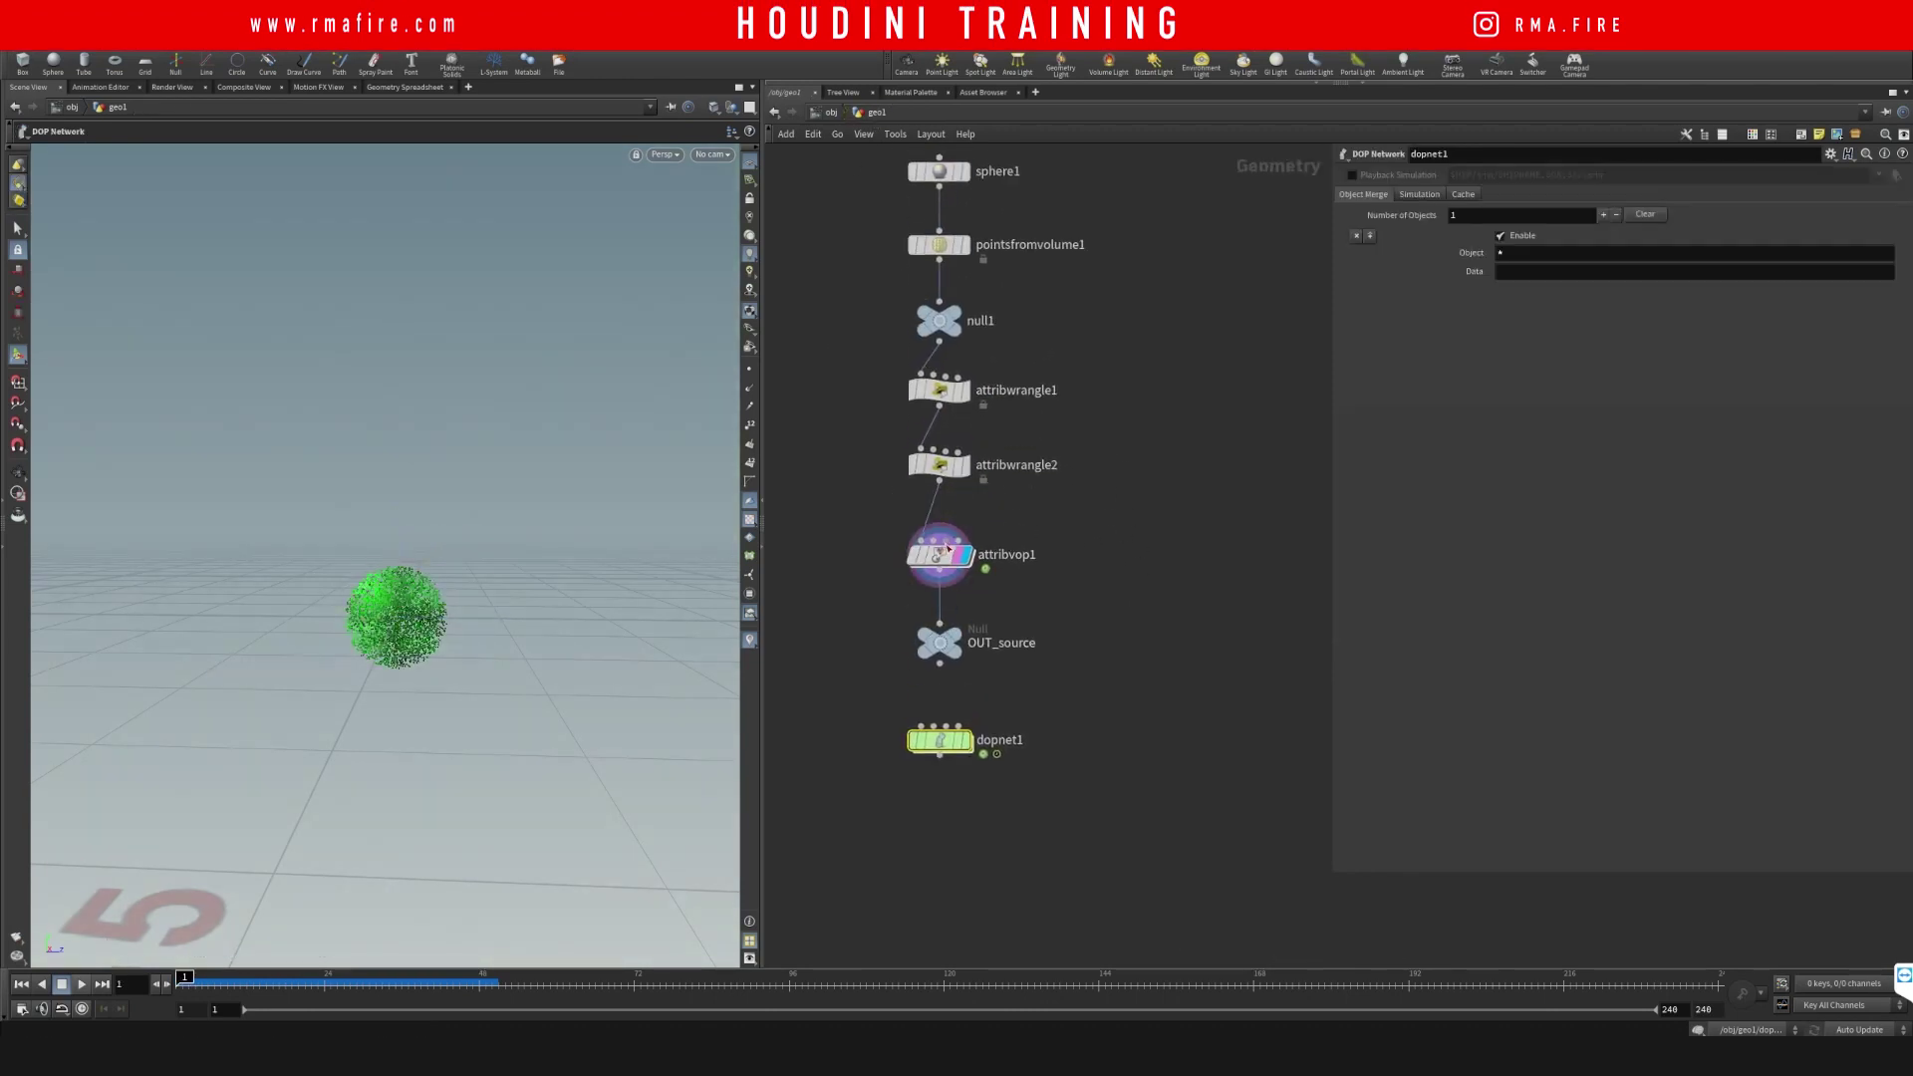
{"action": "middle_click", "coordinate": [945, 564]}
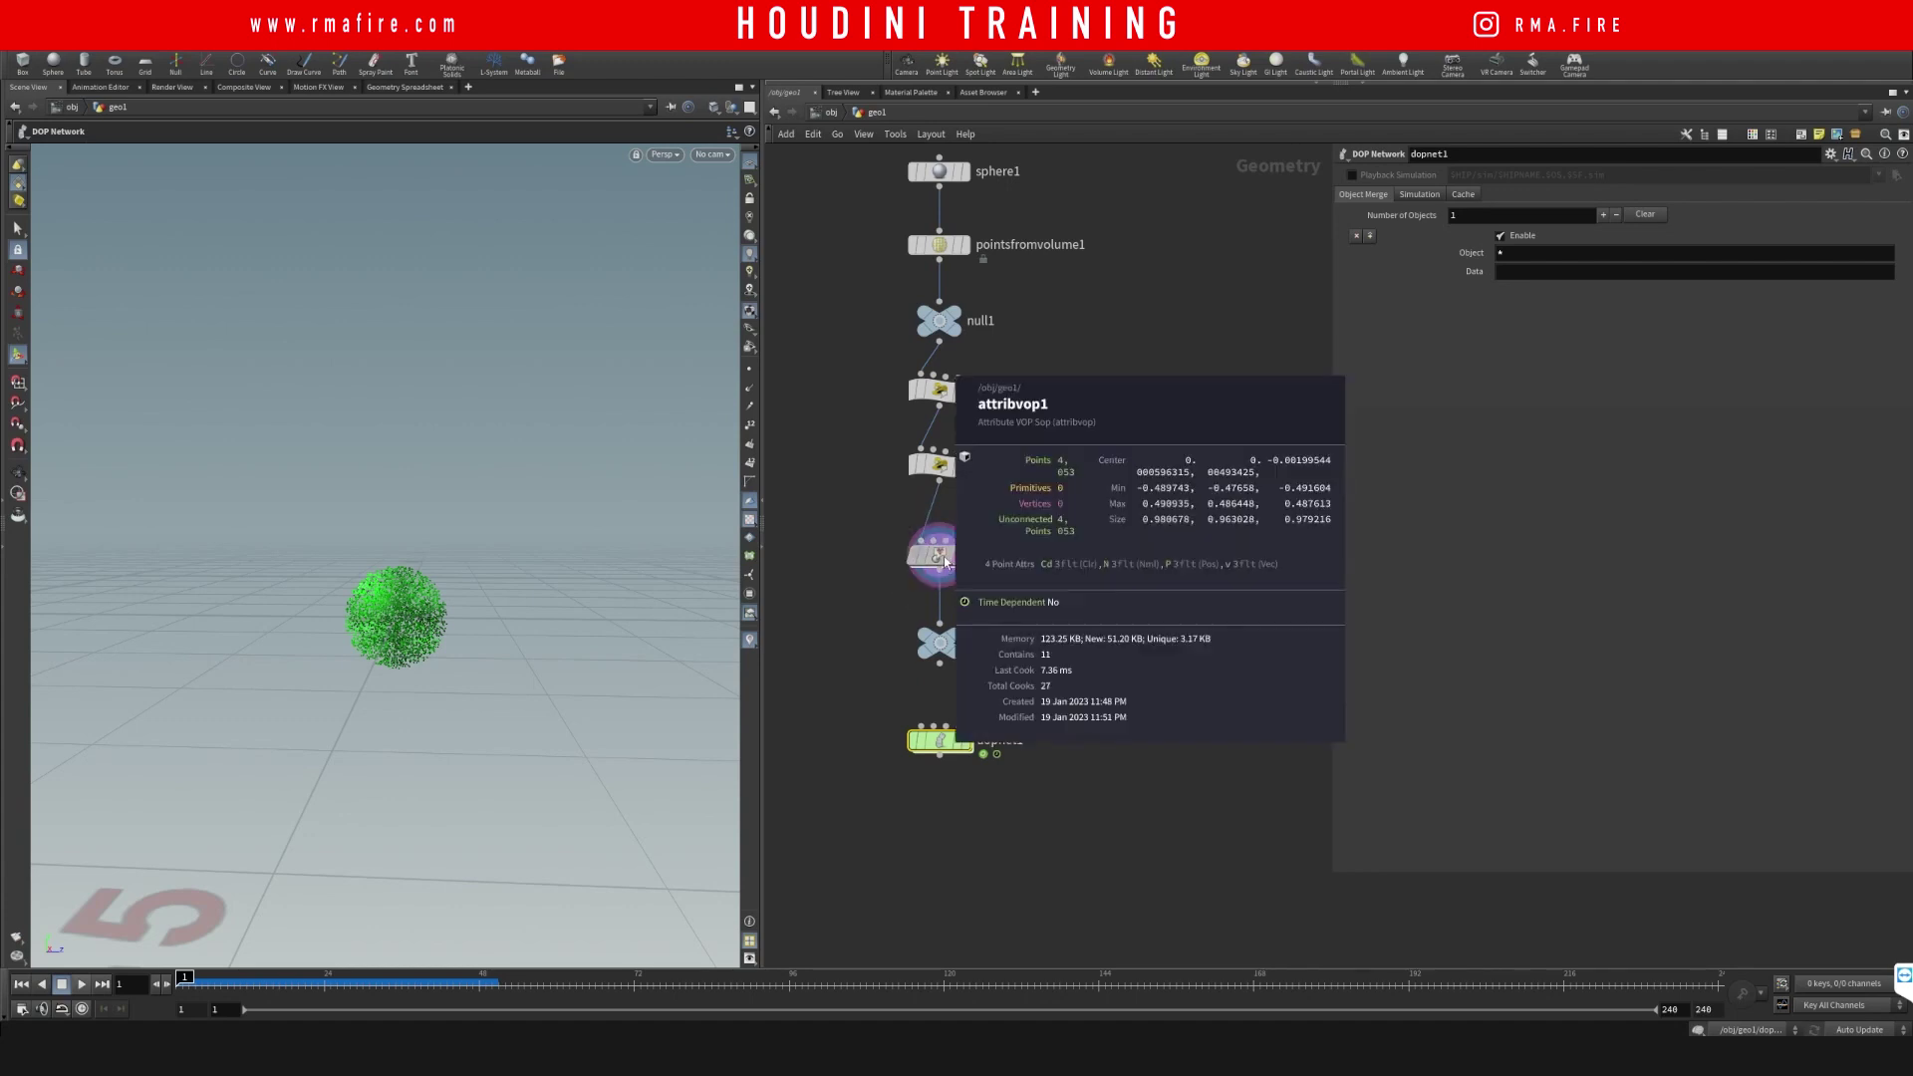
{"action": "double_click", "coordinate": [945, 561]}
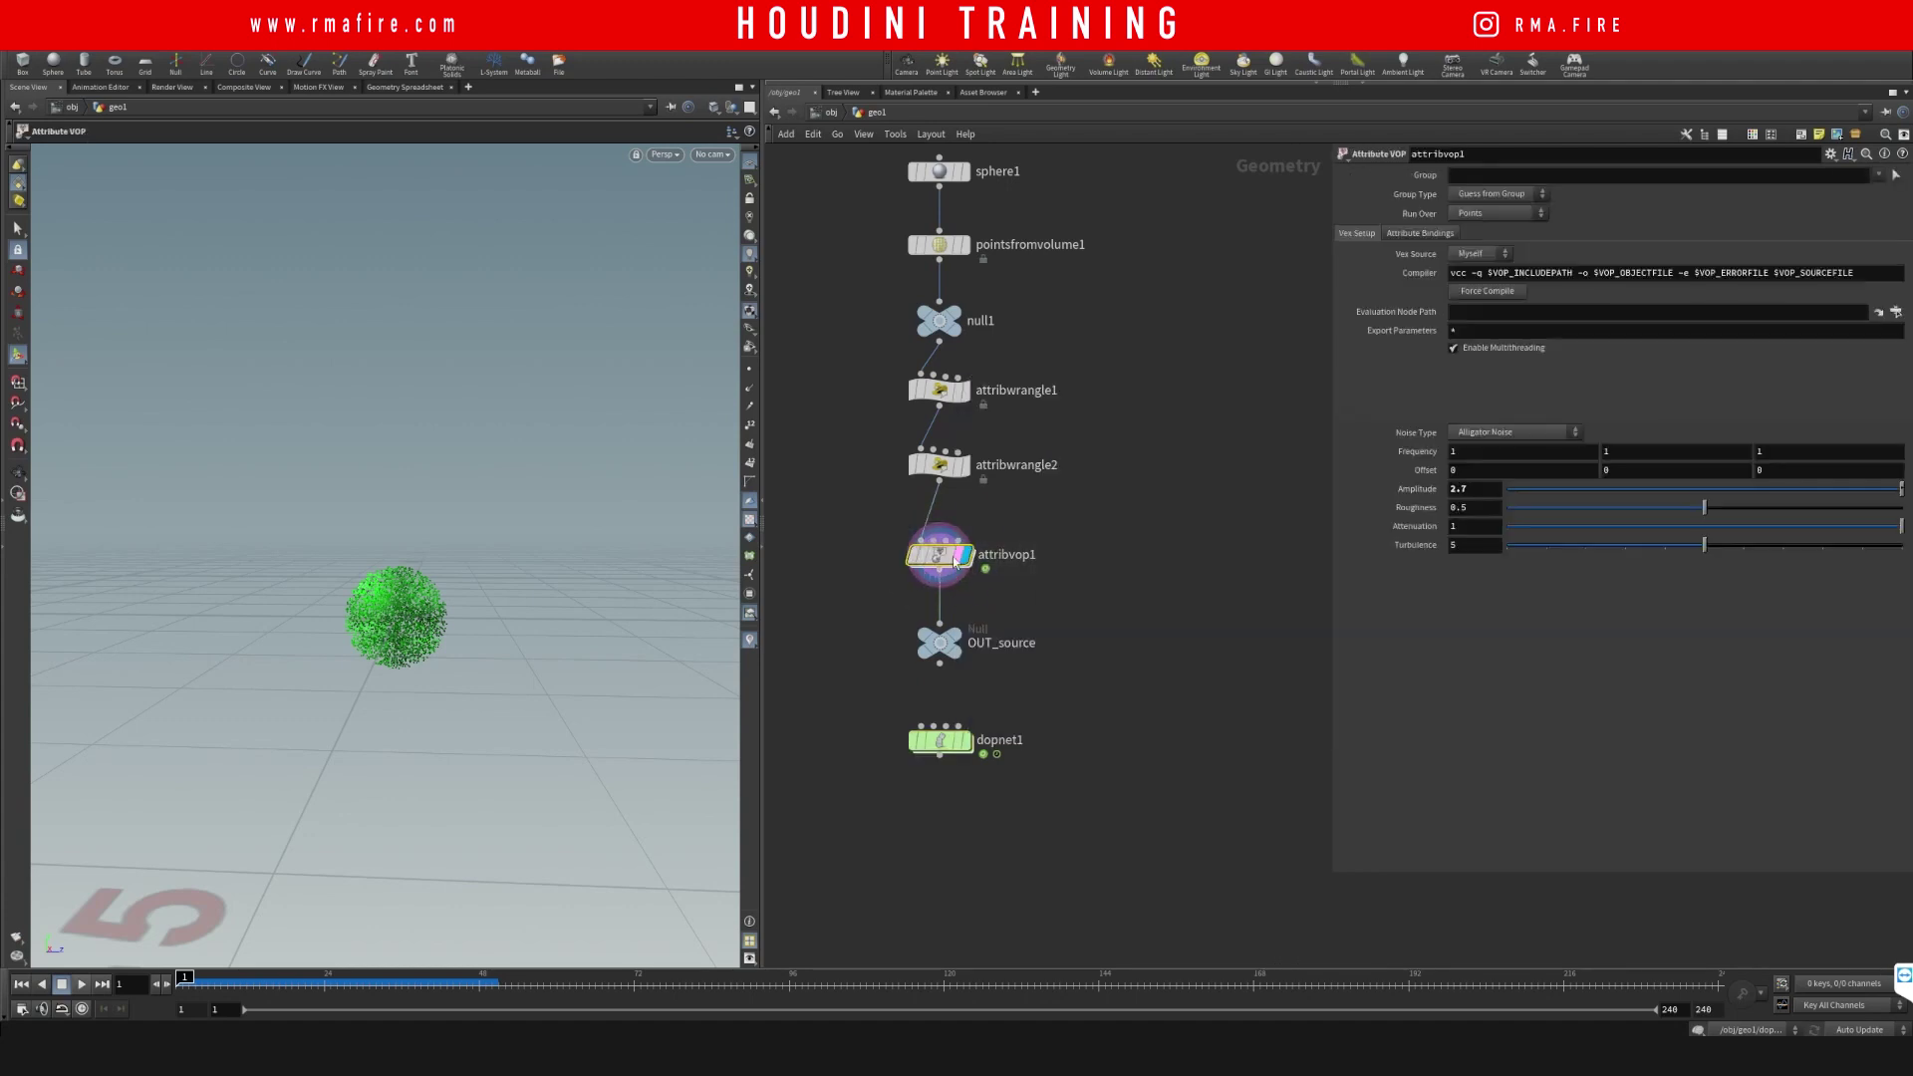
{"action": "middle_click_drag", "start_coordinate": [1146, 548], "coordinate": [1069, 543]}
{"action": "left_click_drag", "start_coordinate": [1018, 417], "coordinate": [1047, 453]}
{"action": "left_click", "coordinate": [846, 109]}
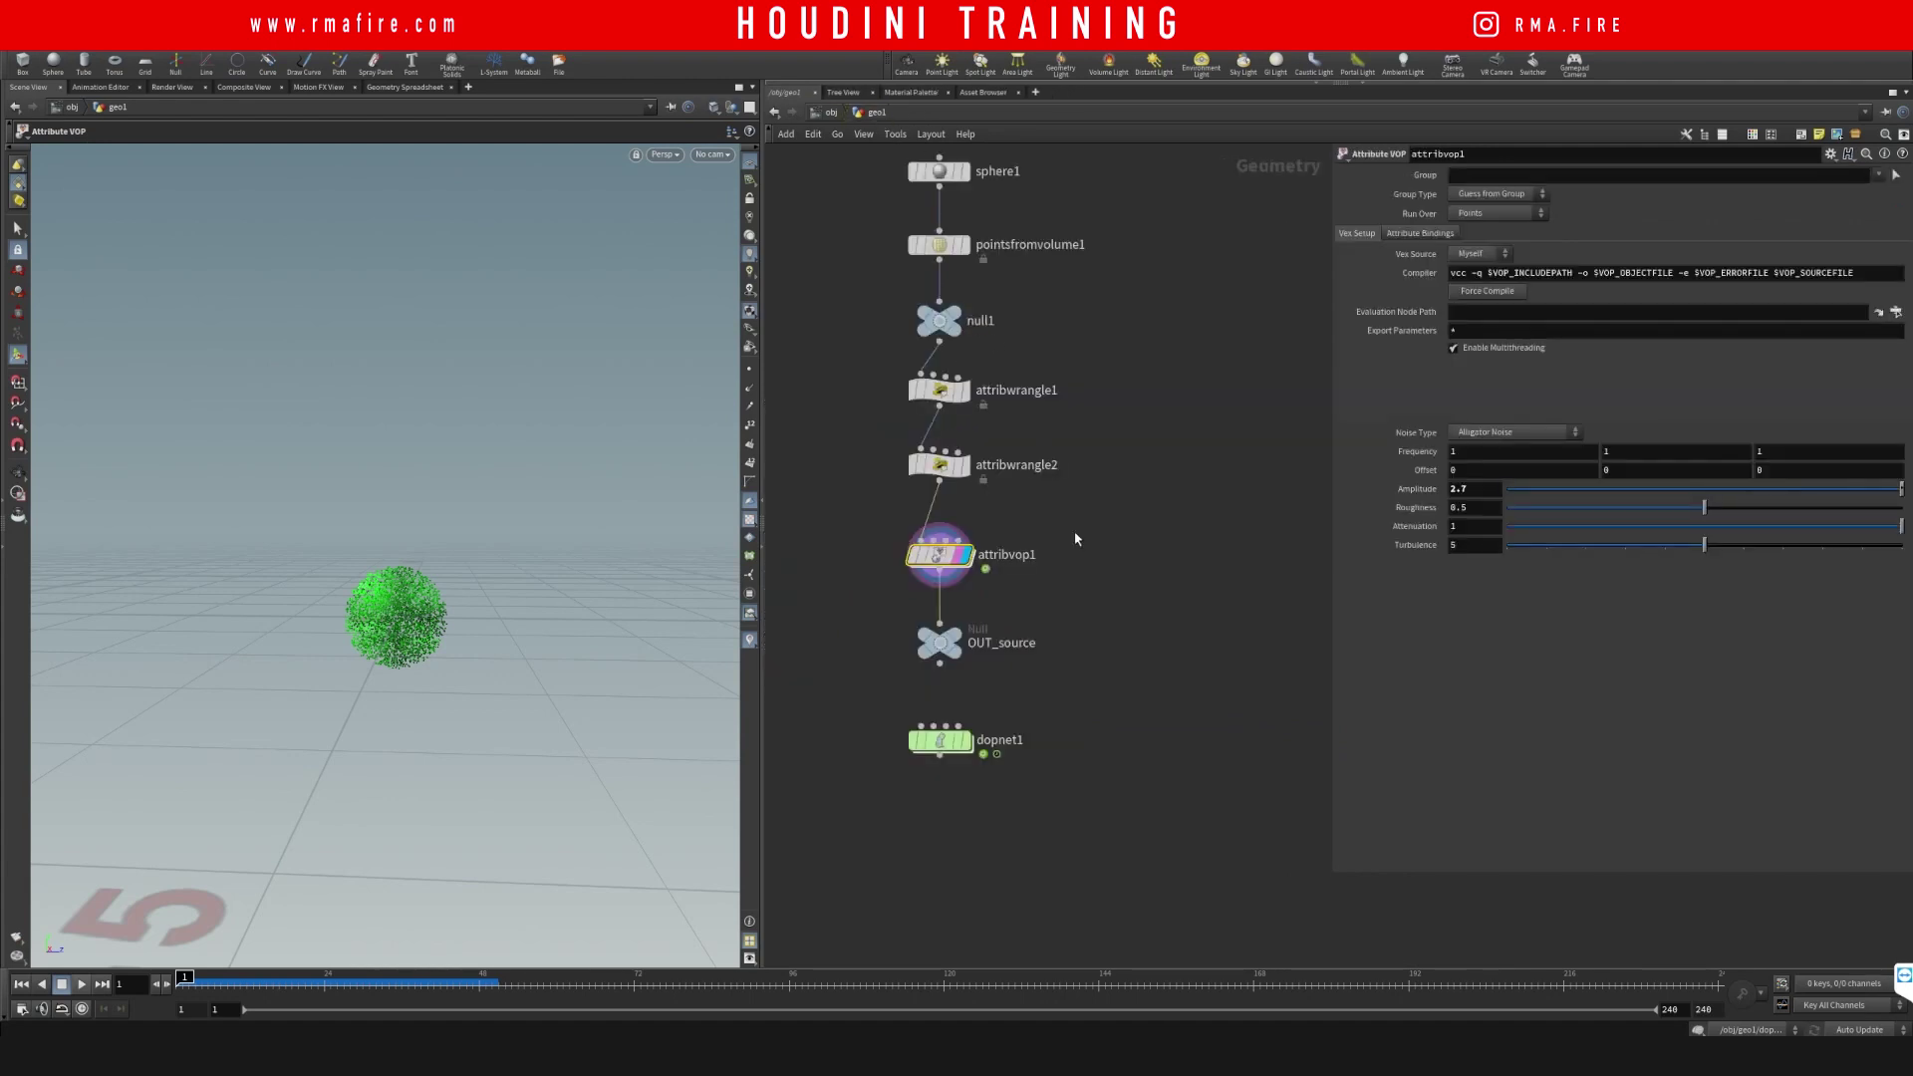
- Display the DOP Network in geo1, open it, and move the FLIP Object closer above the solver
{"action": "left_click", "coordinate": [947, 740]}
{"action": "mouse_move", "coordinate": [956, 570]}
{"action": "mouse_move", "coordinate": [947, 743]}
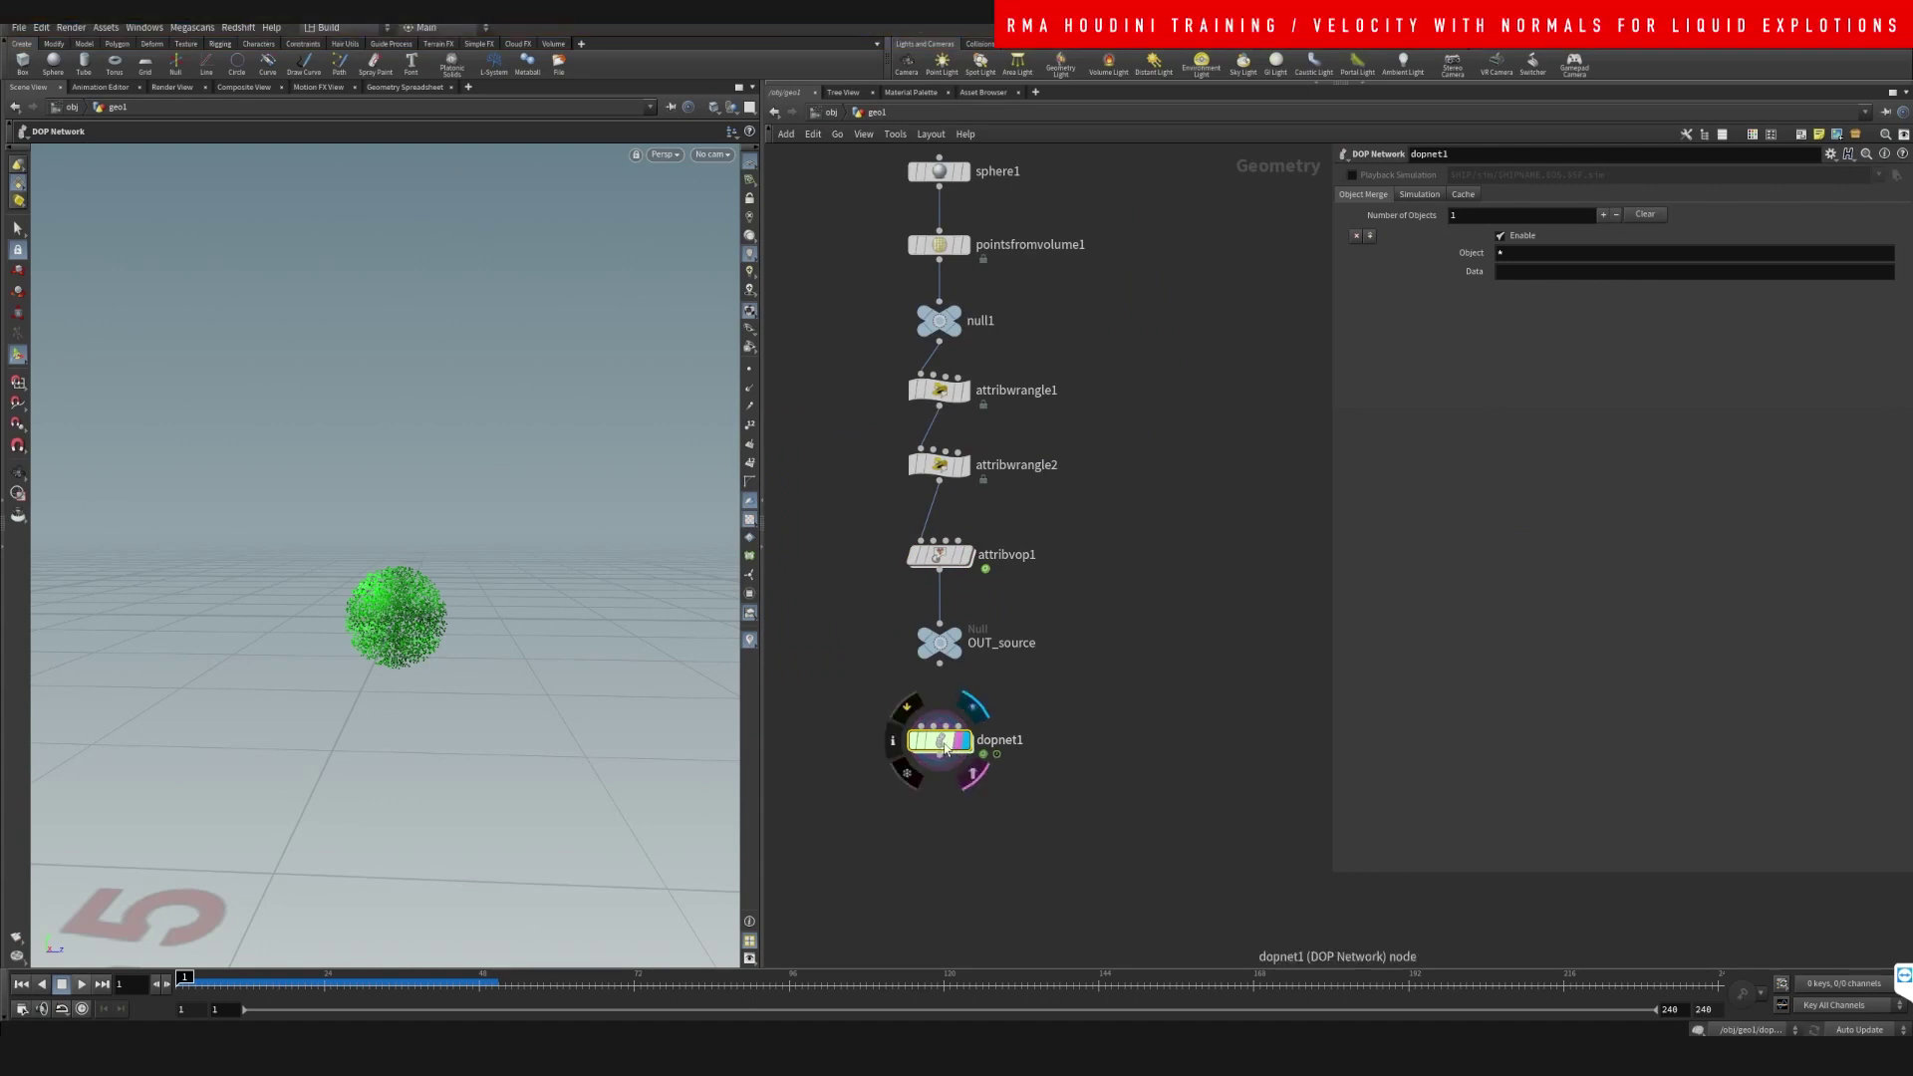
{"action": "double_click", "coordinate": [946, 743]}
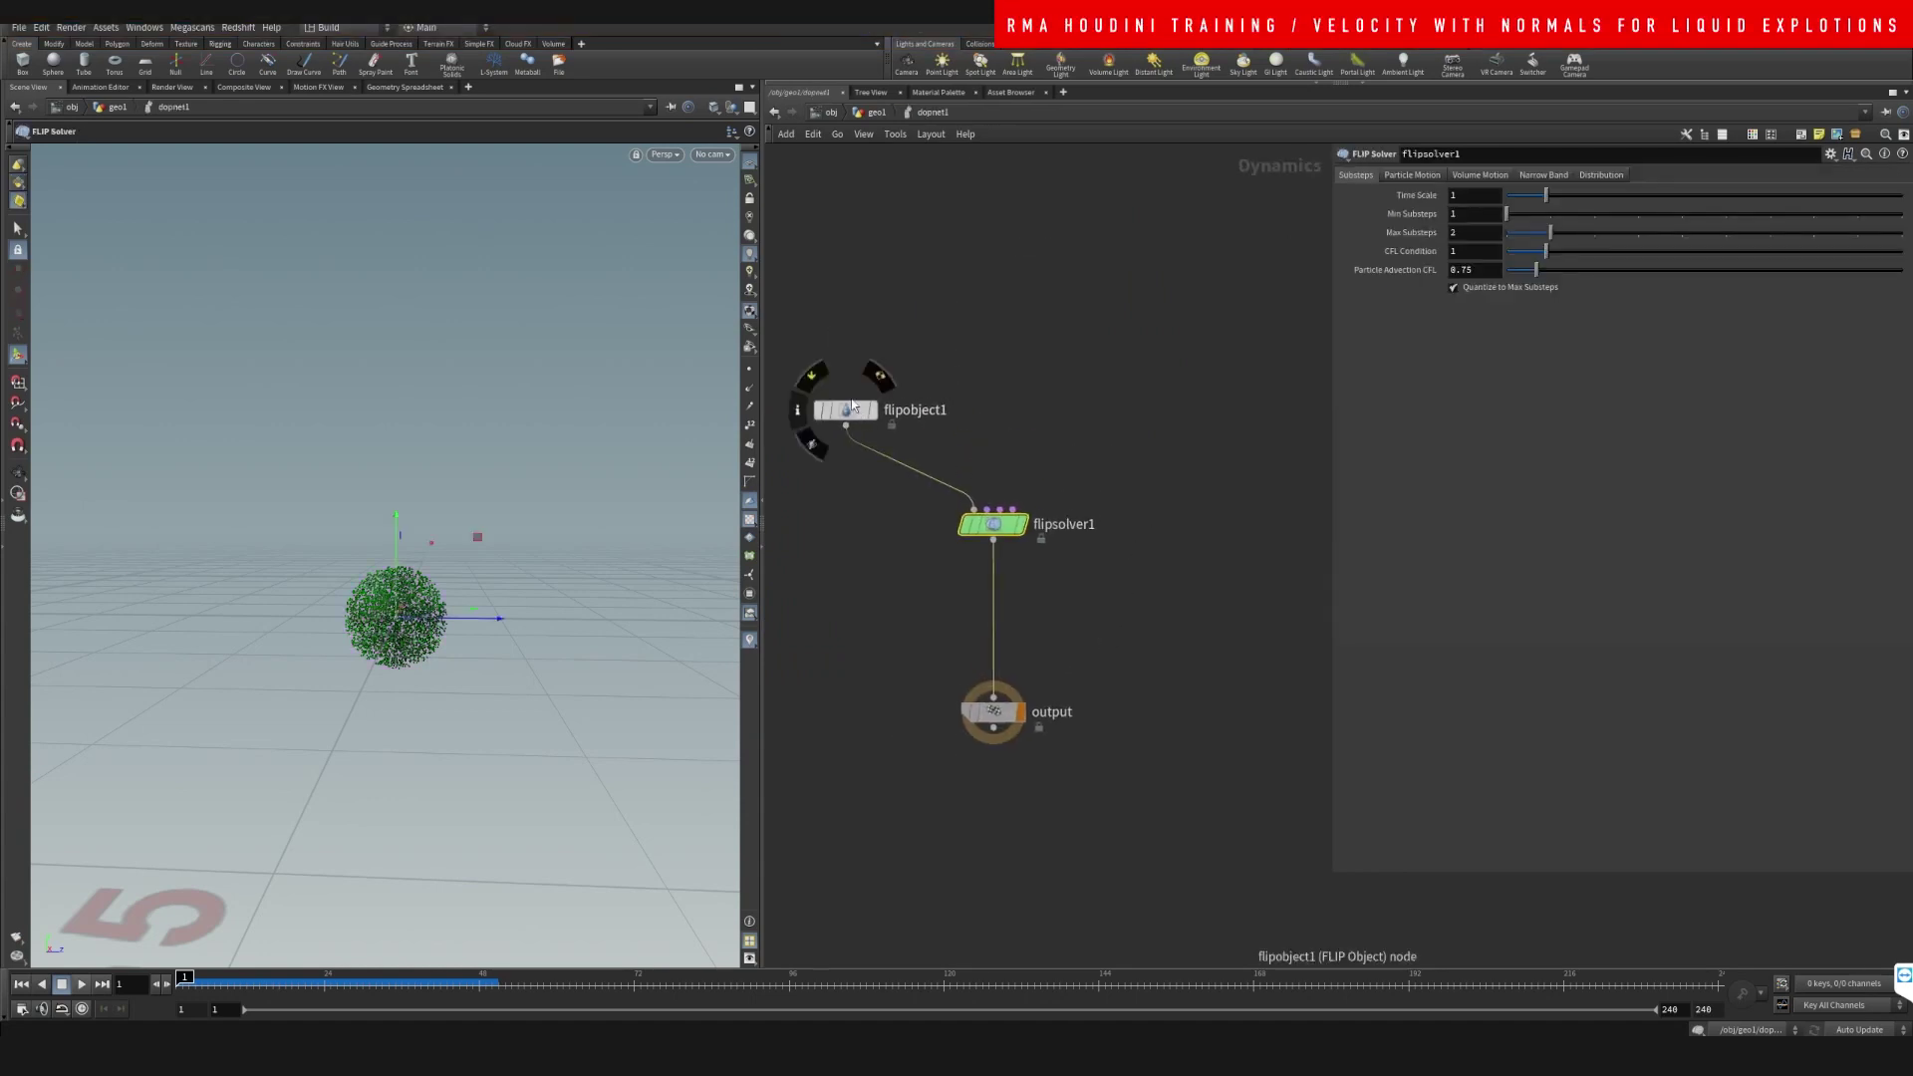
{"action": "left_click_drag", "start_coordinate": [846, 409], "coordinate": [899, 408]}
{"action": "left_click_drag", "start_coordinate": [184, 982], "coordinate": [120, 960]}
- Link the Points from Volume node's point separation to the FLIP Object's particle separation with a relative reference
{"action": "left_click", "coordinate": [900, 408]}
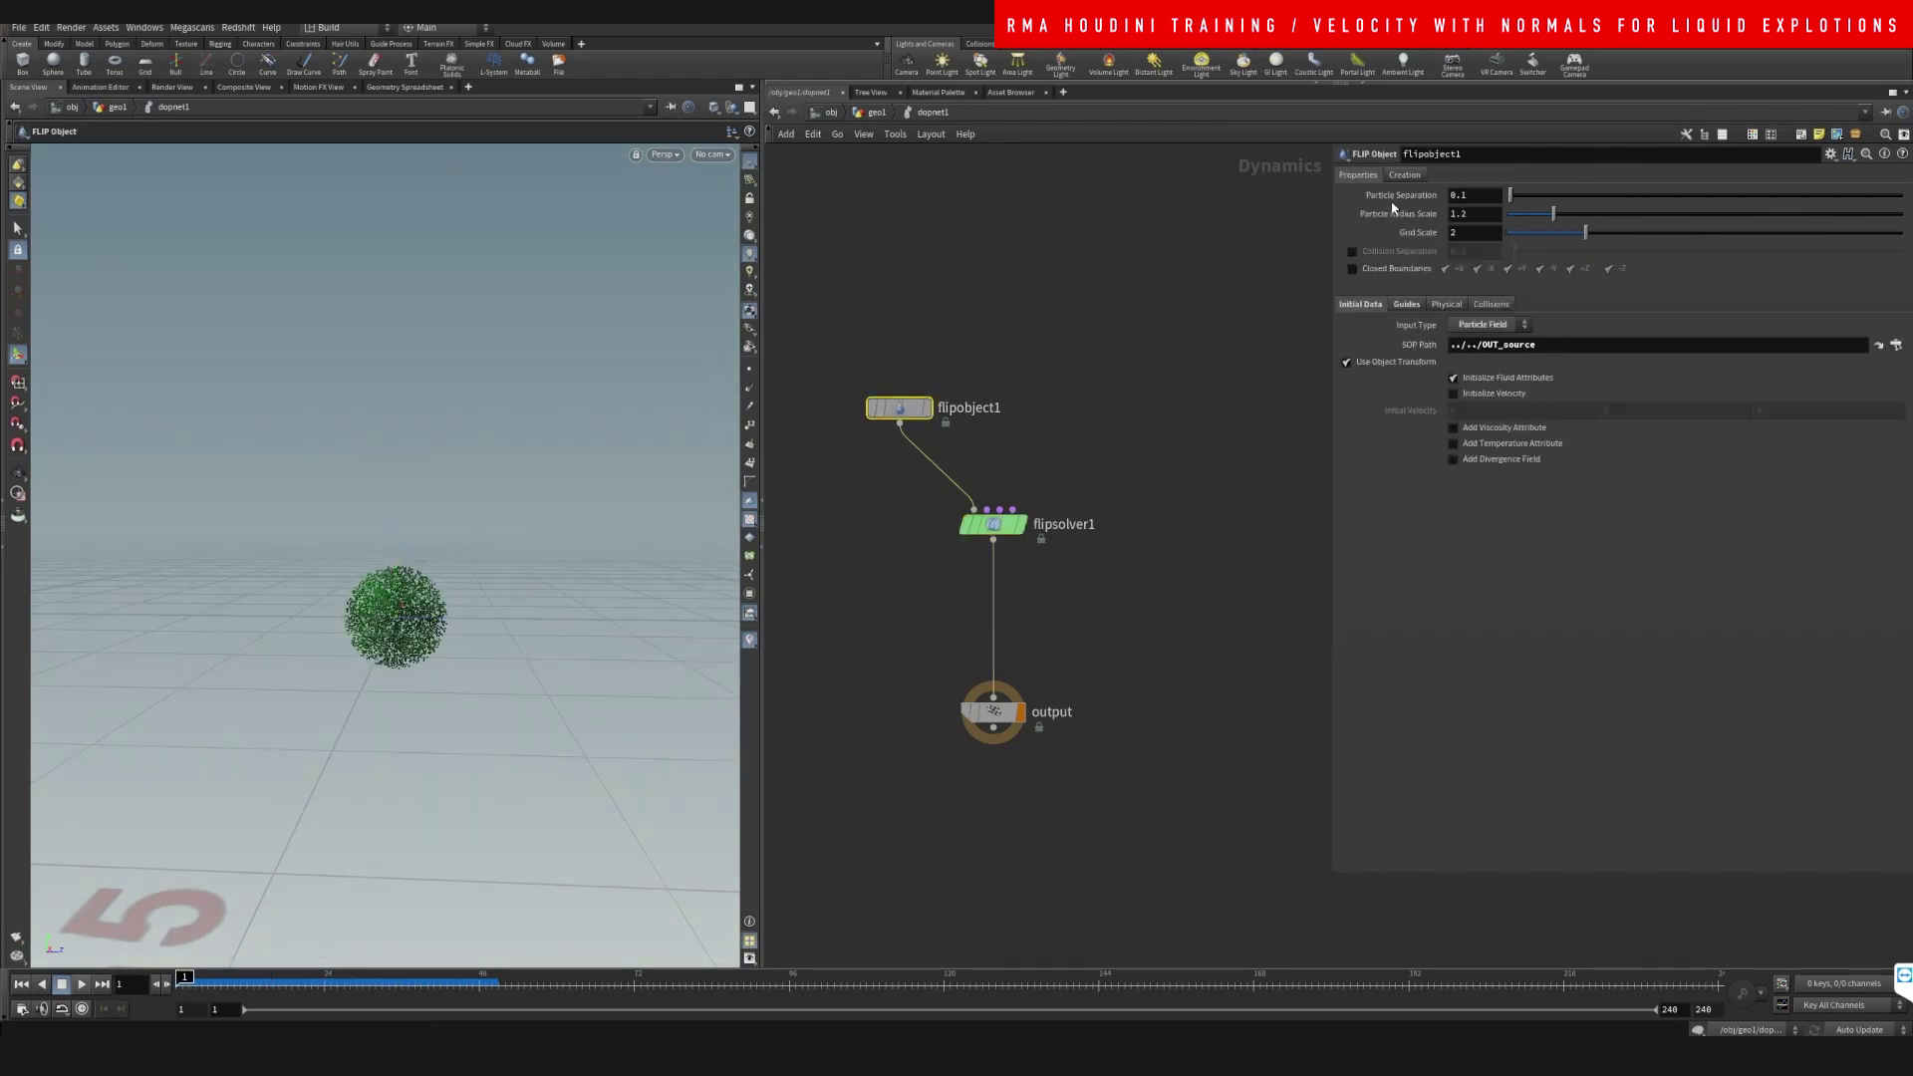
{"action": "right_click", "coordinate": [1395, 197]}
{"action": "left_click", "coordinate": [1425, 292]}
{"action": "left_click", "coordinate": [863, 114]}
{"action": "left_click", "coordinate": [1024, 247]}
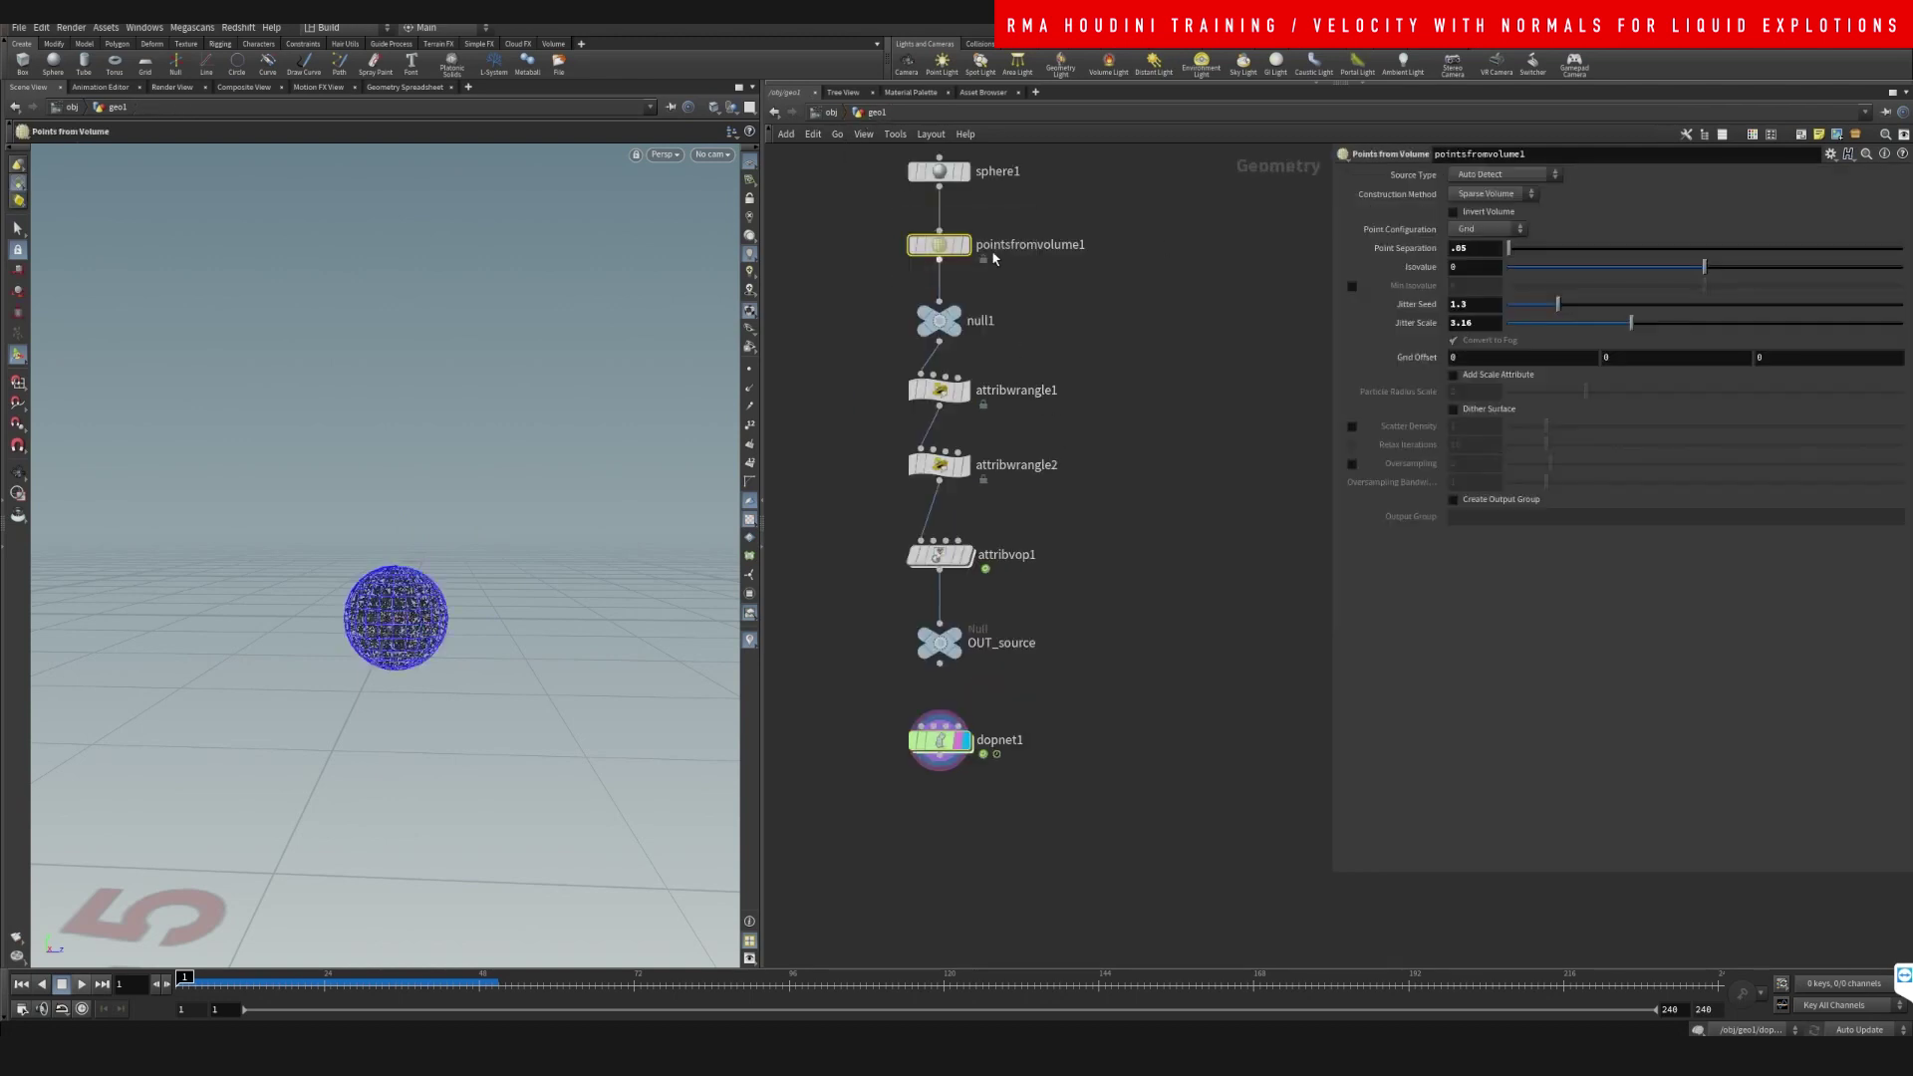
{"action": "right_click", "coordinate": [1418, 256]}
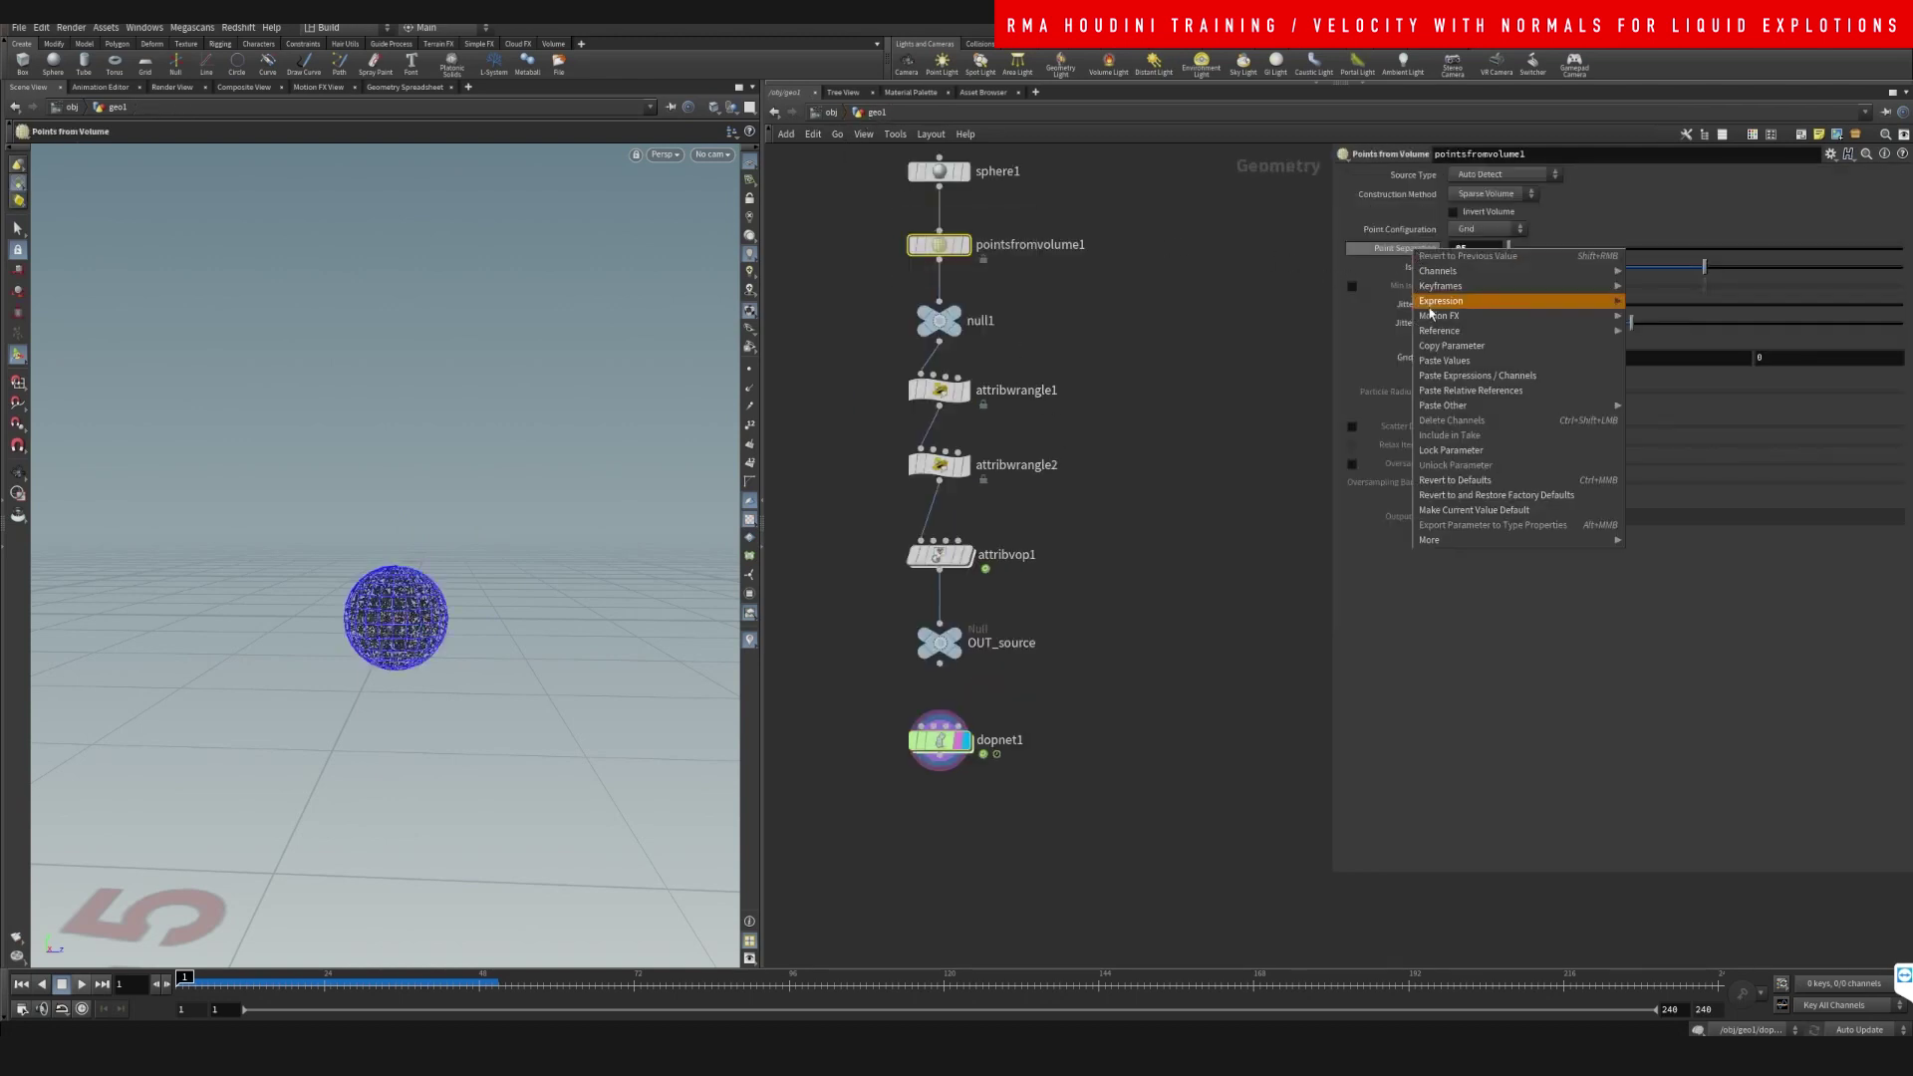
{"action": "left_click", "coordinate": [1490, 397]}
- Reopen the DOP Network and set the FLIP Object's particle separation to .010
{"action": "middle_click_drag", "start_coordinate": [1133, 608], "coordinate": [1133, 547]}
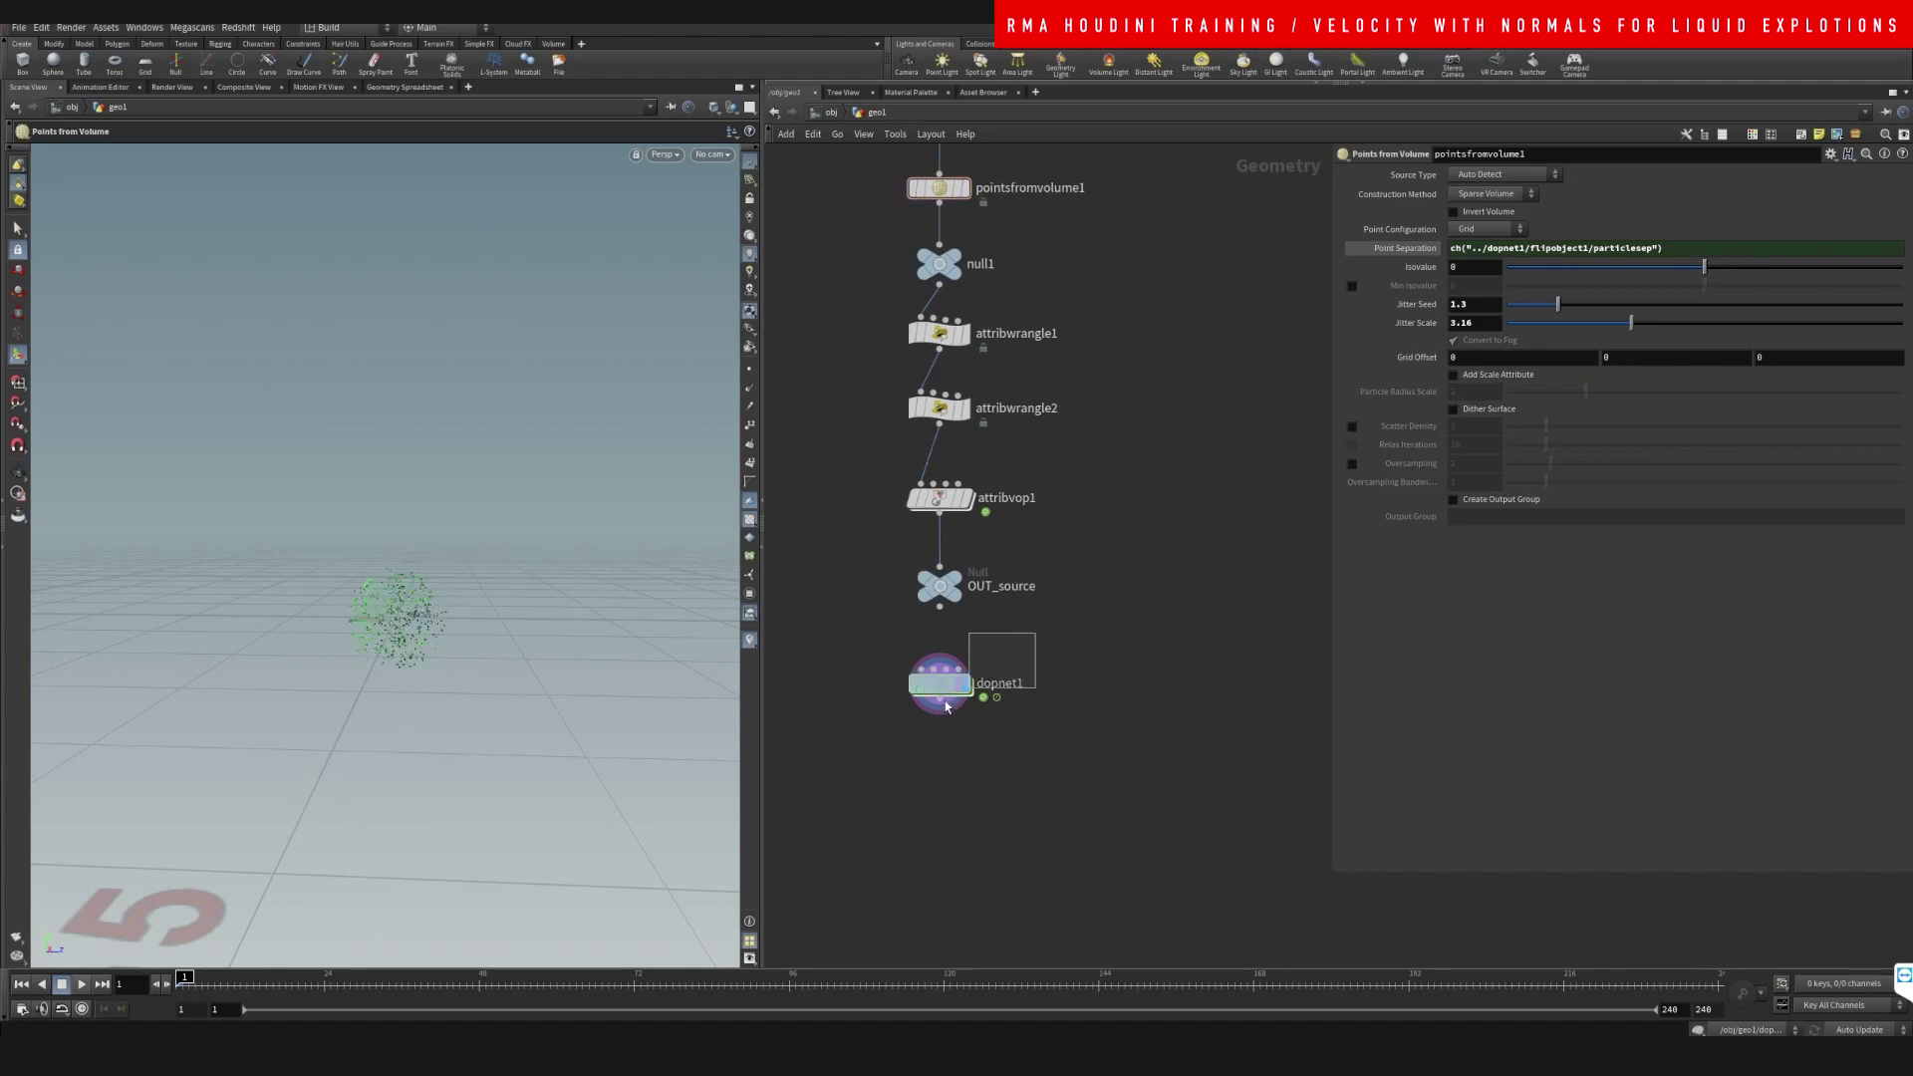
{"action": "left_click", "coordinate": [942, 685]}
{"action": "double_click", "coordinate": [941, 686]}
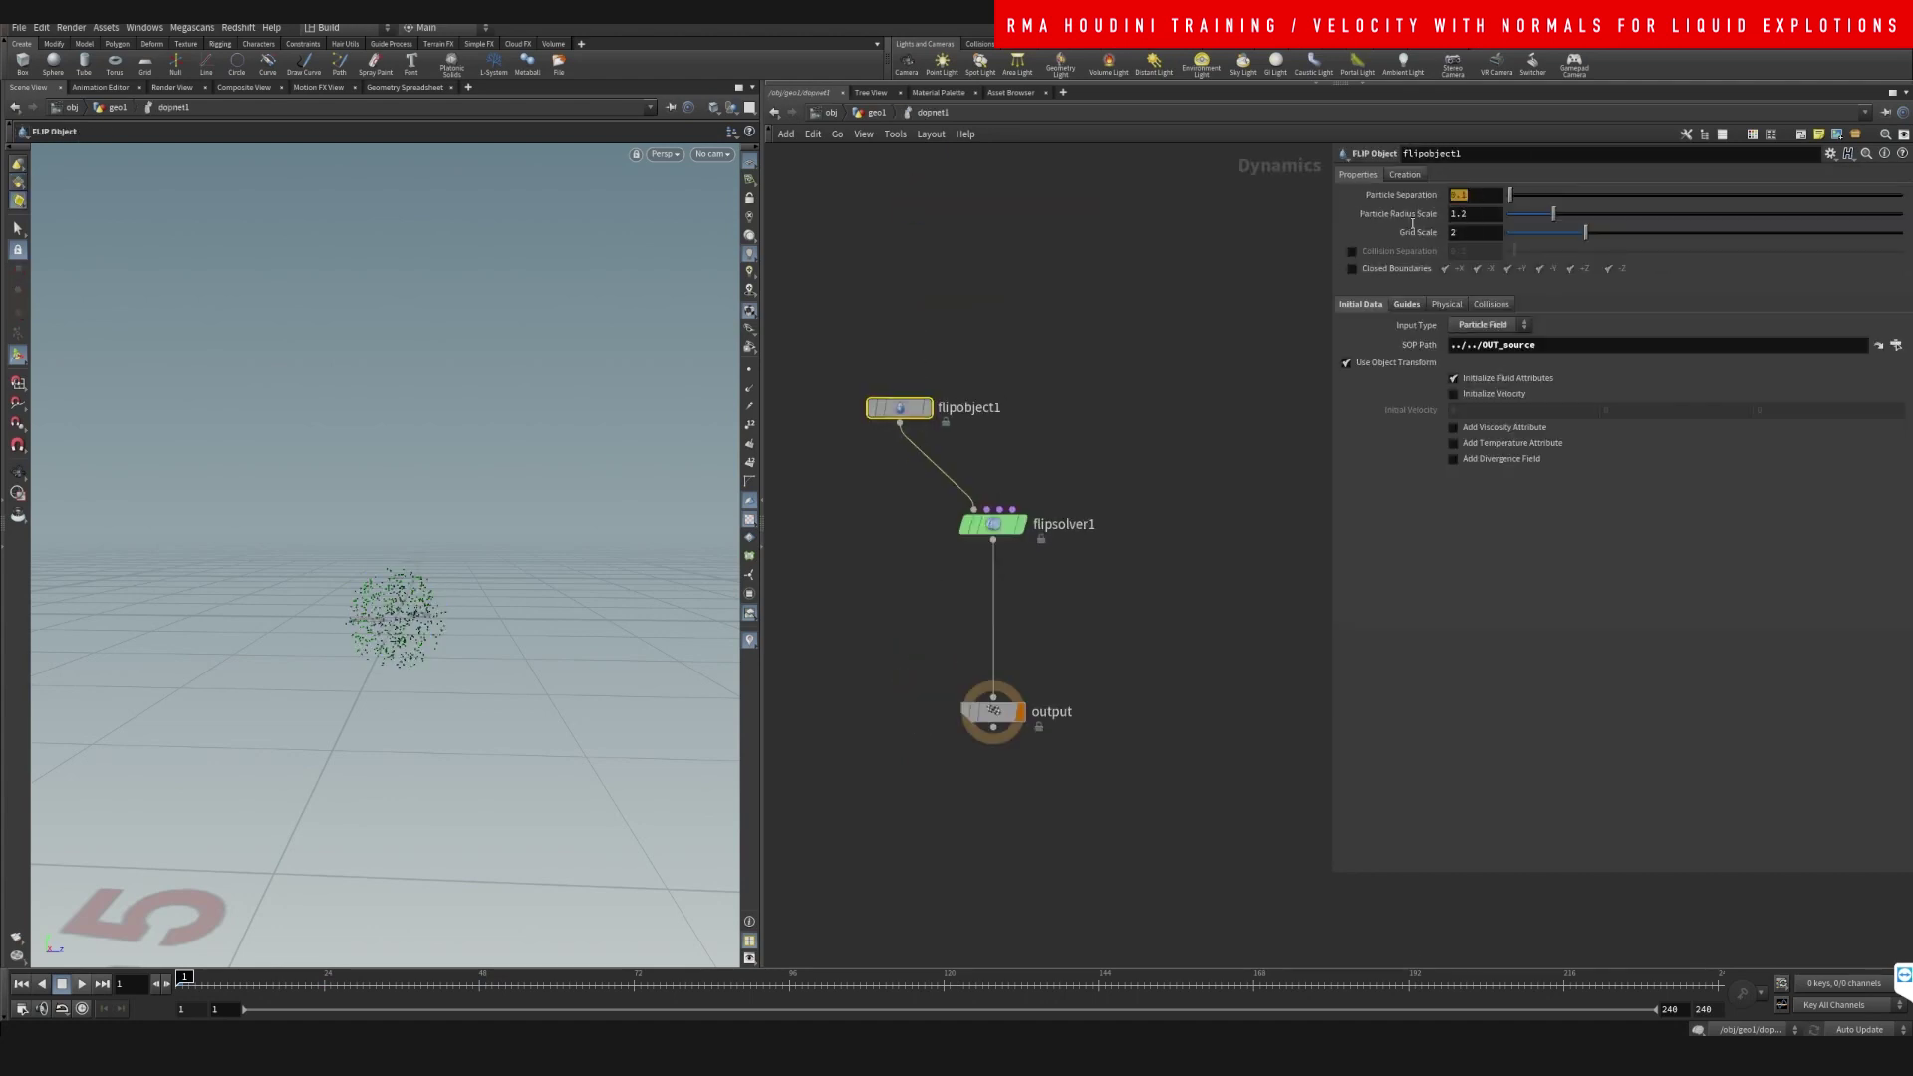
{"action": "type", "text": ".010"}
{"action": "key", "text": "Return"}
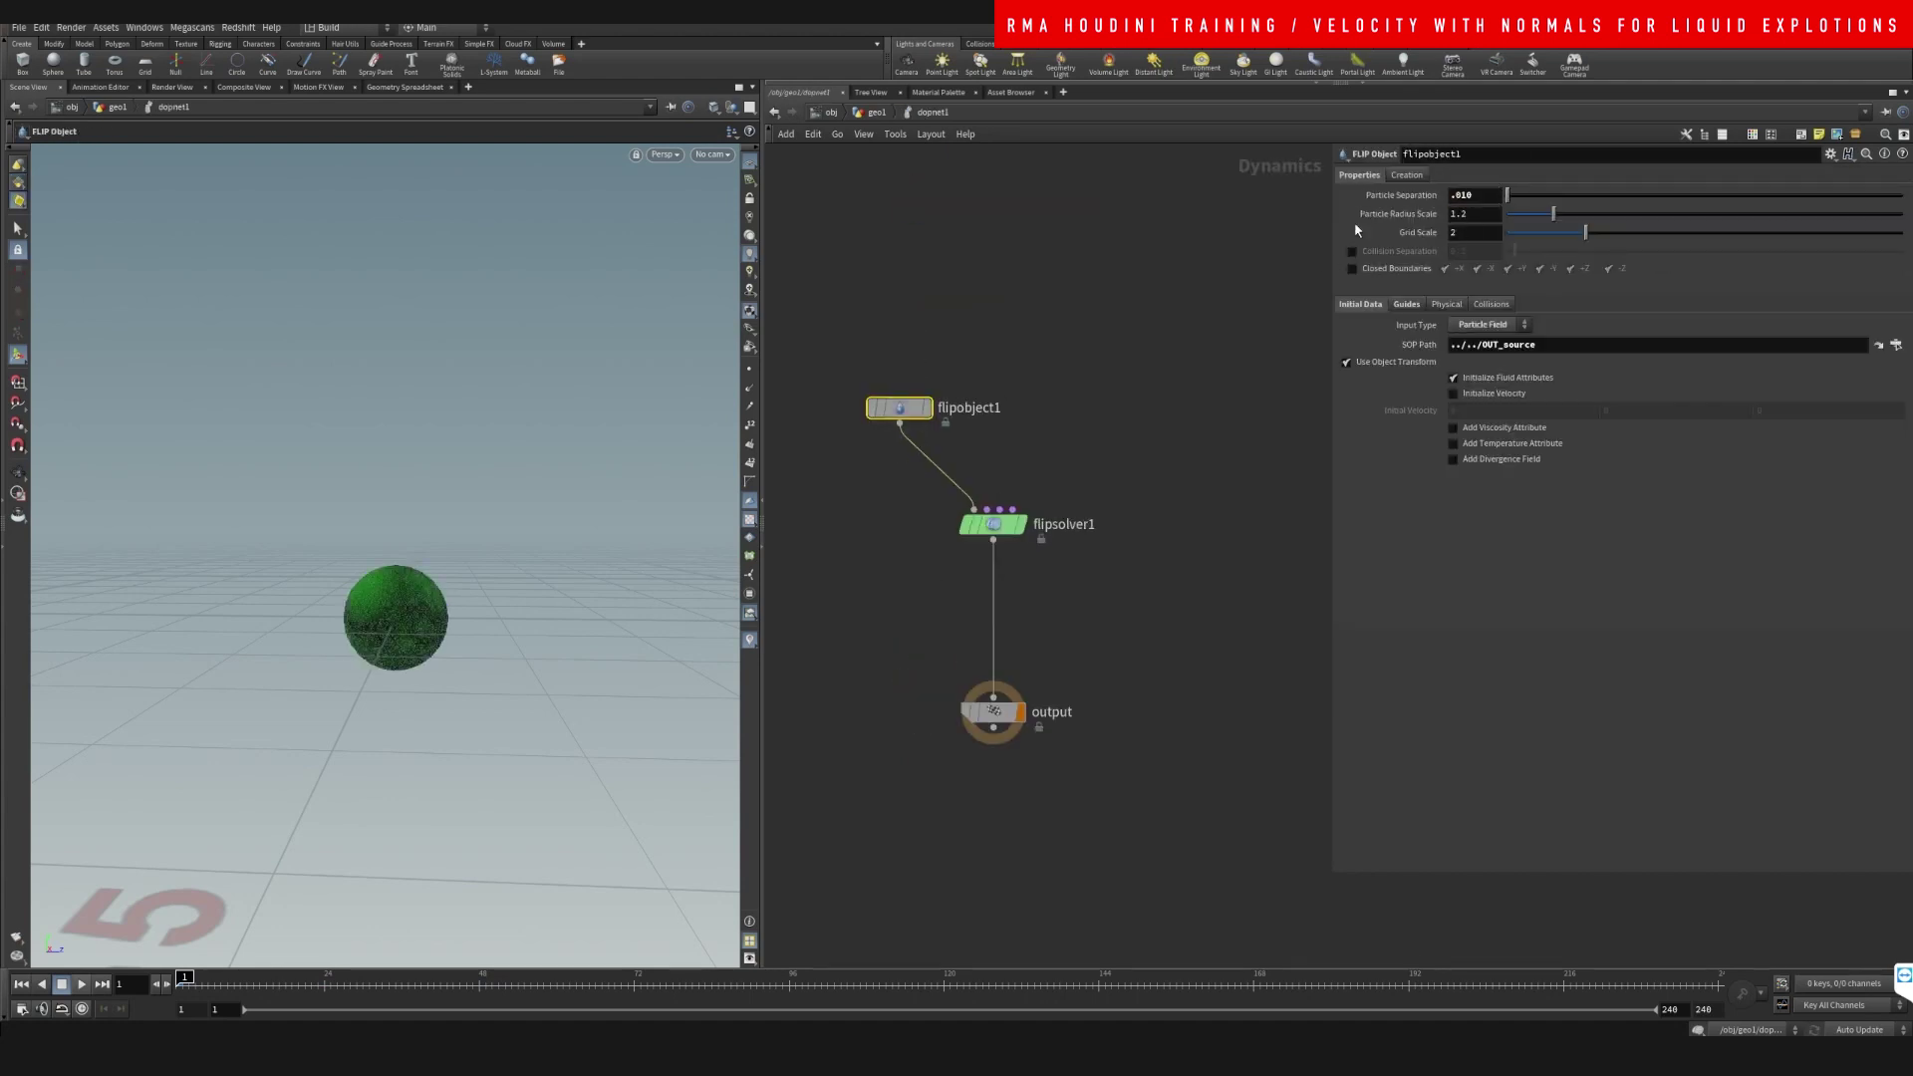
{"action": "left_click", "coordinate": [1202, 420]}
{"action": "middle_click_drag", "start_coordinate": [863, 650], "coordinate": [873, 588]}
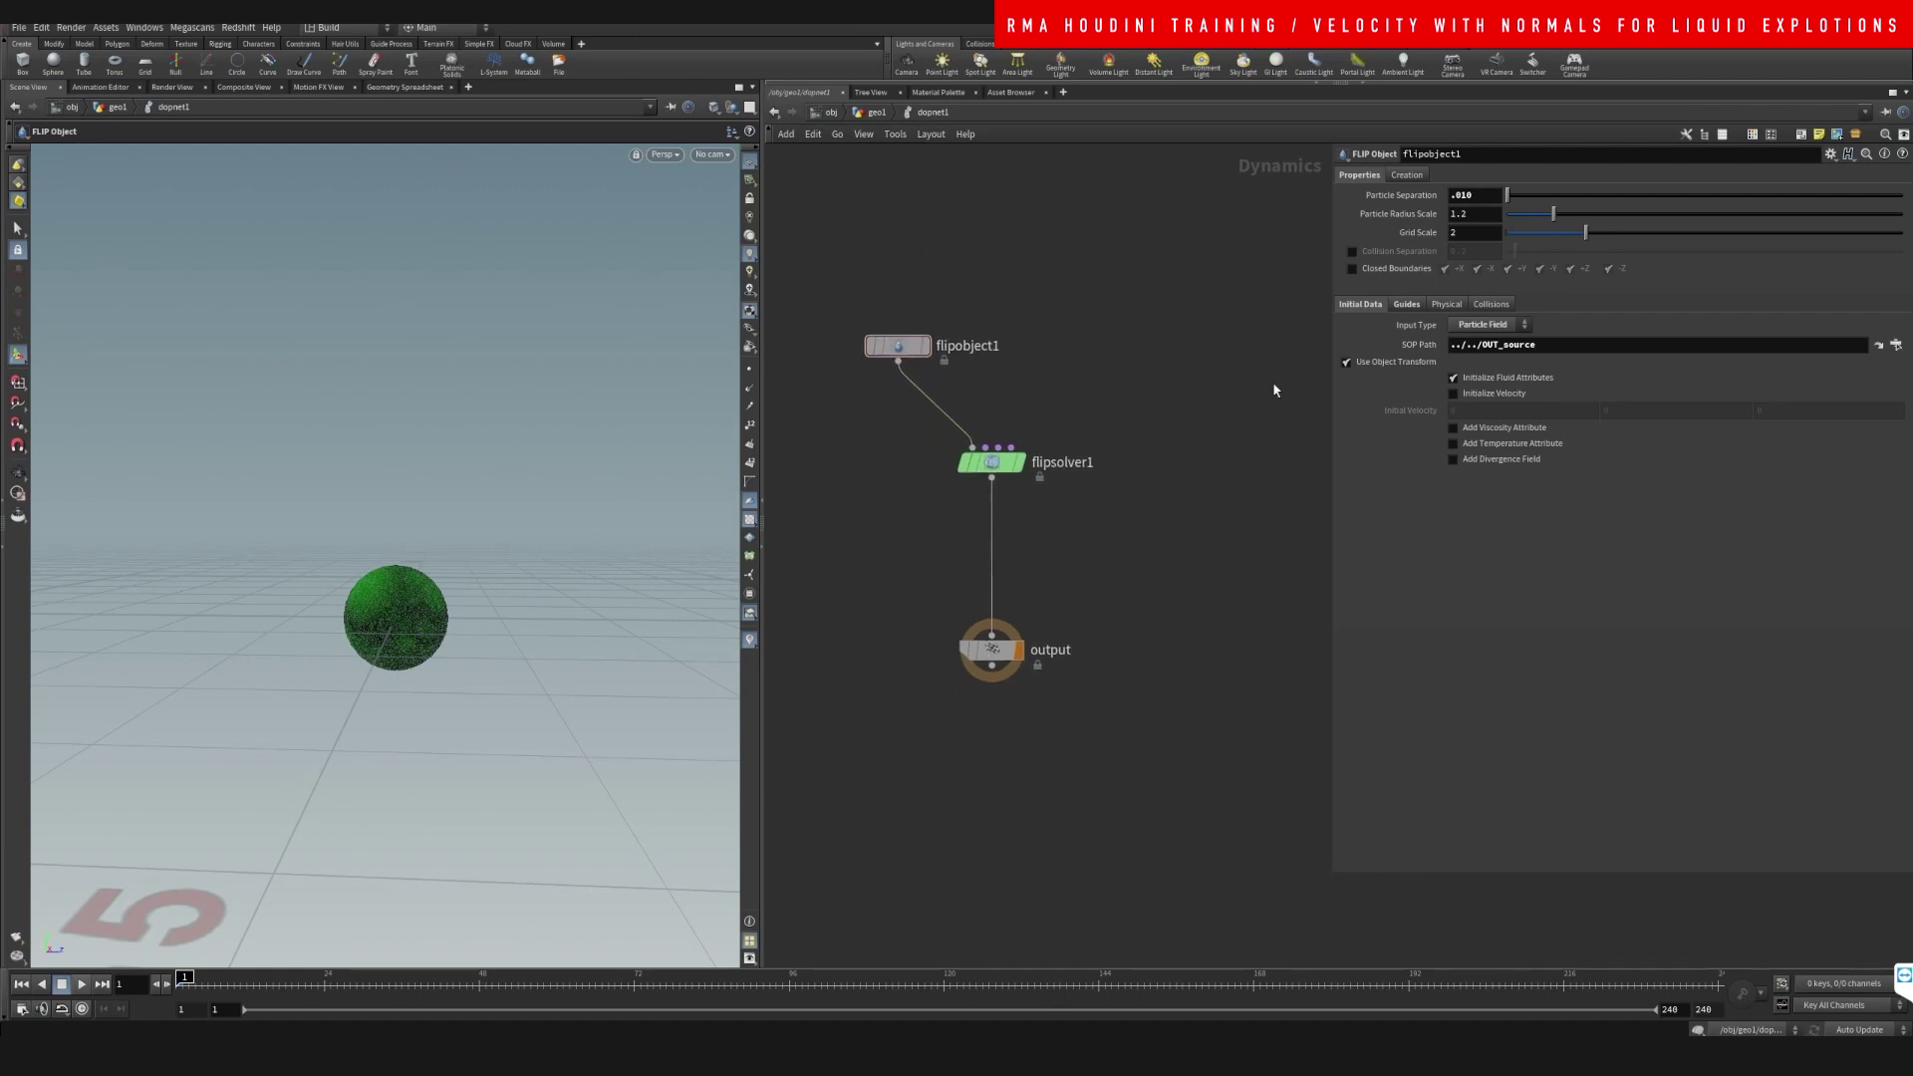
- Open the Attribute VOP in geo1 and add a Constant node below the Multiply node
{"action": "left_click", "coordinate": [876, 113]}
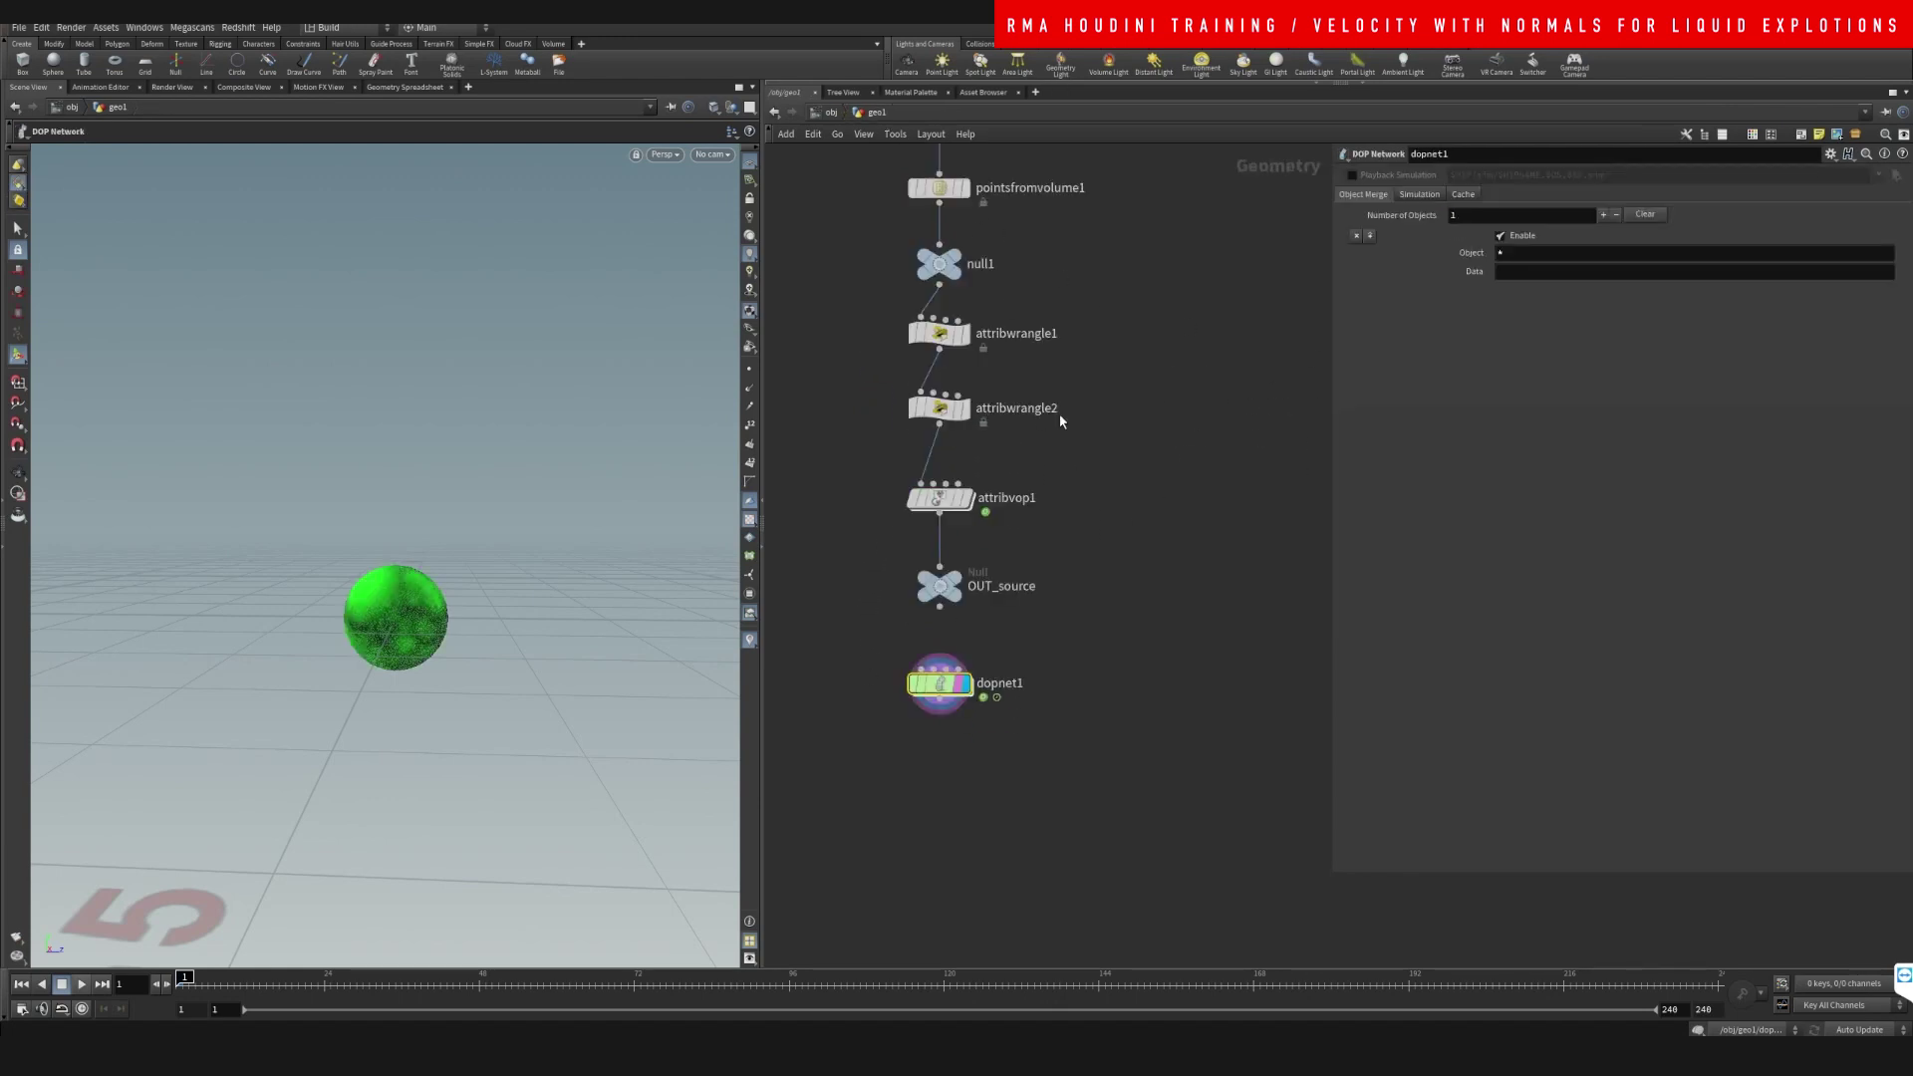
{"action": "left_click", "coordinate": [939, 499]}
{"action": "double_click", "coordinate": [939, 501]}
{"action": "middle_click_drag", "start_coordinate": [1057, 576], "coordinate": [931, 503]}
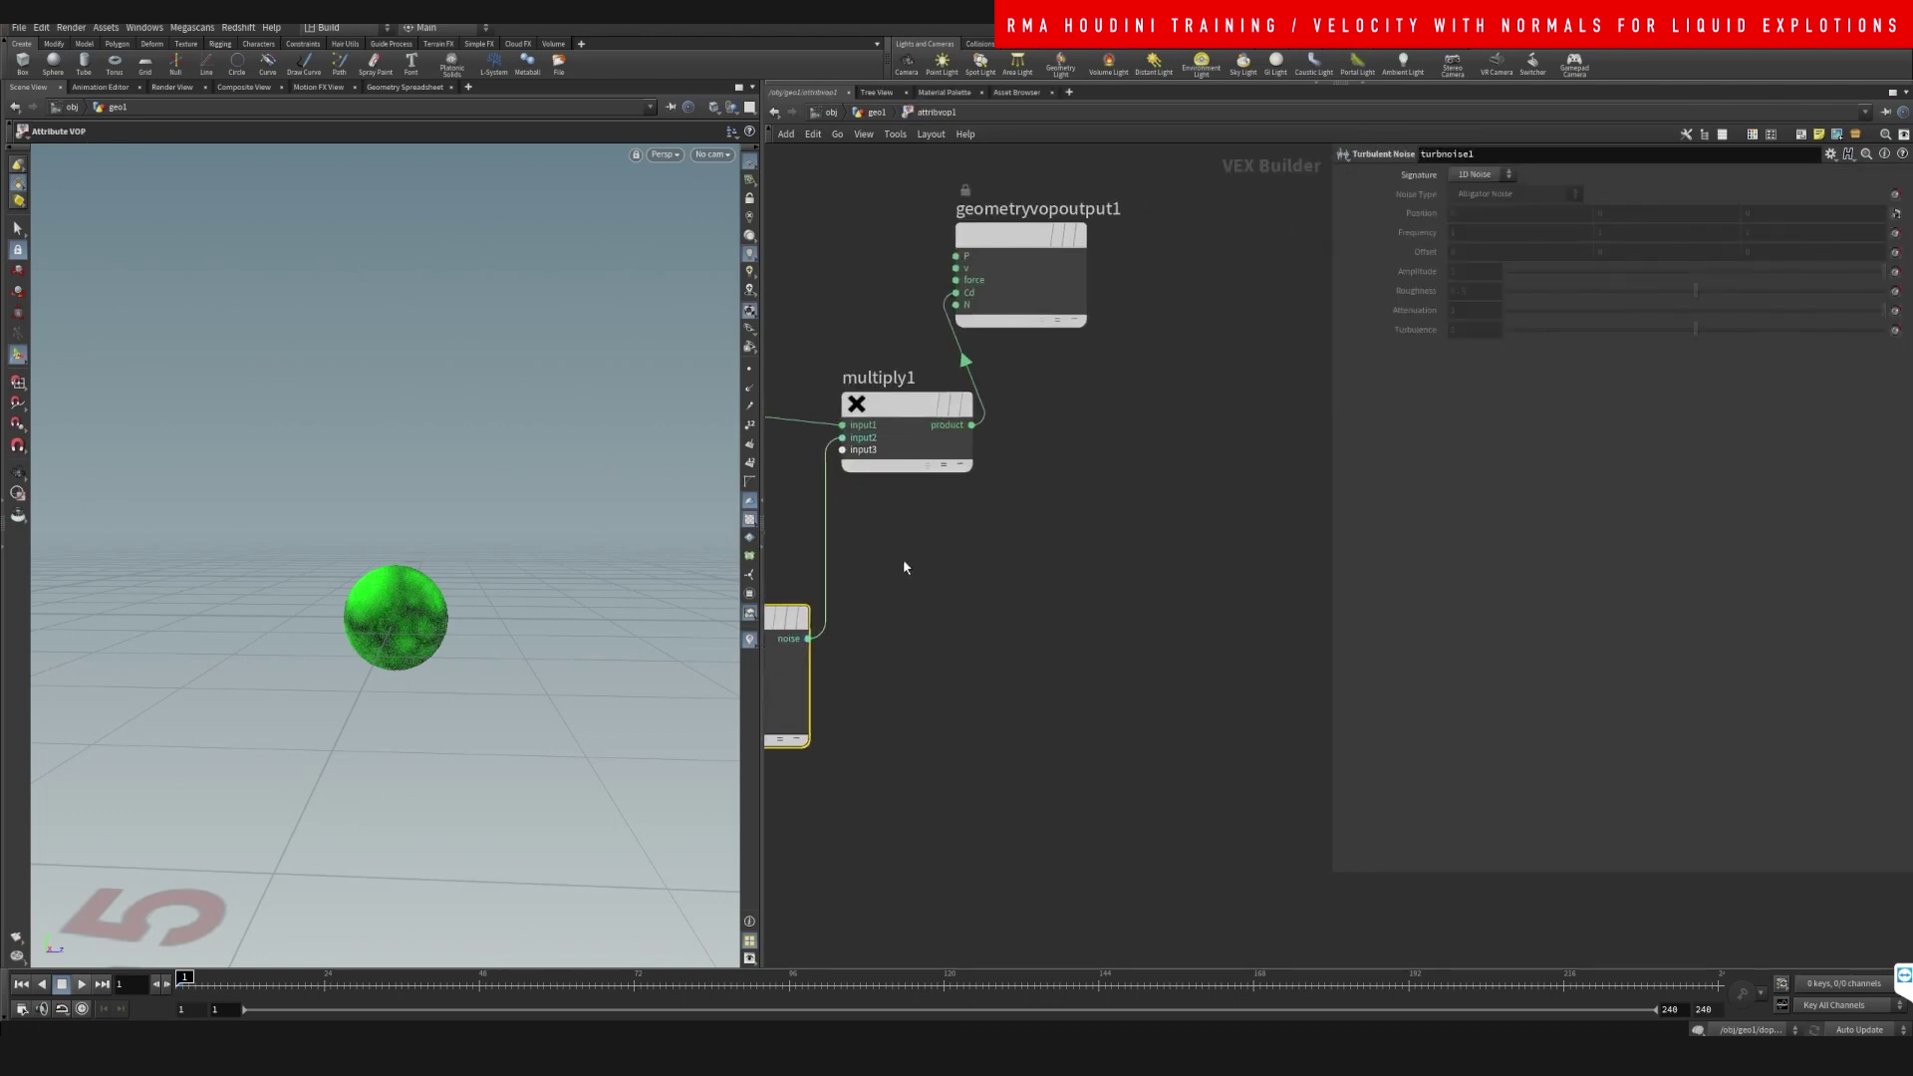
{"action": "scroll", "coordinate": [1081, 508], "scroll_direction": "down", "scroll_amount": 4}
{"action": "key", "text": "Tab"}
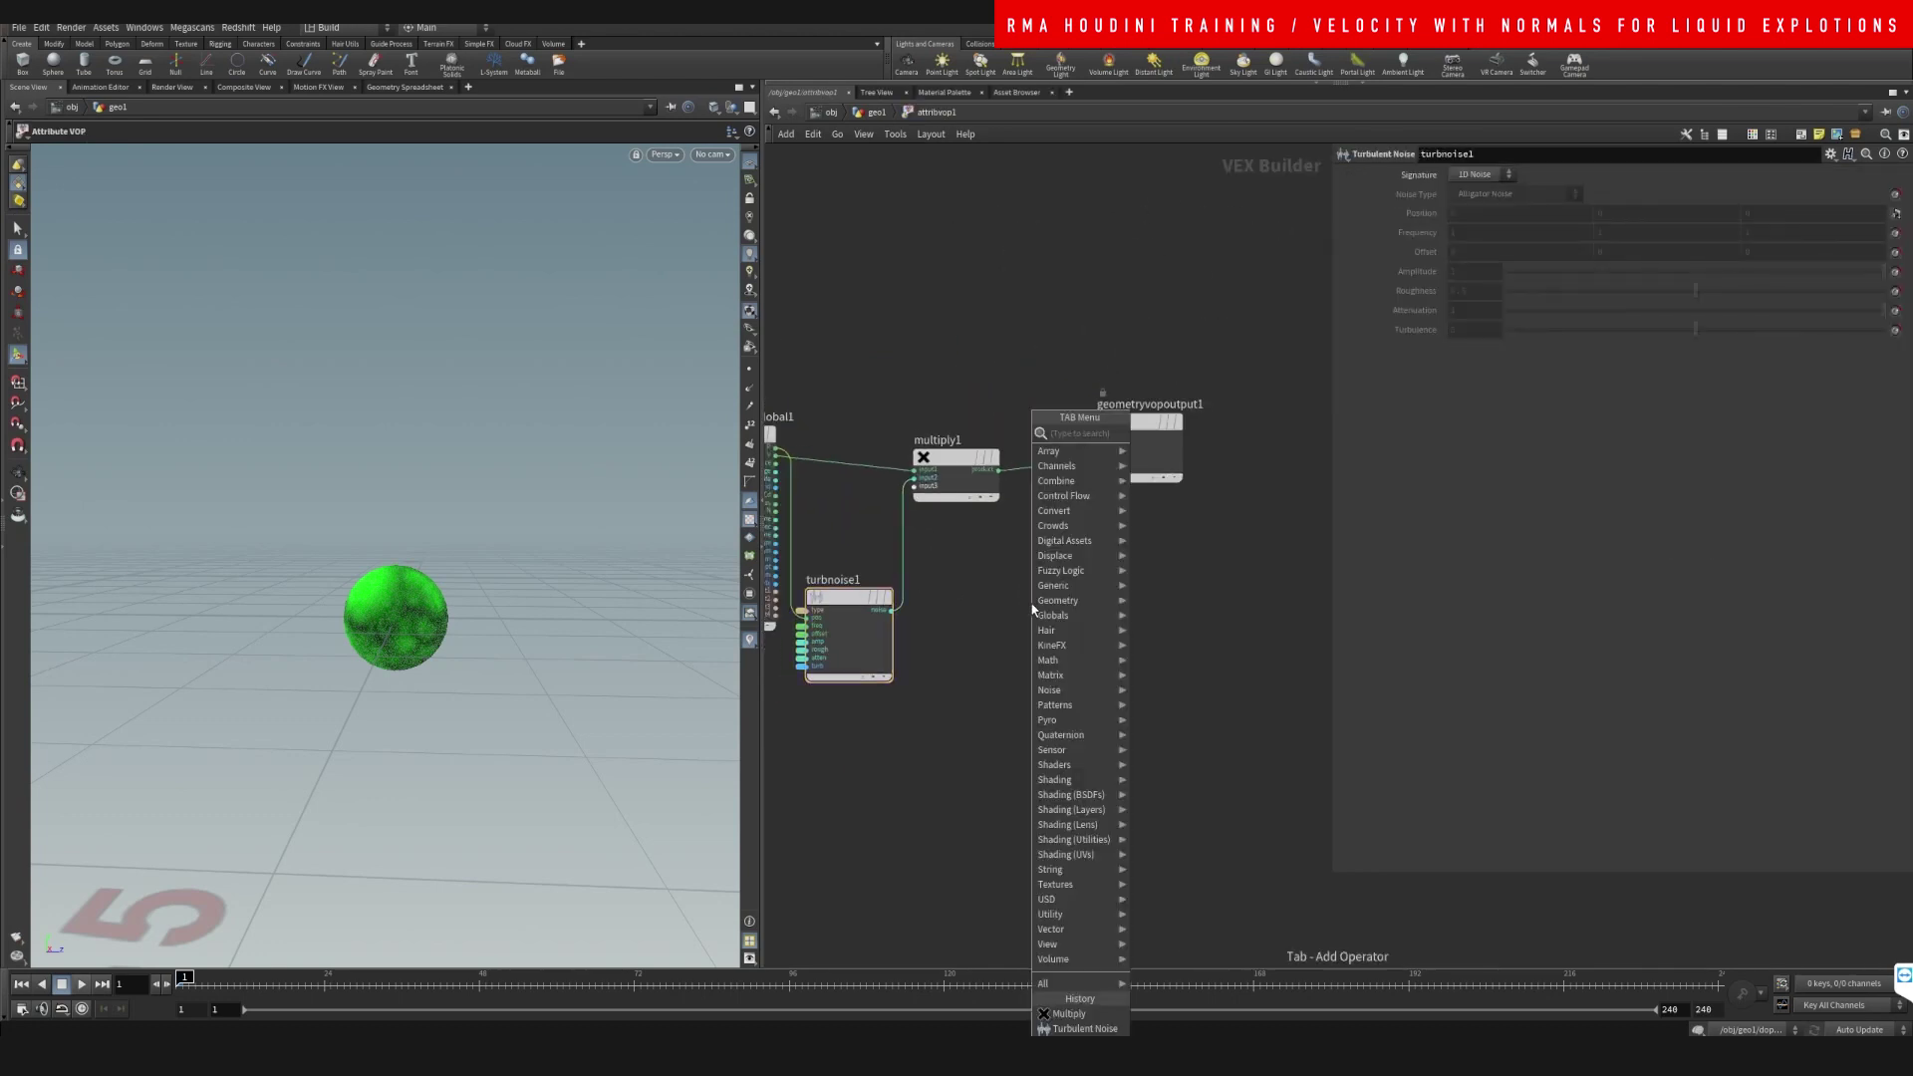
{"action": "type", "text": "const"}
{"action": "key", "text": "Return"}
{"action": "left_click", "coordinate": [1032, 608]}
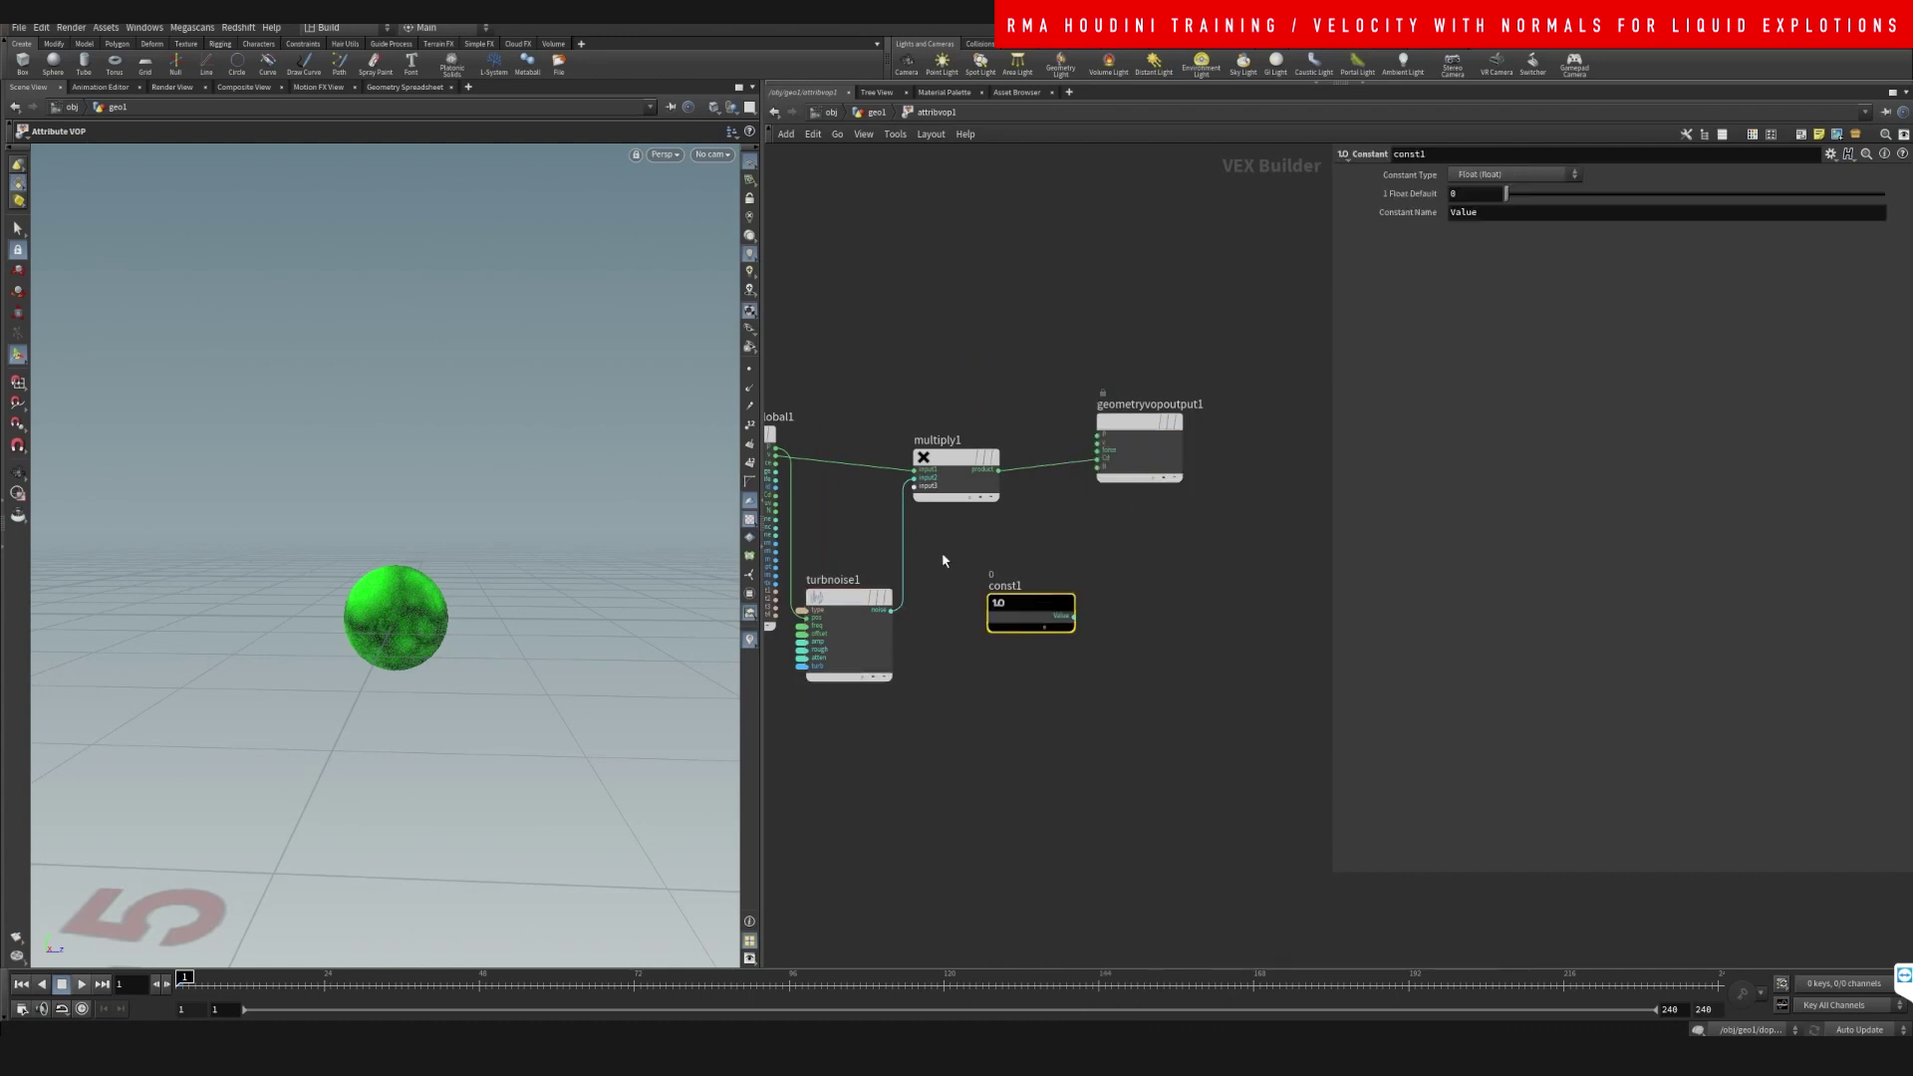
- Wire the Constant into the Multiply node's third input and set its float value to 111
{"action": "left_click_drag", "start_coordinate": [912, 488], "coordinate": [1074, 616]}
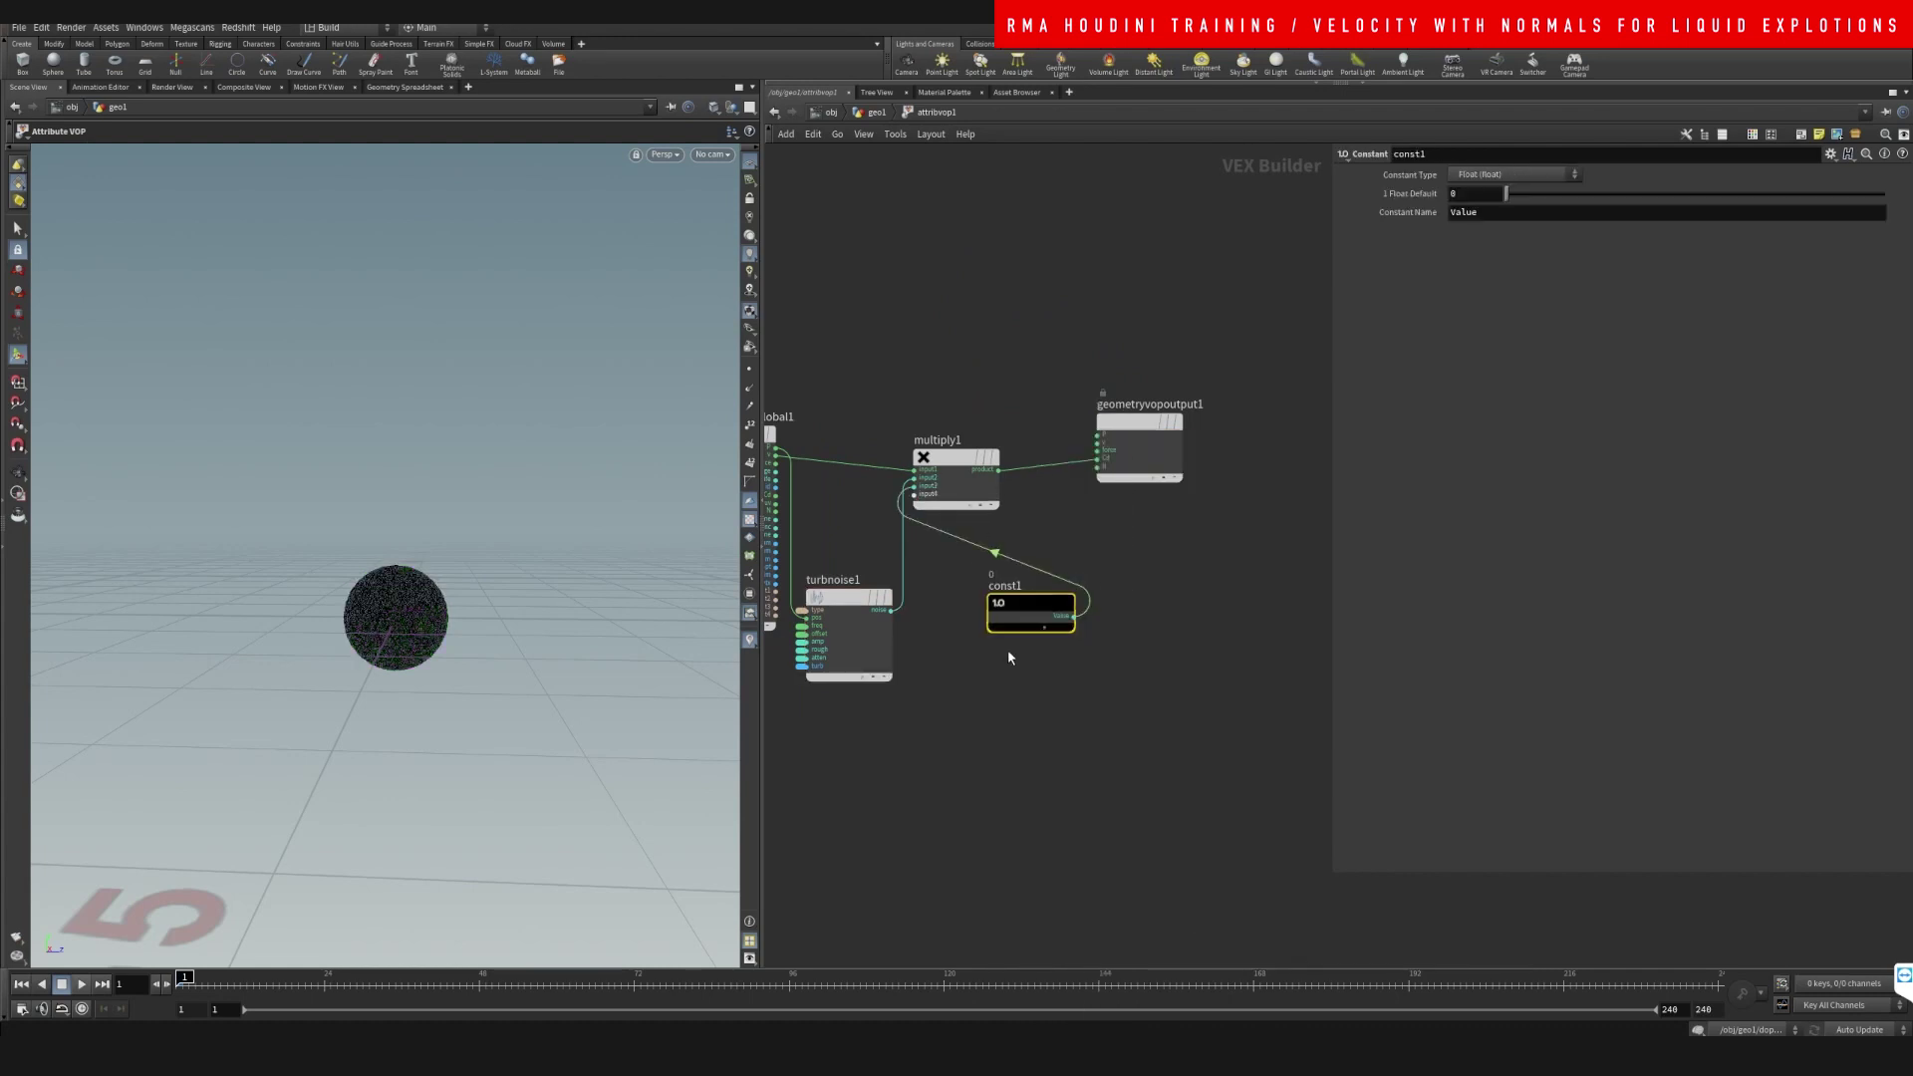
{"action": "left_click", "coordinate": [1475, 193]}
{"action": "type", "text": "111"}
{"action": "key", "text": "Return"}
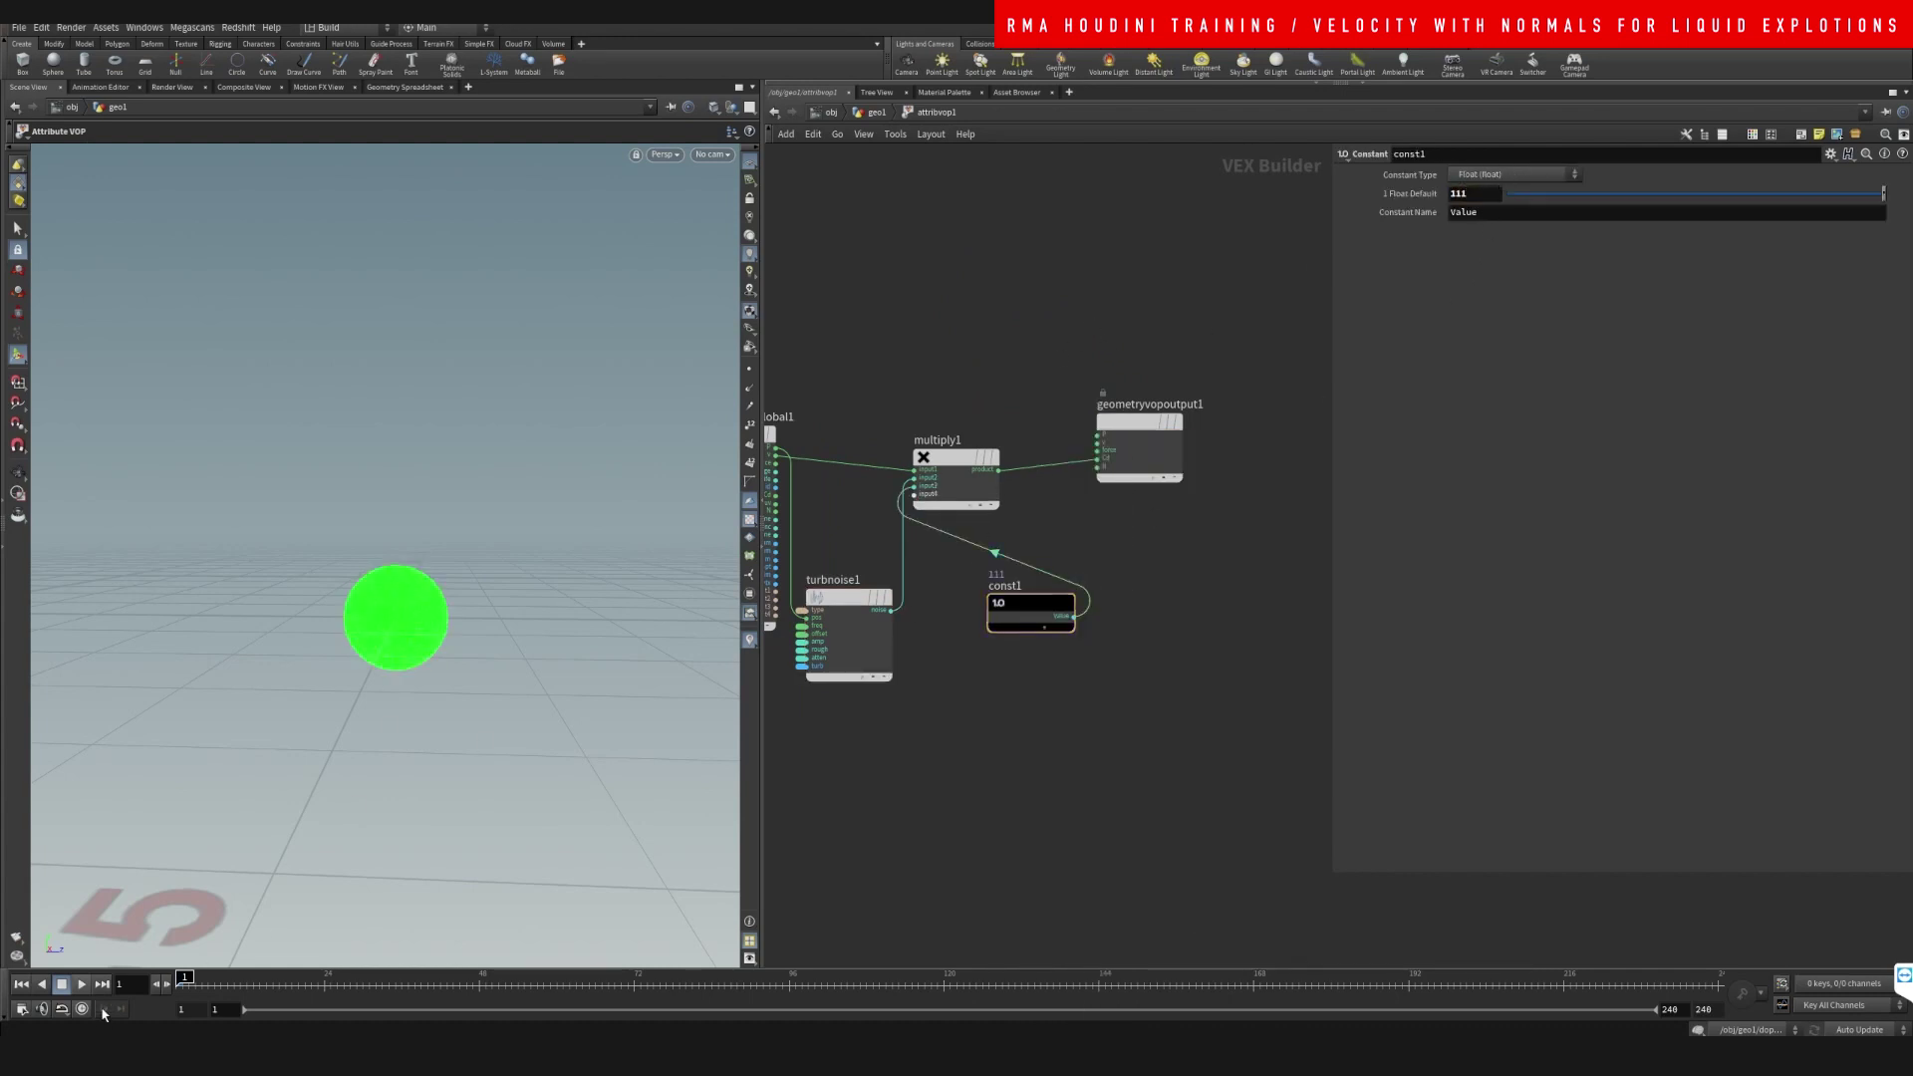
- Play the simulation for about ten frames to check the multiplied velocity, and return to the first frame
{"action": "left_click", "coordinate": [86, 985]}
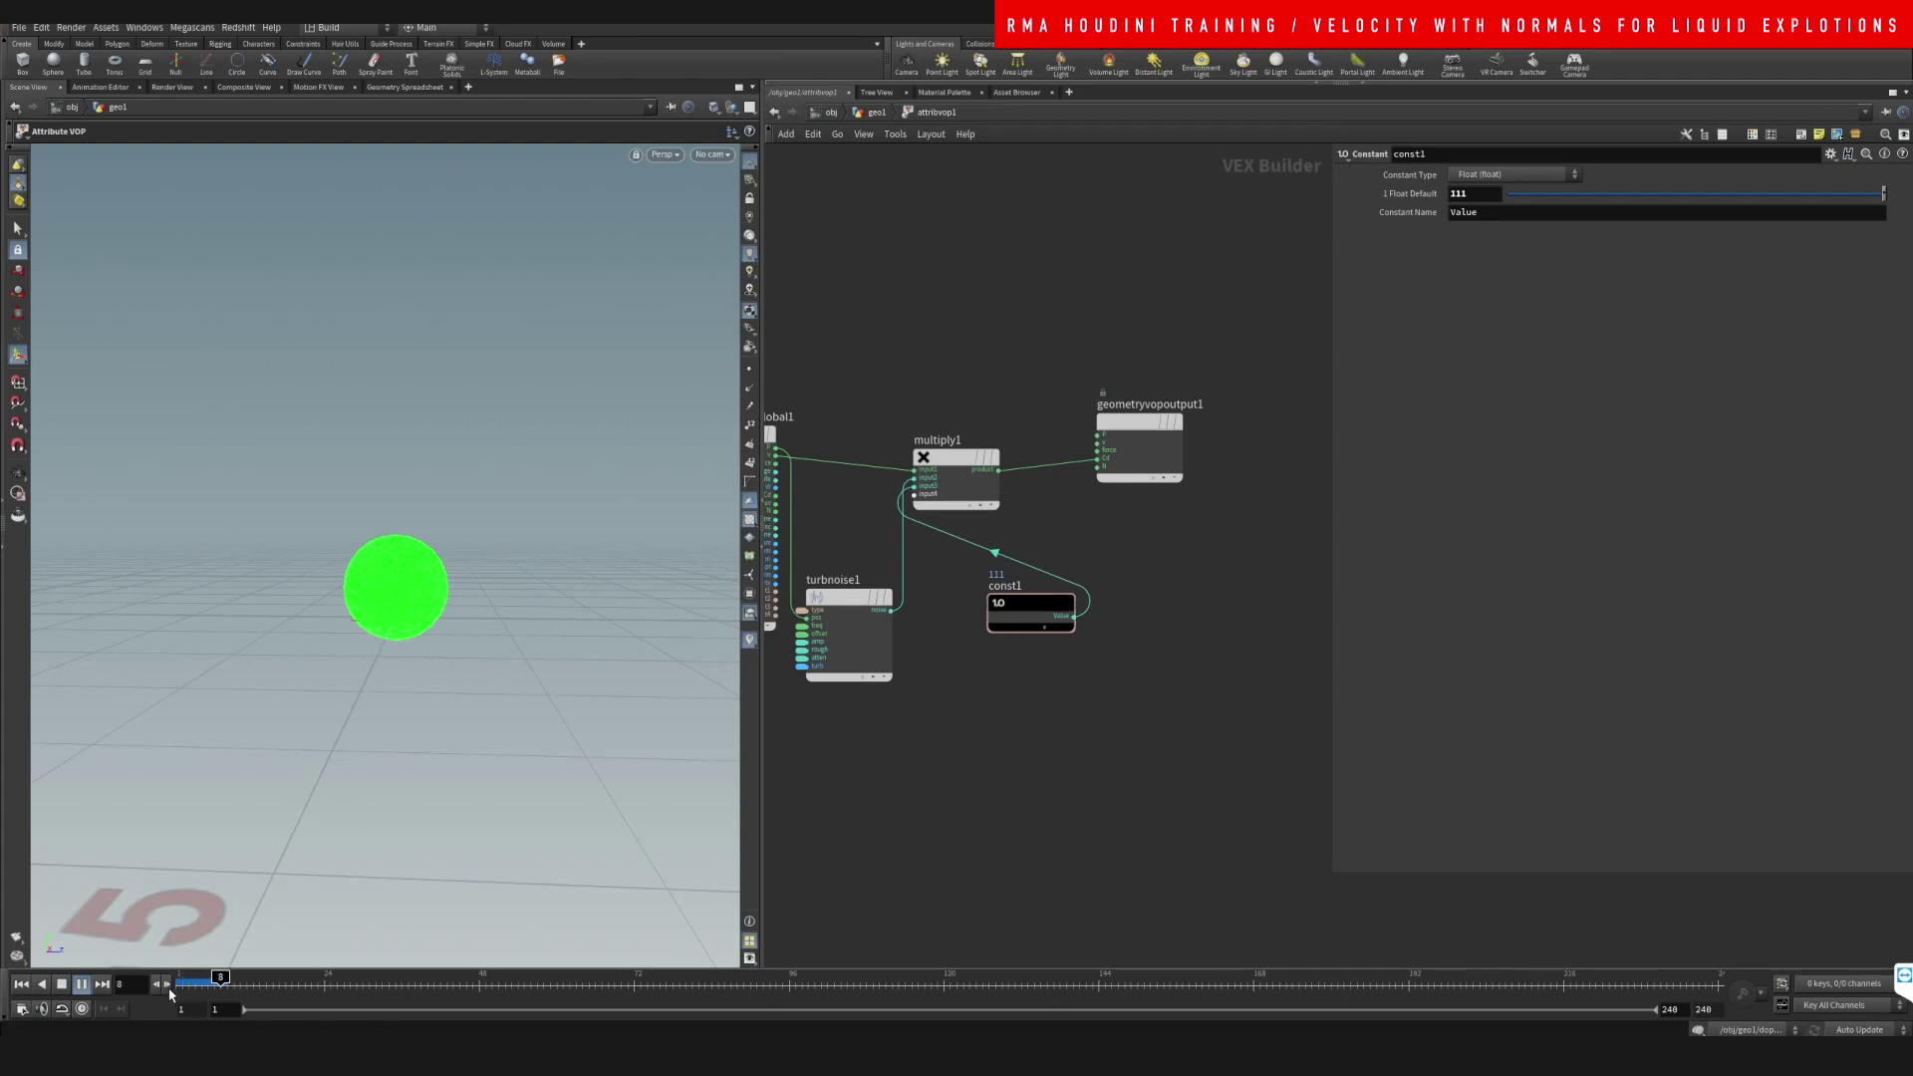
{"action": "left_click", "coordinate": [62, 986]}
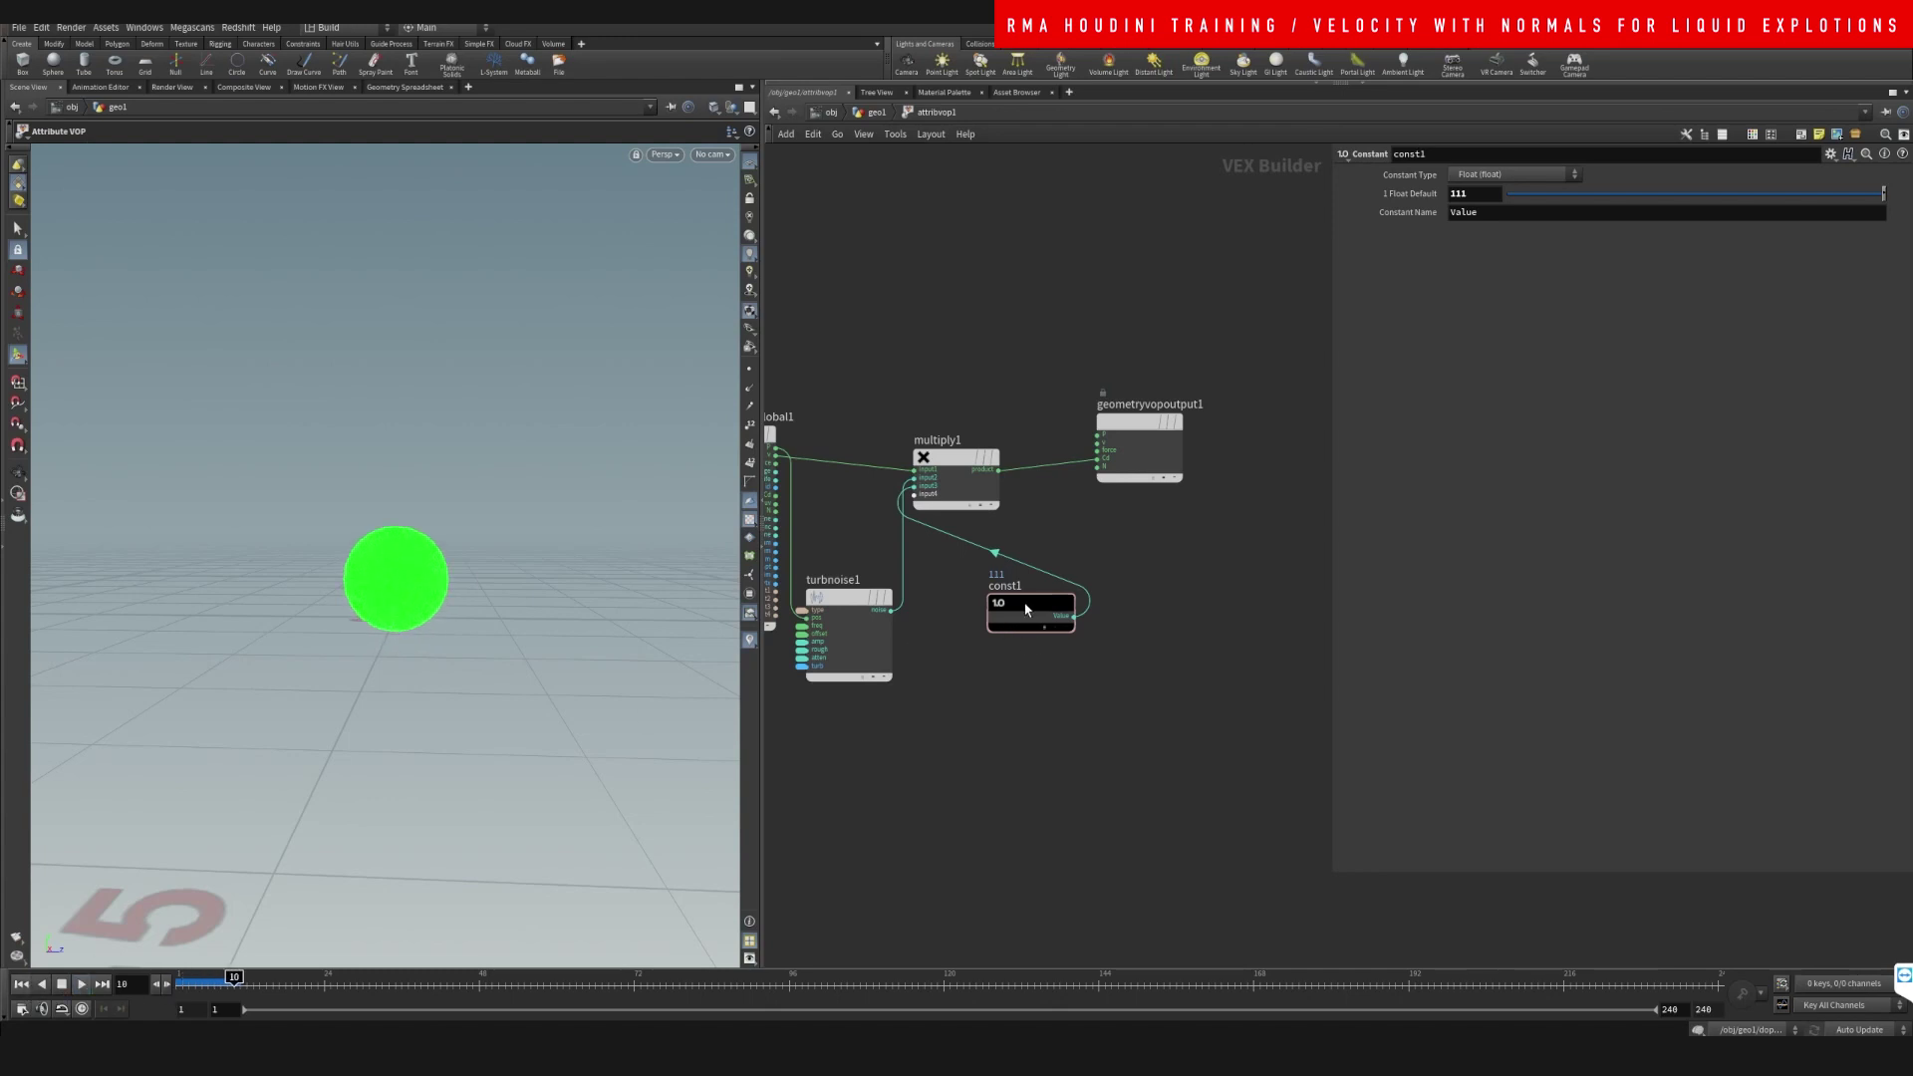
{"action": "key", "text": "ctrl+Up"}
- Detach the Constant node from the Multiply node, delete it, and tidy the remaining node layout
{"action": "left_click_drag", "start_coordinate": [1026, 610], "coordinate": [1017, 703]}
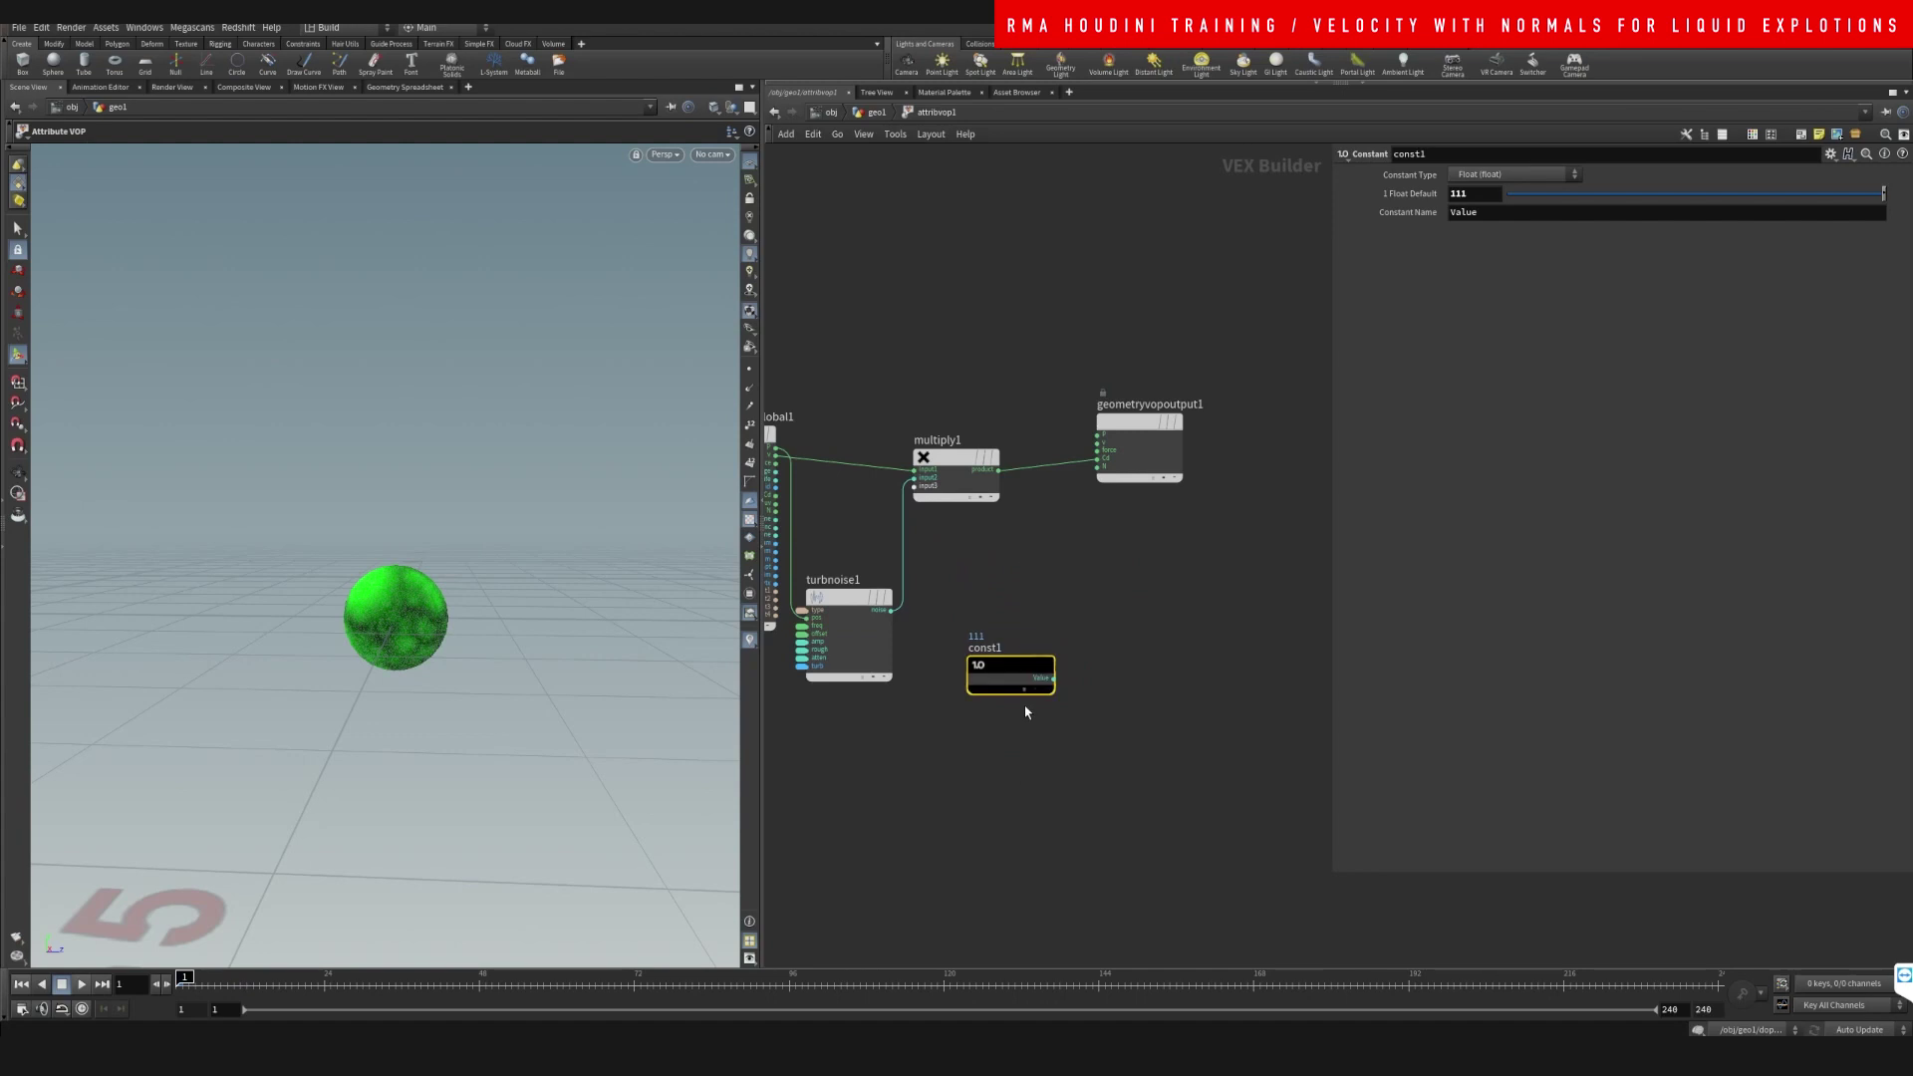
{"action": "key", "text": "Delete"}
{"action": "key", "text": "h"}
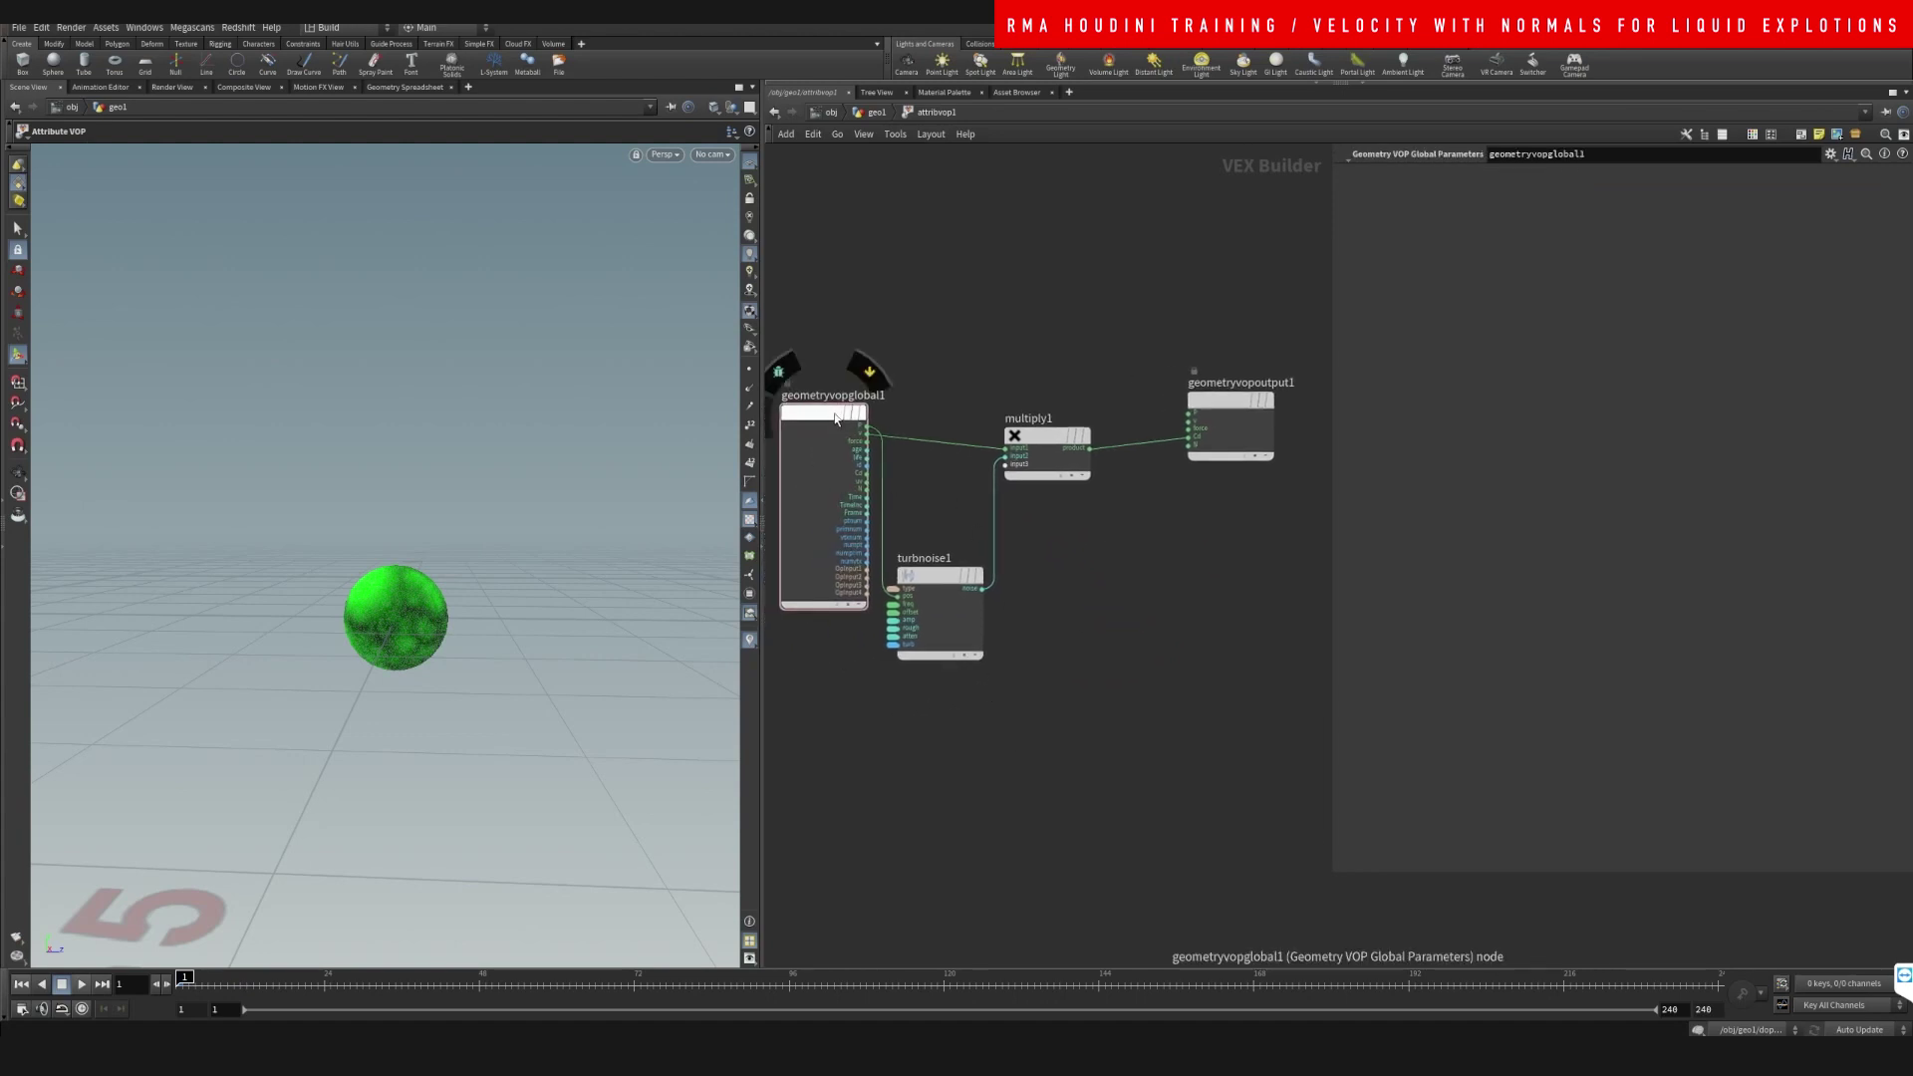
{"action": "left_click_drag", "start_coordinate": [832, 421], "coordinate": [804, 432]}
{"action": "middle_click_drag", "start_coordinate": [906, 389], "coordinate": [962, 379]}
{"action": "scroll", "coordinate": [955, 388], "scroll_direction": "up", "scroll_amount": 2}
{"action": "left_click_drag", "start_coordinate": [1028, 595], "coordinate": [1024, 555]}
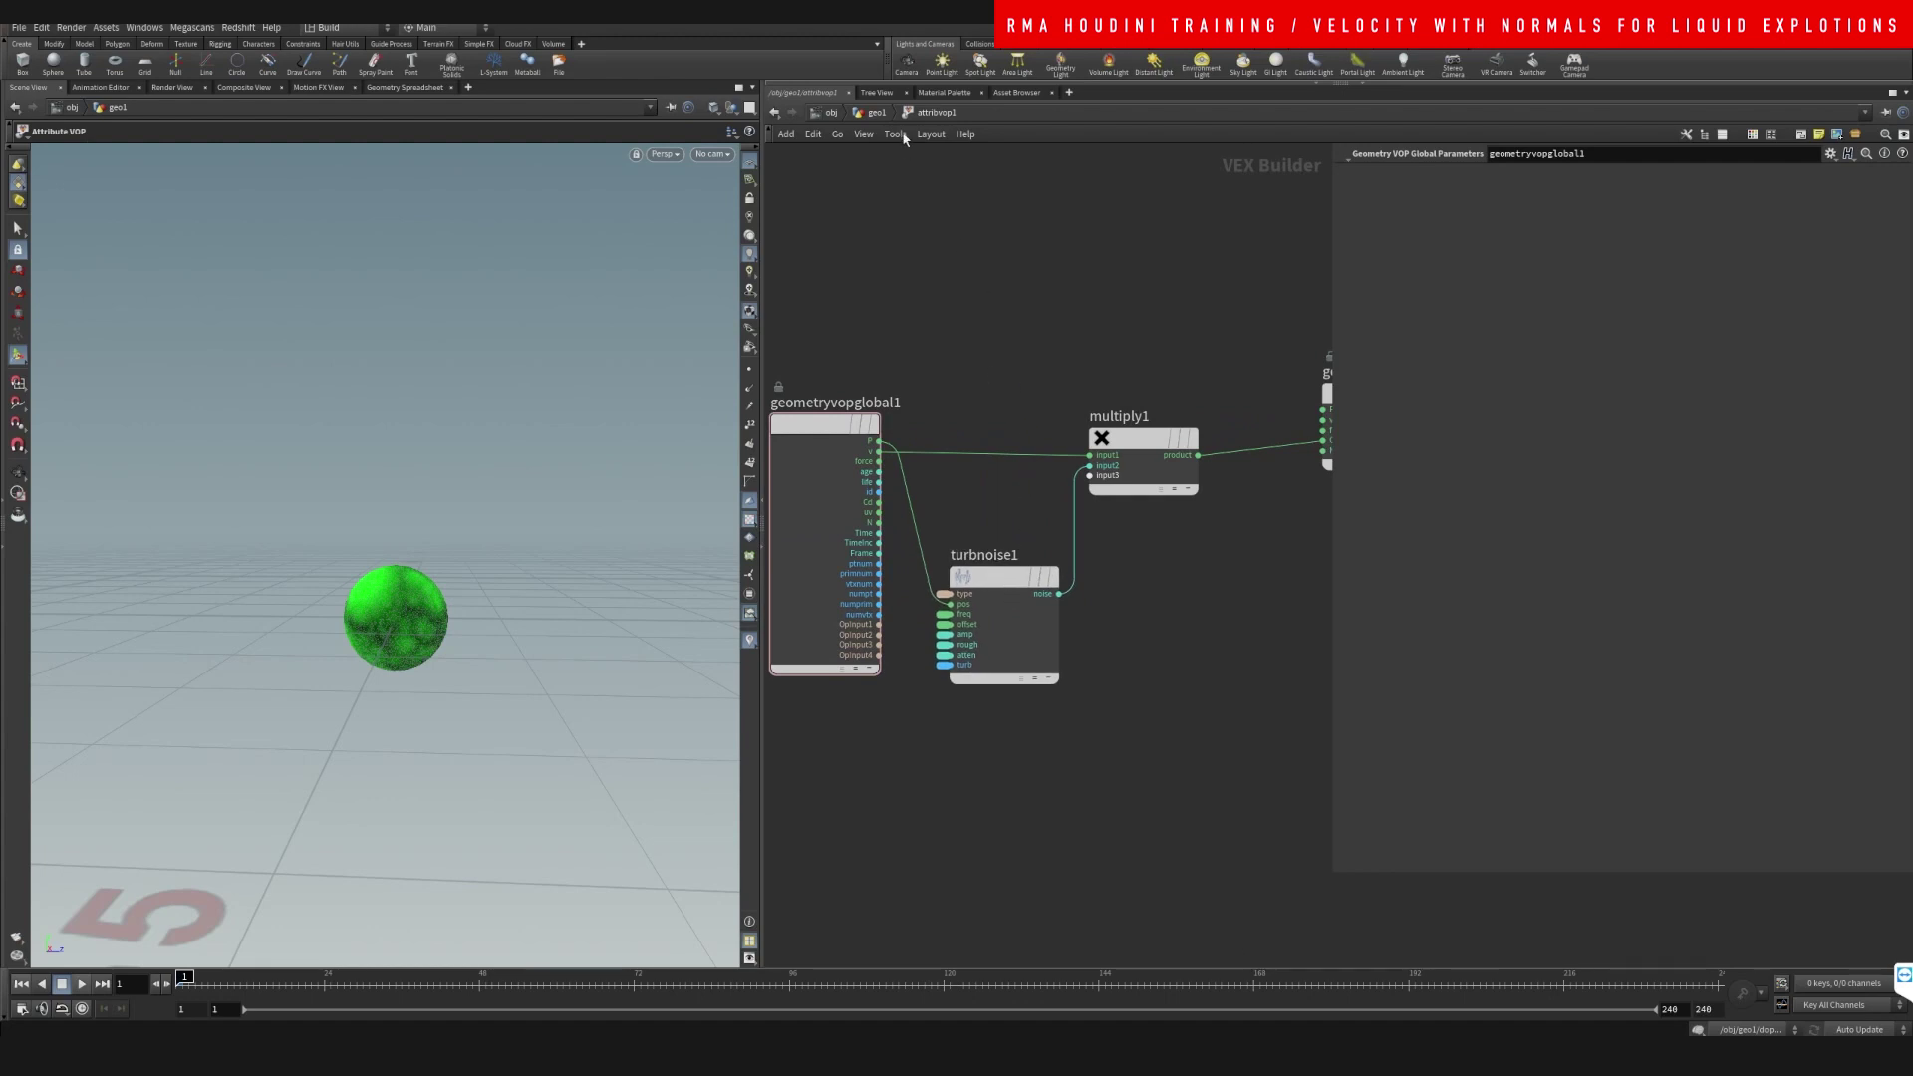
- Return to the geo1 network and move dopnet1 and OUT_source down to make room below attribvop1
{"action": "left_click", "coordinate": [876, 113]}
{"action": "middle_click_drag", "start_coordinate": [1085, 735], "coordinate": [1085, 705]}
{"action": "left_click", "coordinate": [957, 553]}
{"action": "left_click_drag", "start_coordinate": [942, 653], "coordinate": [942, 731]}
{"action": "left_click_drag", "start_coordinate": [946, 533], "coordinate": [949, 601]}
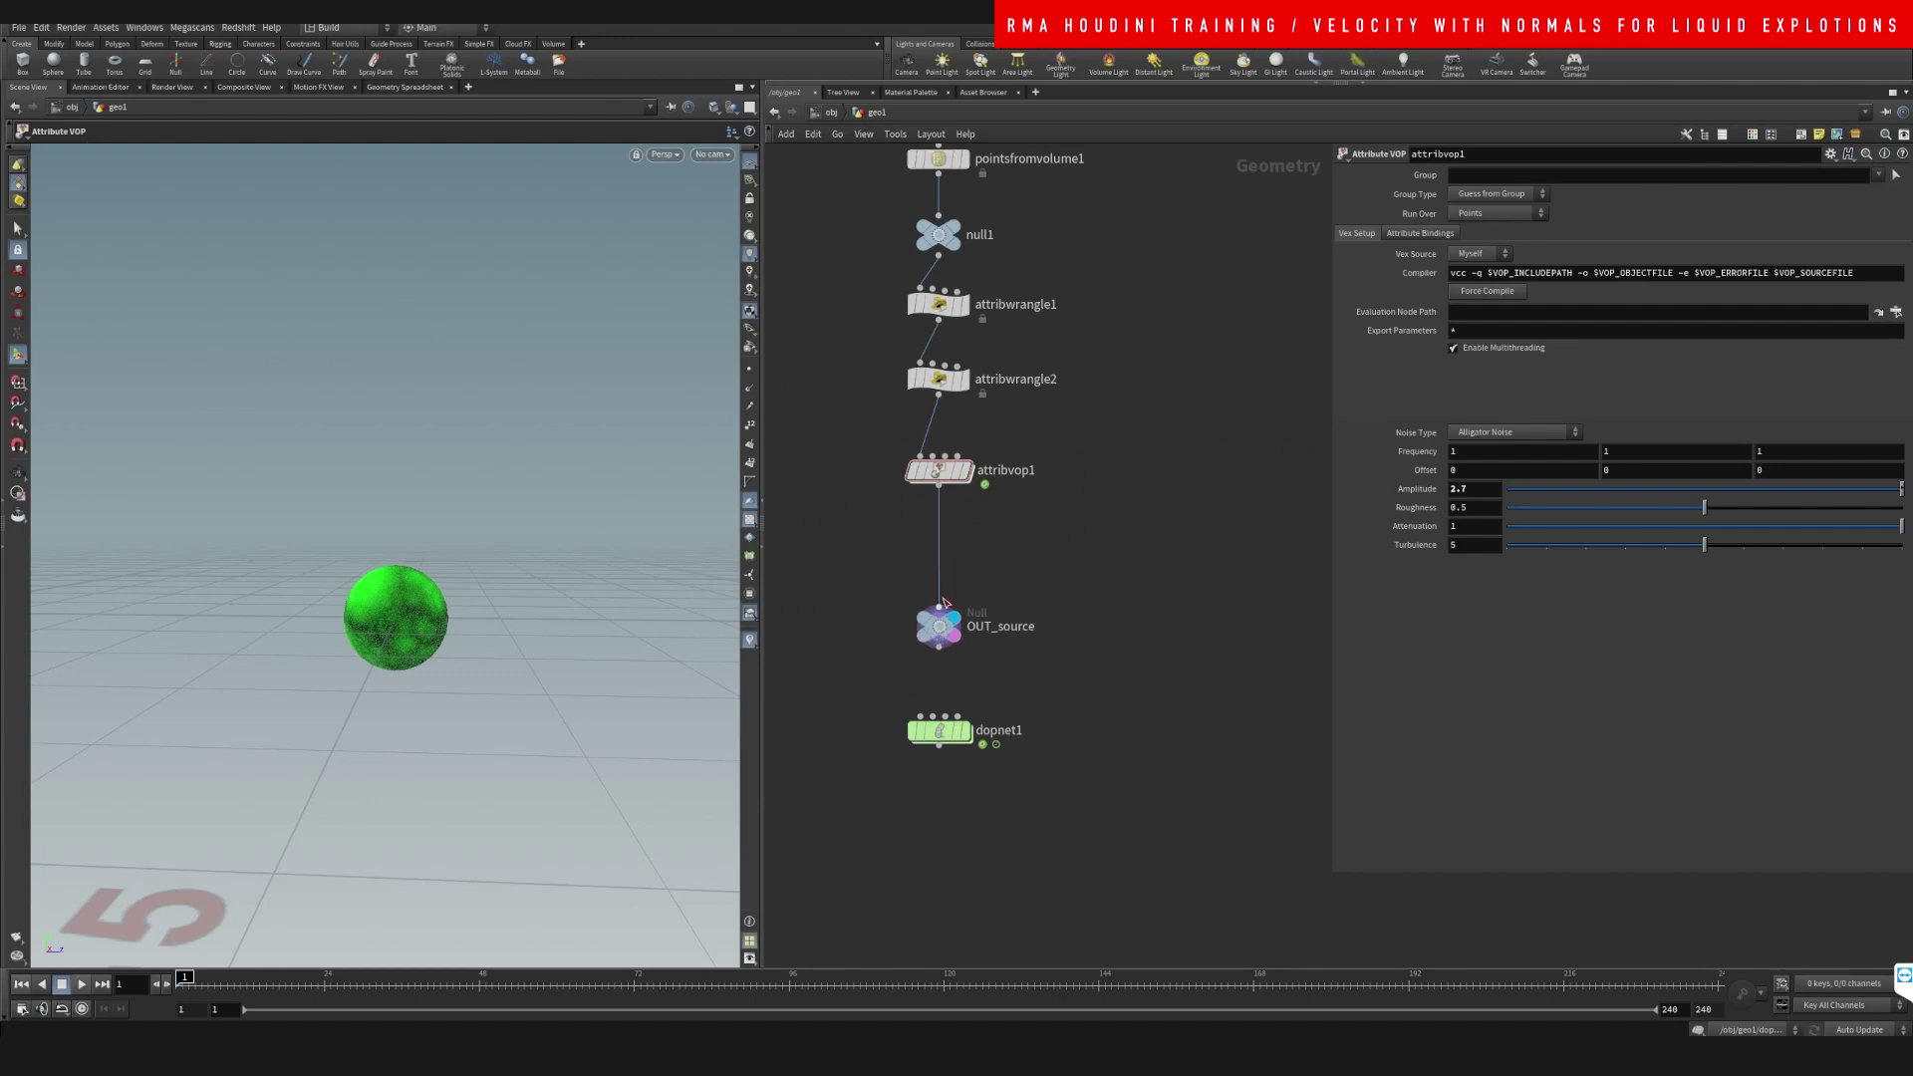
- Insert an Attribute Wrangle between attribvop1 and the OUT_source null
{"action": "key", "text": "Tab"}
{"action": "mouse_move", "coordinate": [982, 423]}
{"action": "left_click", "coordinate": [1086, 330]}
{"action": "left_click", "coordinate": [940, 549]}
{"action": "left_click", "coordinate": [942, 548]}
- Write @v *= ch("mult"); in the new wrangle, create its Mult parameter and set it to 12
{"action": "left_click", "coordinate": [1540, 302]}
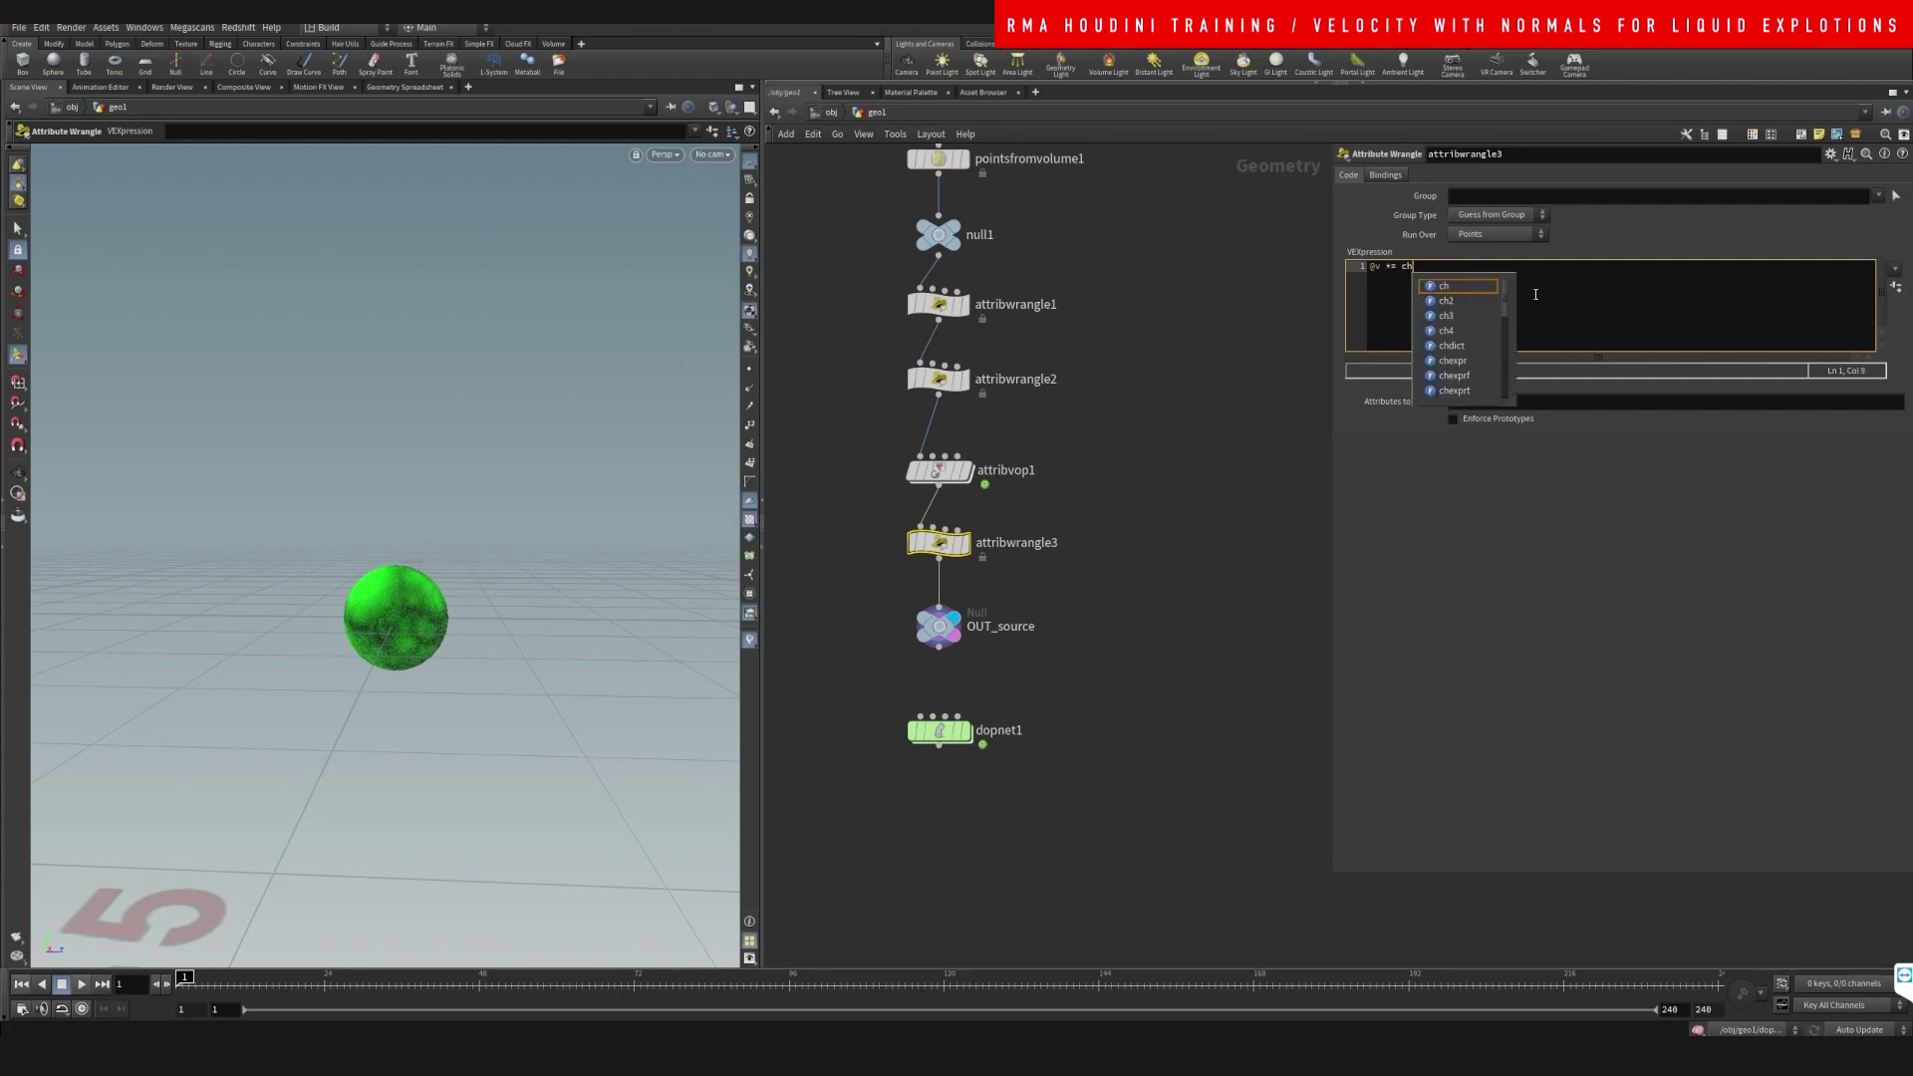
{"action": "type", "text": "(\"mult\");"}
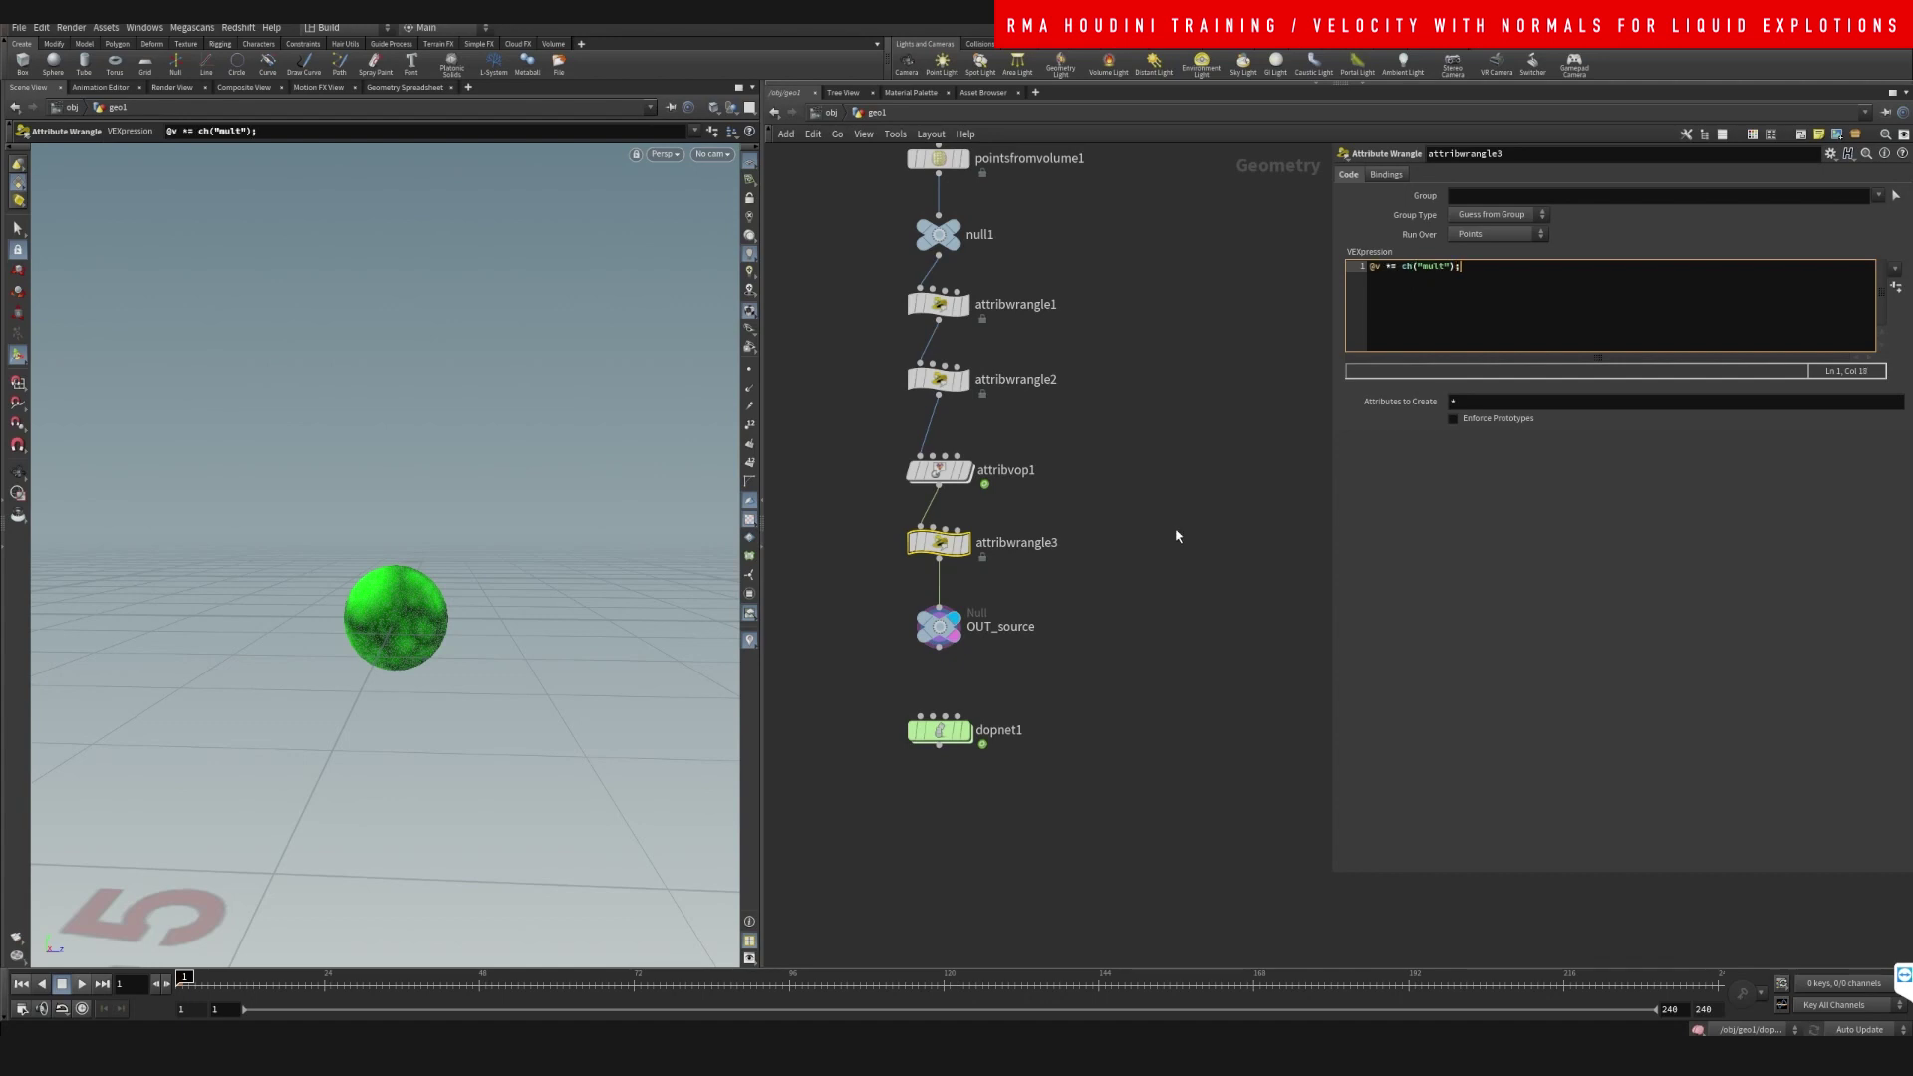
{"action": "left_click", "coordinate": [1176, 536]}
{"action": "left_click", "coordinate": [1896, 289]}
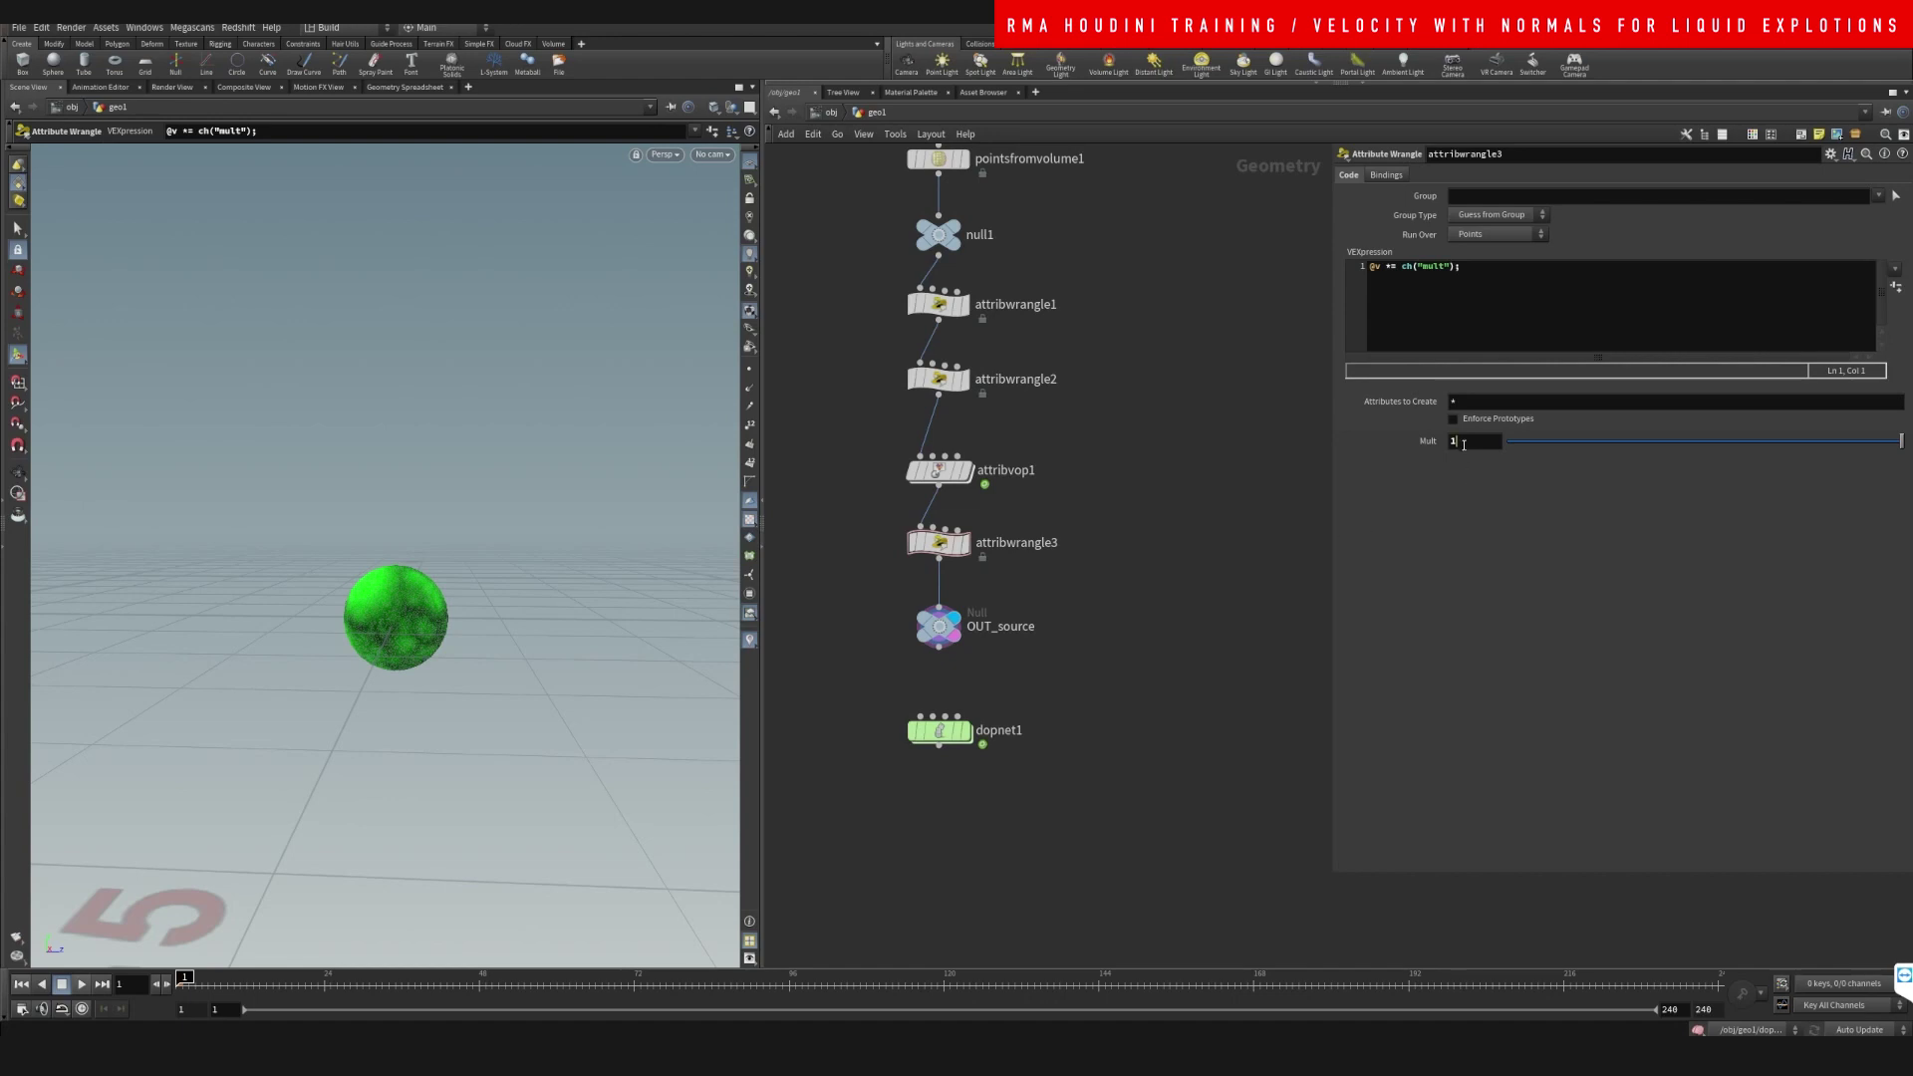
{"action": "type", "text": "2"}
{"action": "key", "text": "Return"}
- Display the DOP Network, play a few frames of the simulation and rewind to the start
{"action": "left_click", "coordinate": [939, 730]}
{"action": "left_click", "coordinate": [86, 984]}
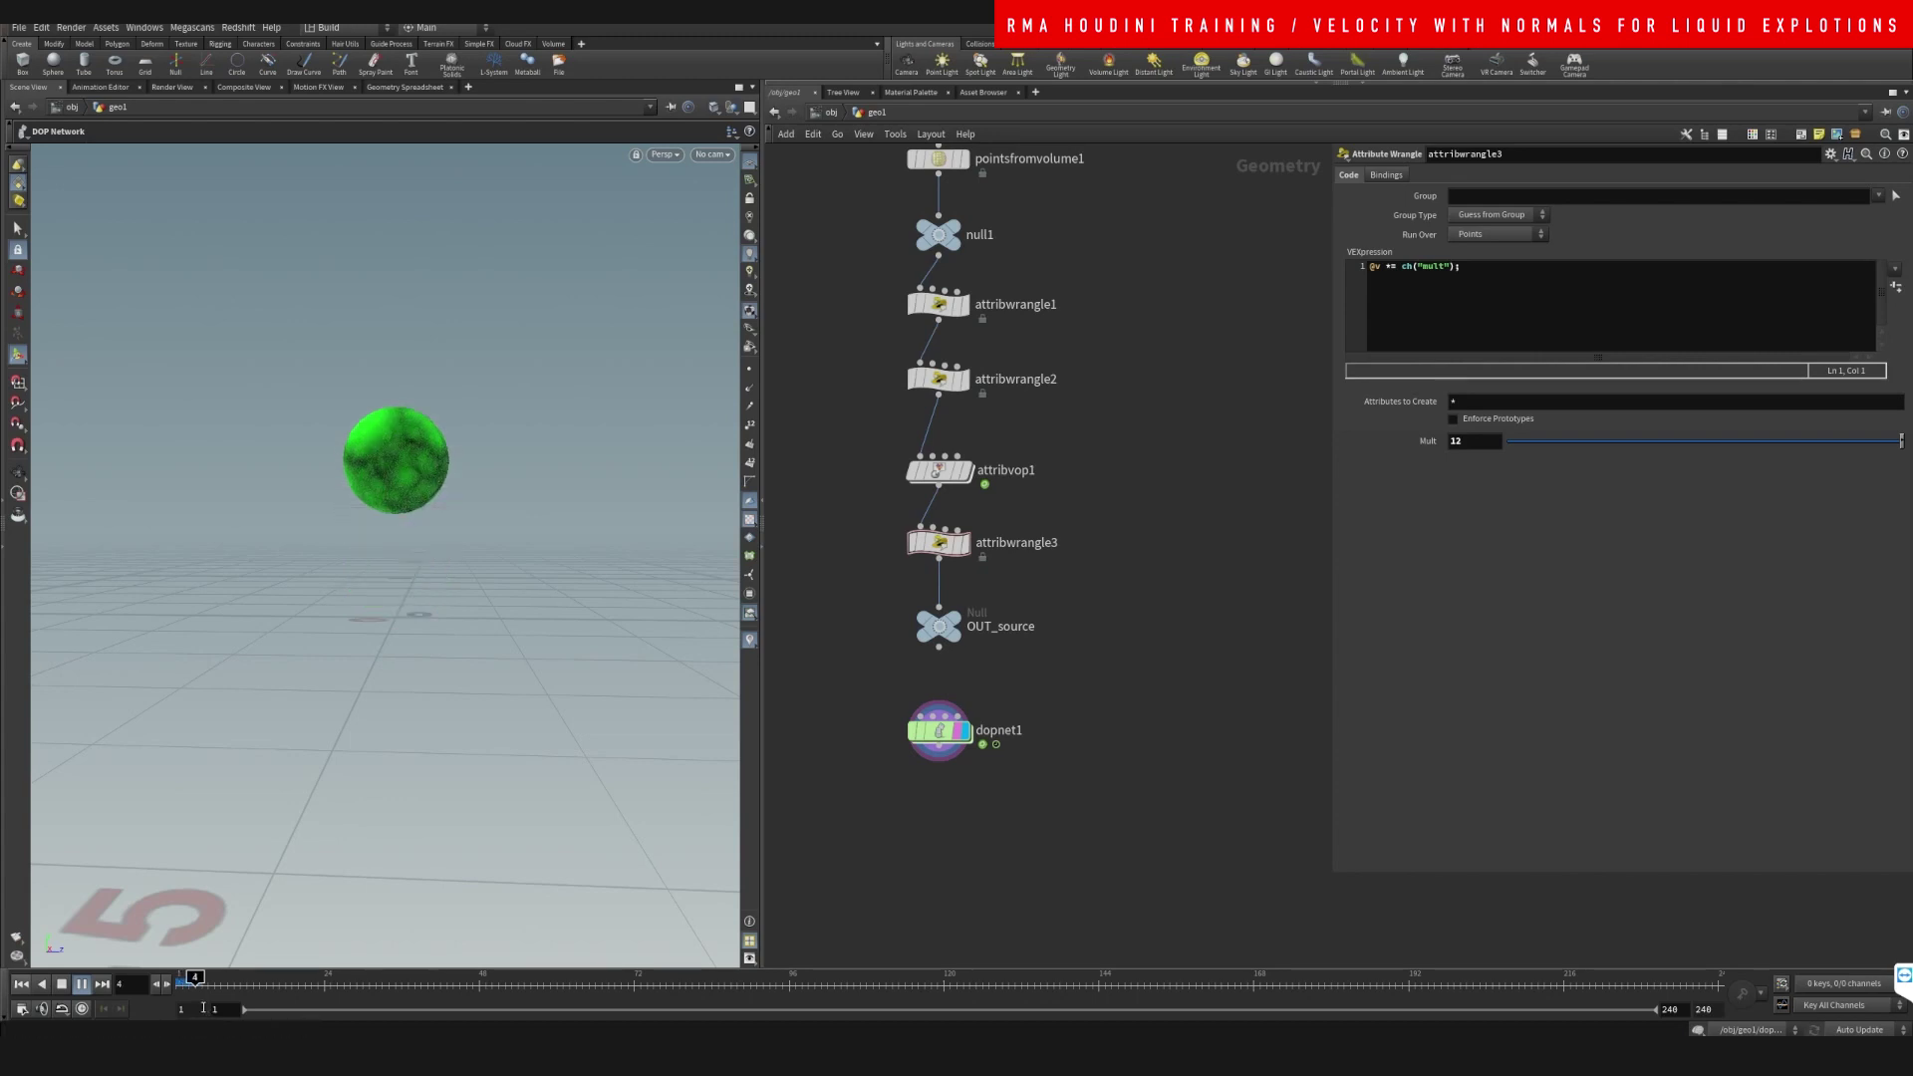
{"action": "left_click", "coordinate": [22, 985]}
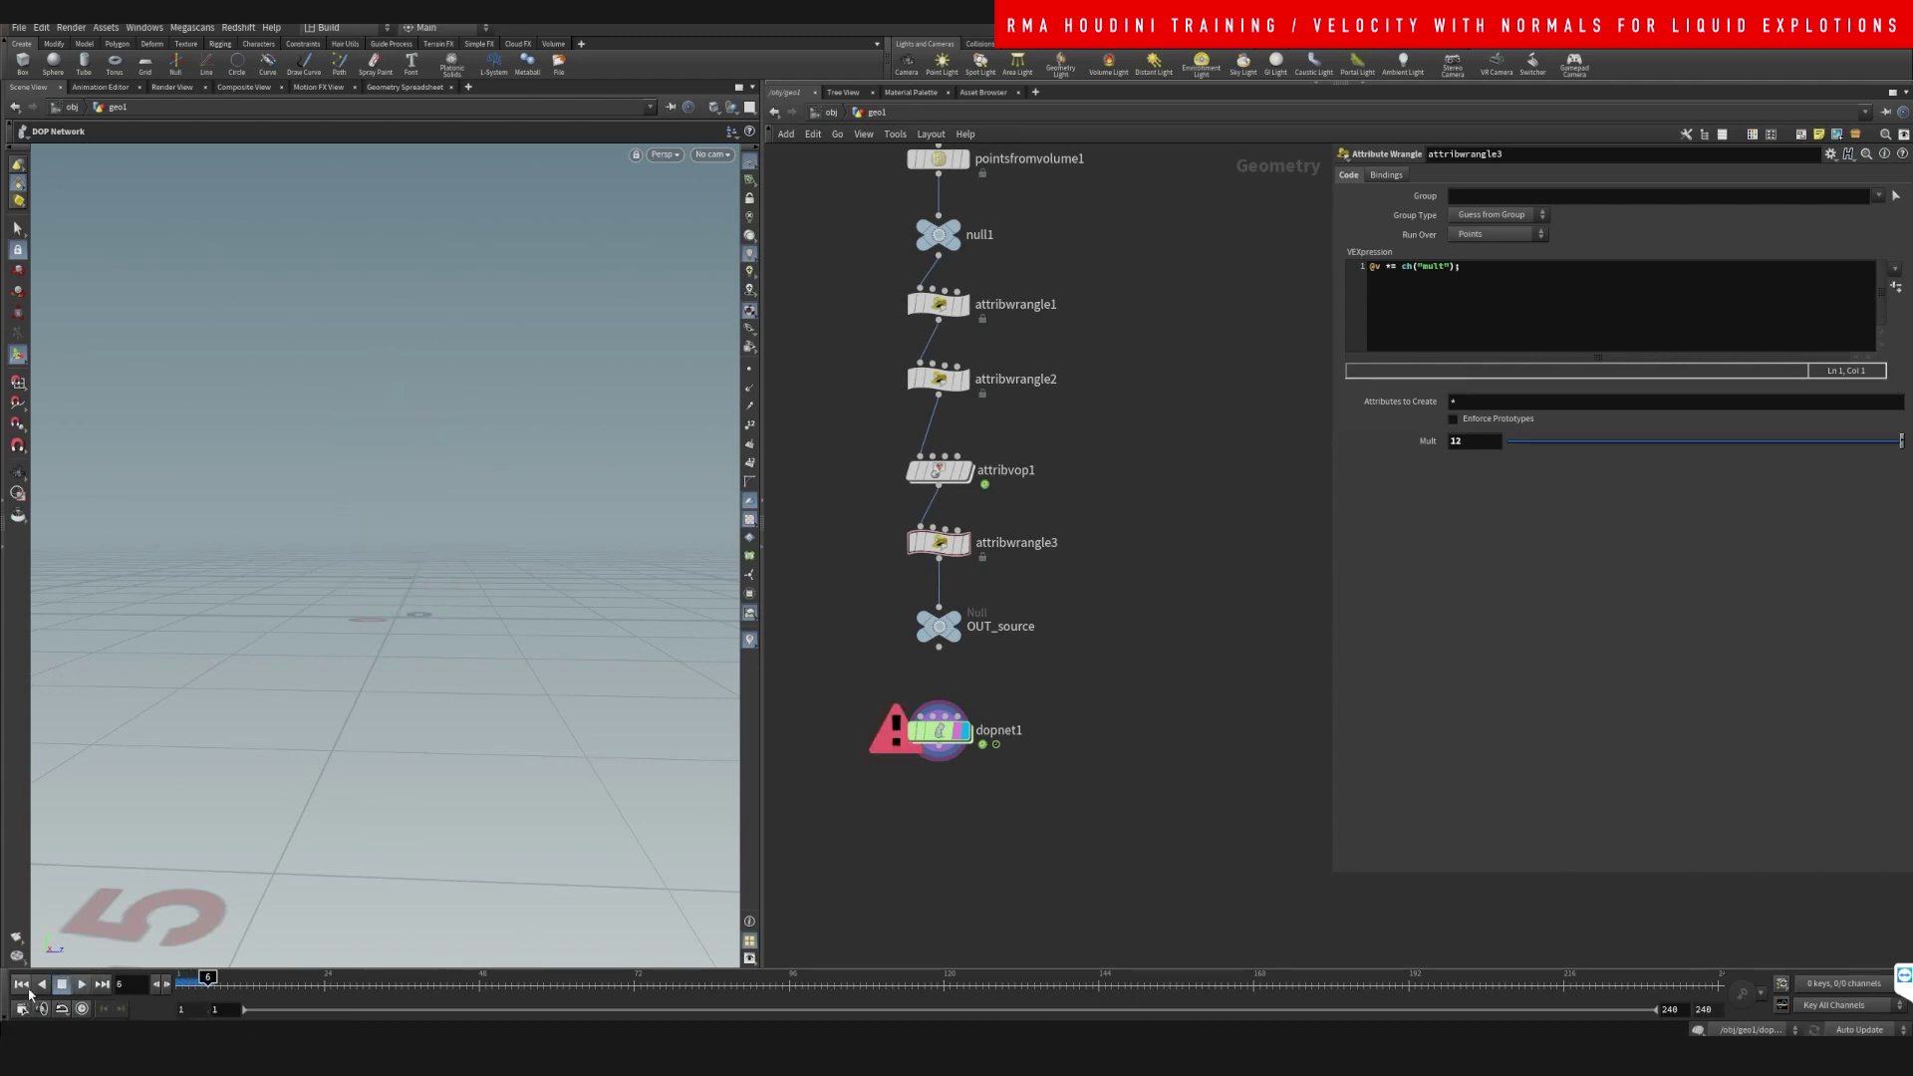
- Widen the parameter pane and reopen the attribvop1 network
{"action": "left_click", "coordinate": [942, 472]}
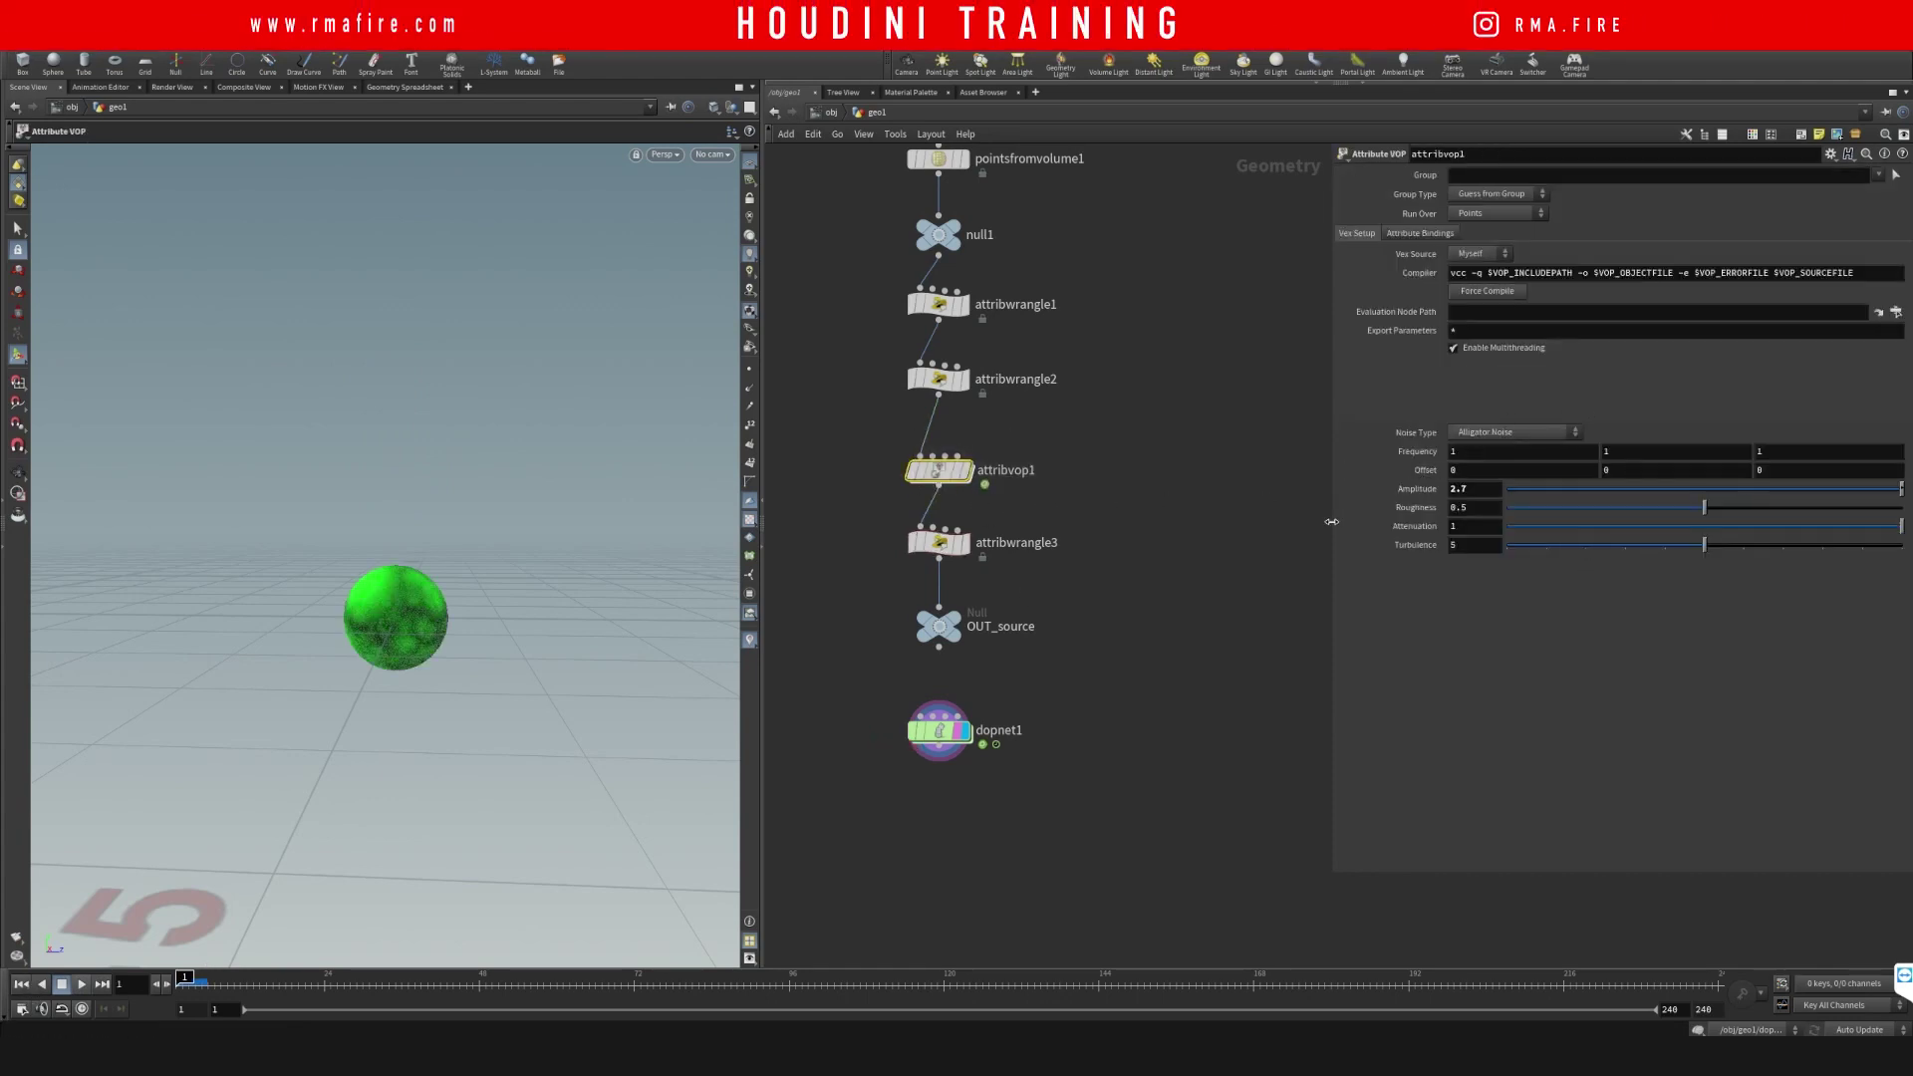
{"action": "left_click_drag", "start_coordinate": [1332, 522], "coordinate": [1098, 522]}
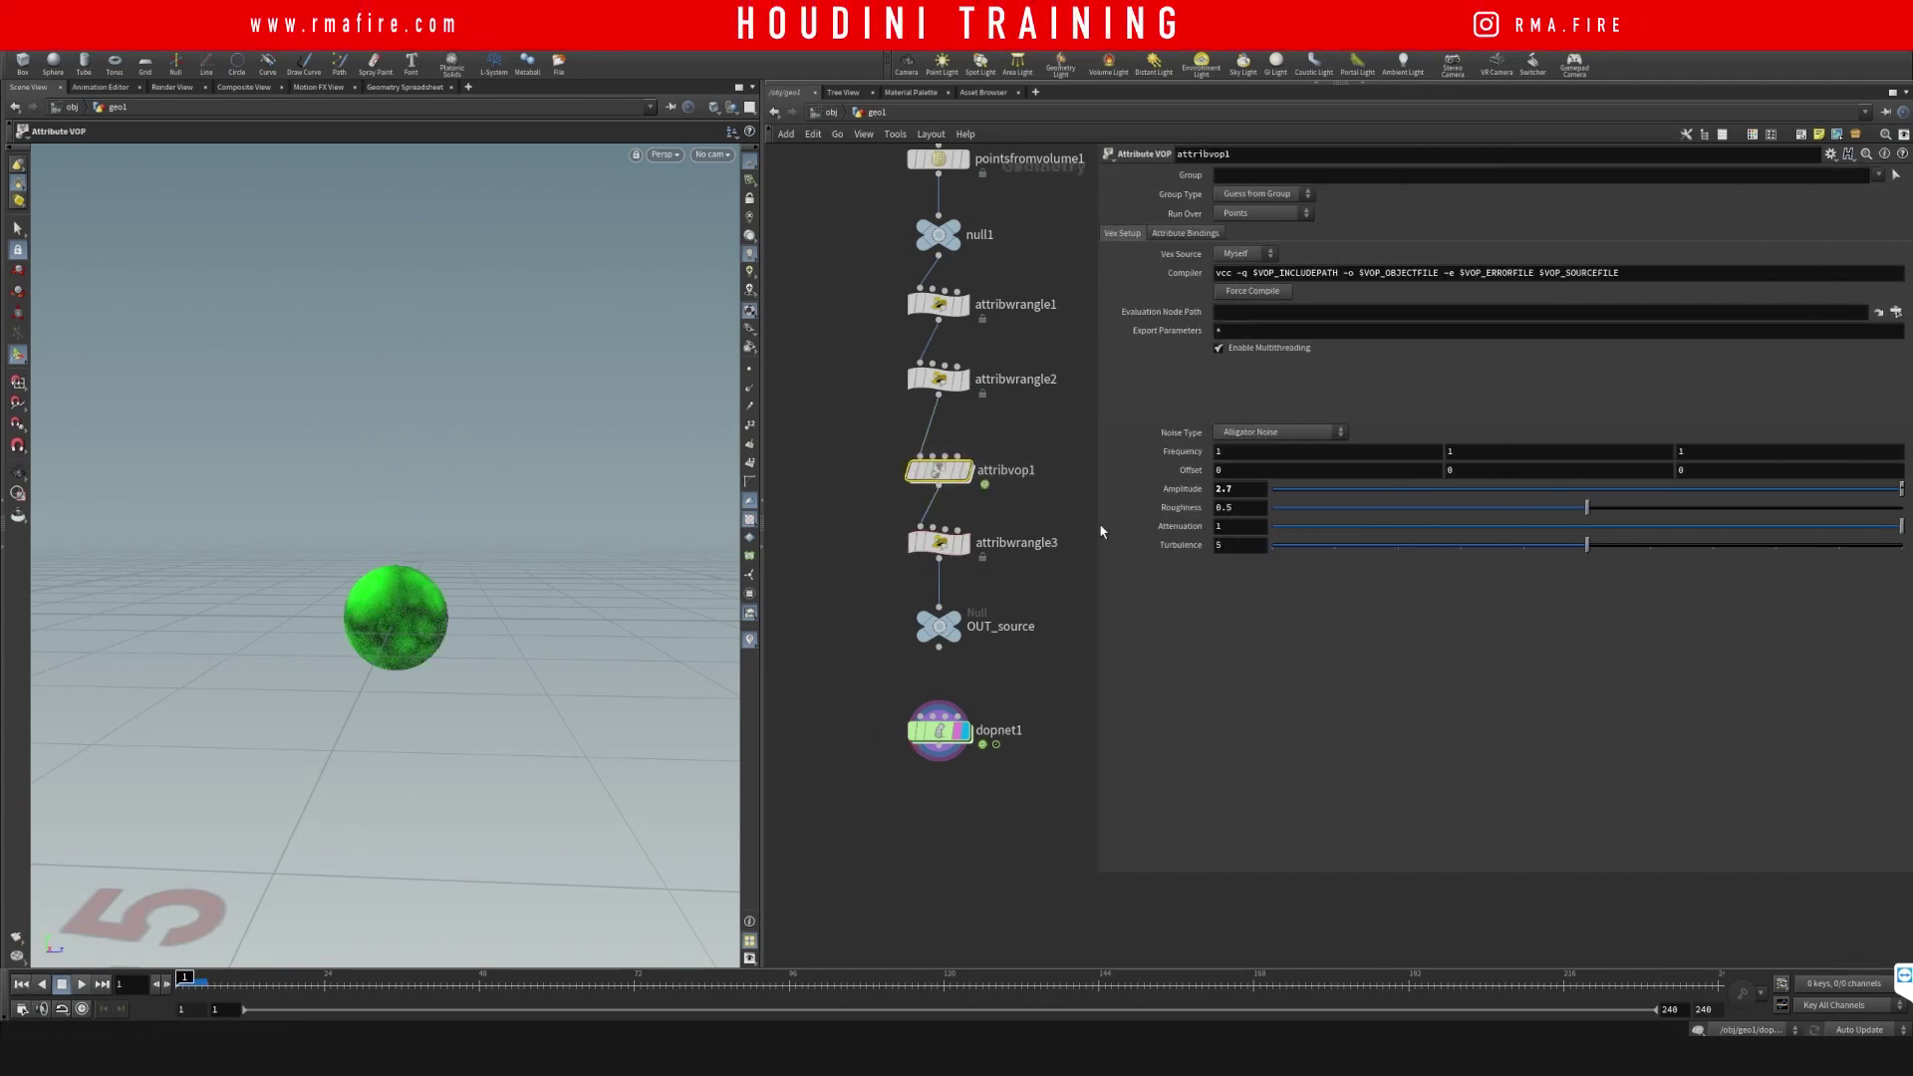
{"action": "double_click", "coordinate": [947, 472]}
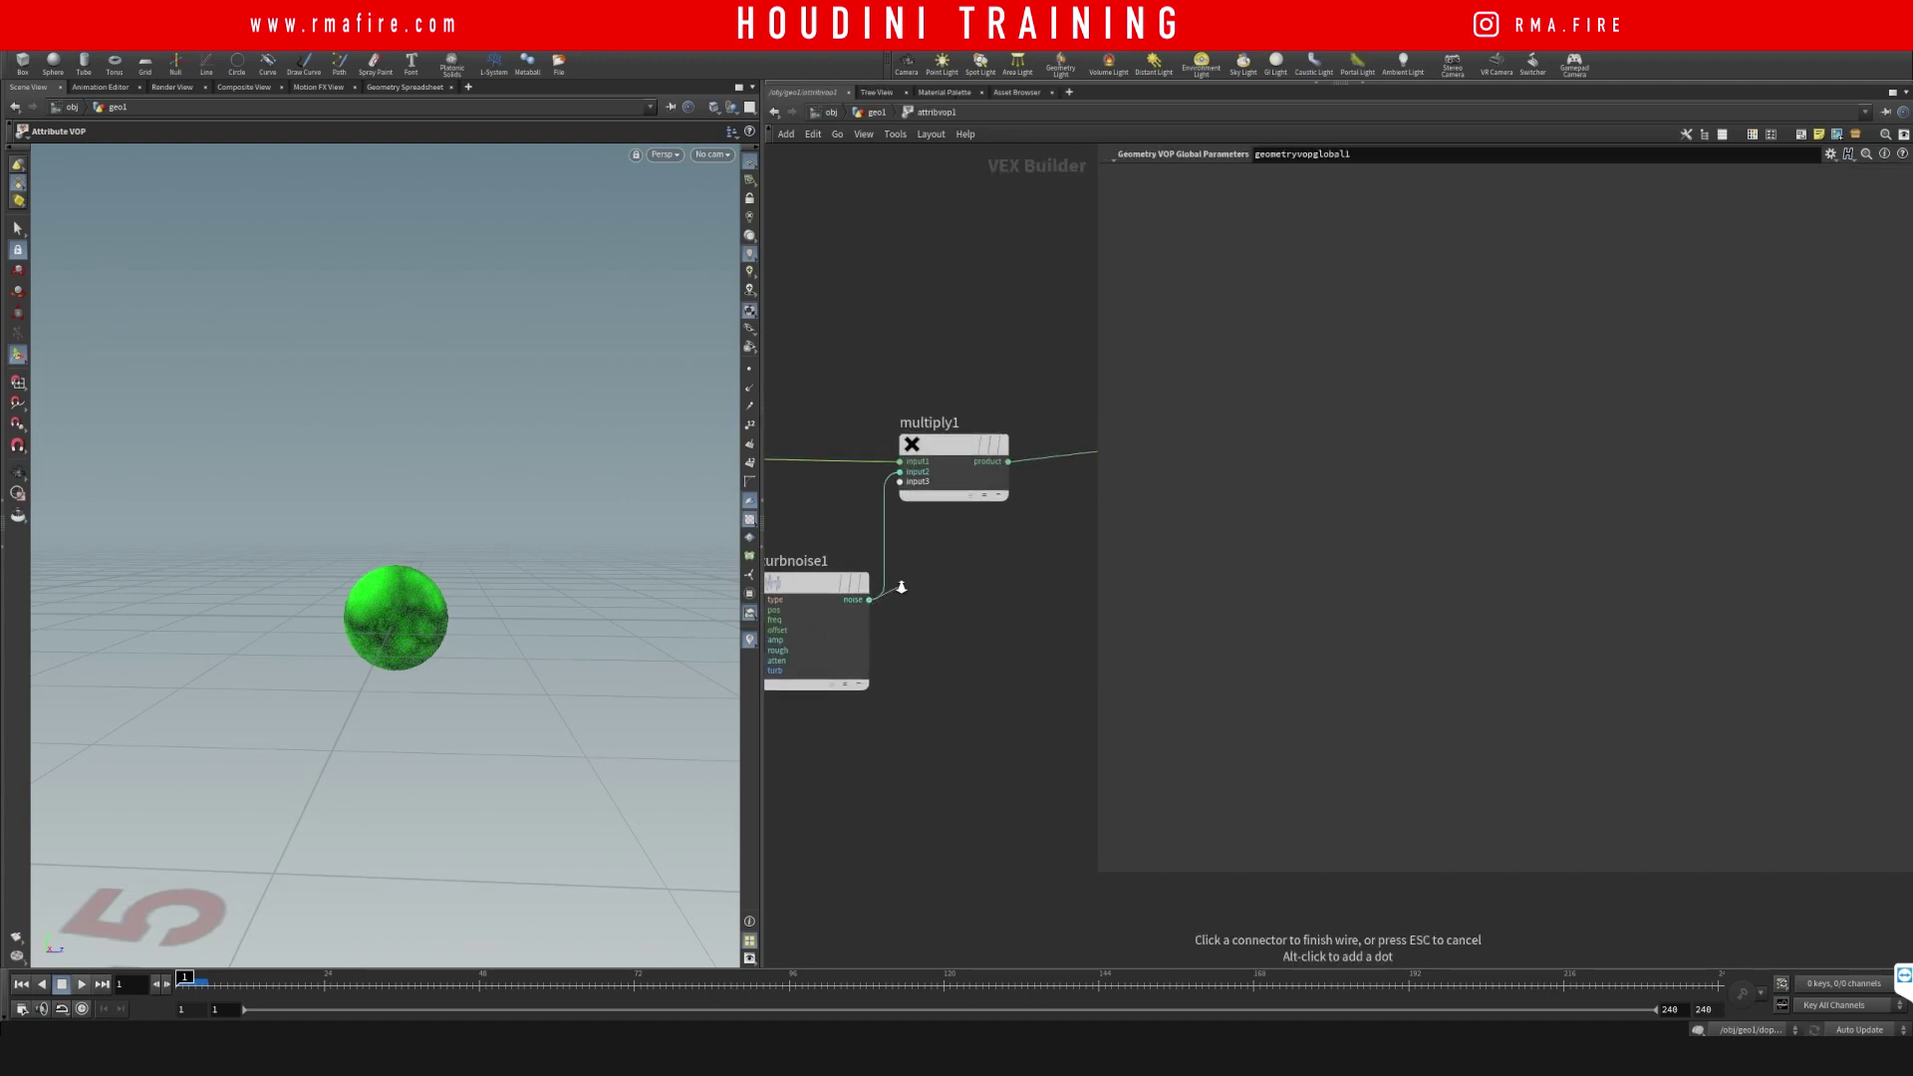
- Rewire the Multiply node's product from the geometry output's Cd input to its velocity (v) input
{"action": "left_click", "coordinate": [876, 598]}
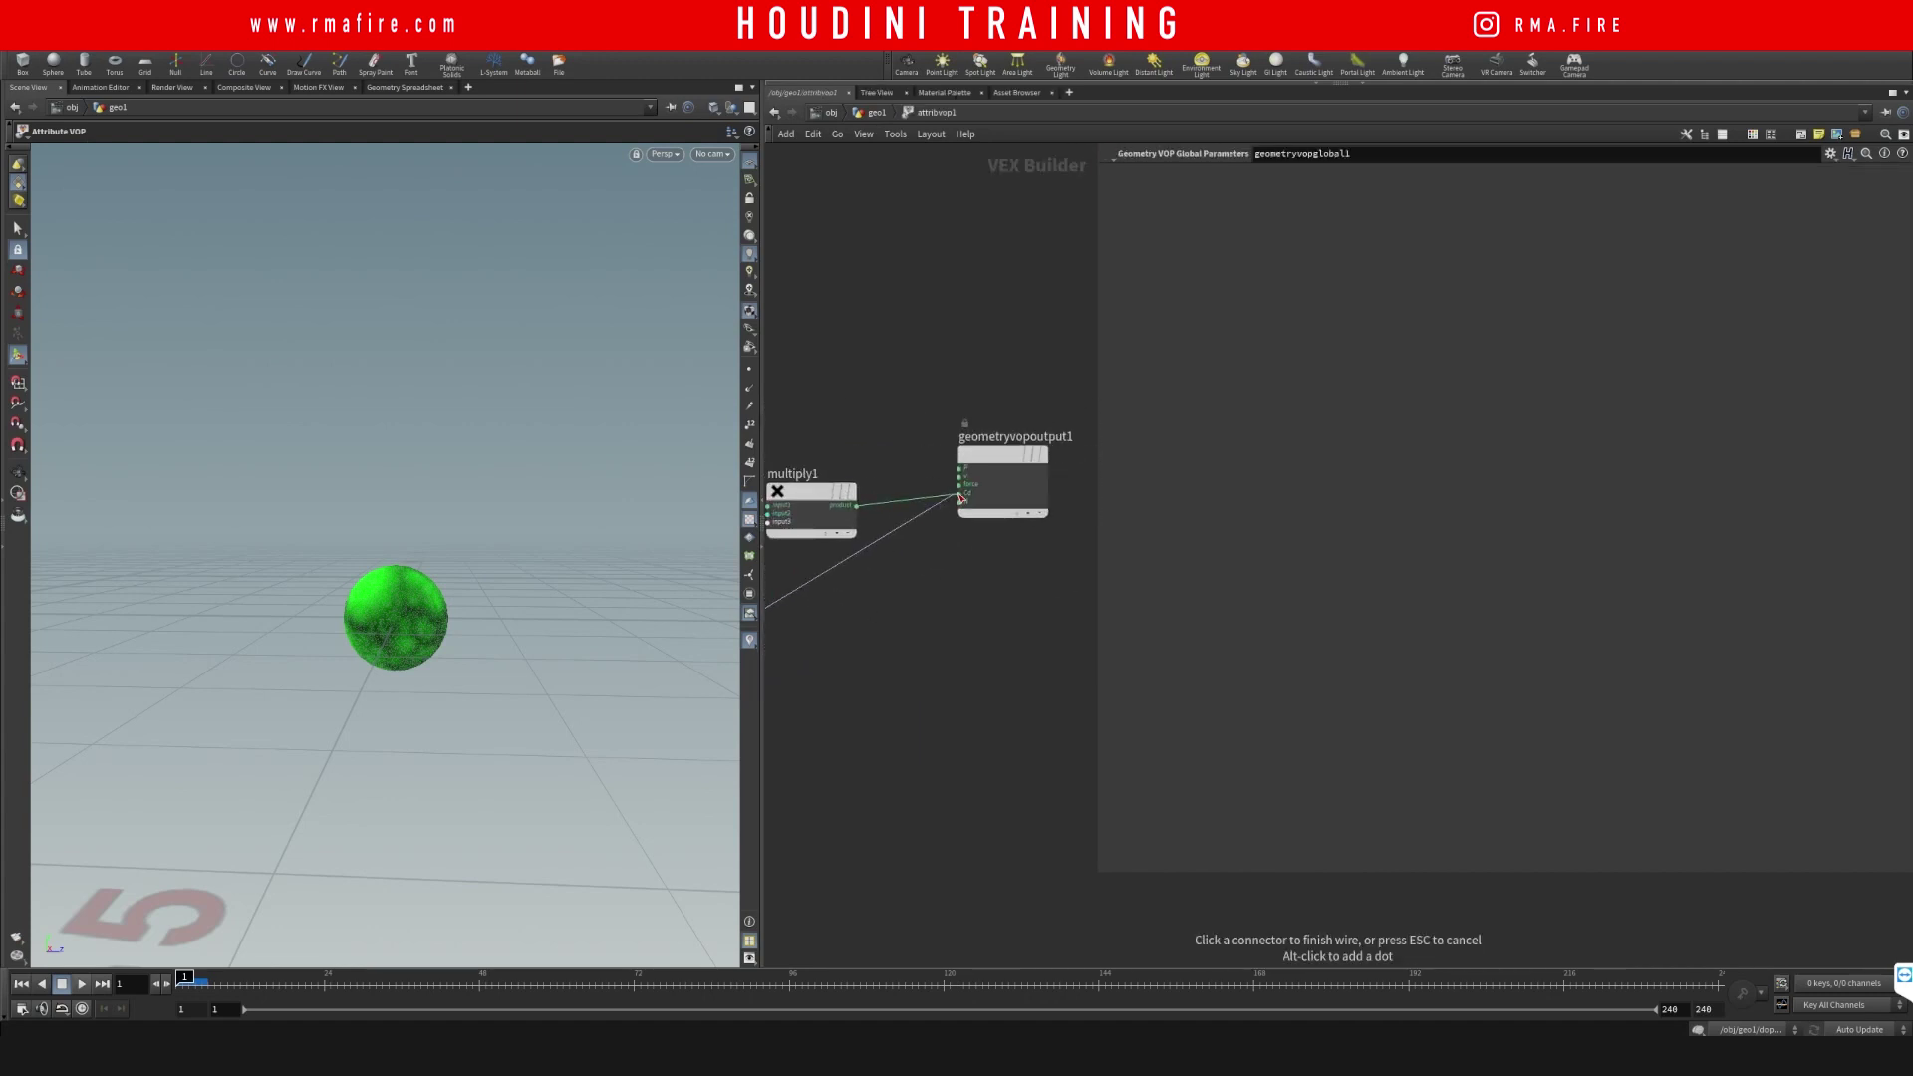
{"action": "left_click", "coordinate": [936, 637]}
{"action": "middle_click_drag", "start_coordinate": [800, 622], "coordinate": [867, 601]}
{"action": "scroll", "coordinate": [1025, 483], "scroll_direction": "up", "scroll_amount": 2}
{"action": "scroll", "coordinate": [1019, 481], "scroll_direction": "up", "scroll_amount": 2}
{"action": "left_click", "coordinate": [1011, 448]}
{"action": "left_click", "coordinate": [875, 472]}
{"action": "scroll", "coordinate": [965, 550], "scroll_direction": "down", "scroll_amount": 4}
{"action": "scroll", "coordinate": [976, 539], "scroll_direction": "up", "scroll_amount": 3}
{"action": "left_click", "coordinate": [992, 506]}
{"action": "left_click", "coordinate": [960, 600]}
{"action": "scroll", "coordinate": [958, 636], "scroll_direction": "down", "scroll_amount": 1}
{"action": "scroll", "coordinate": [960, 637], "scroll_direction": "down", "scroll_amount": 3}
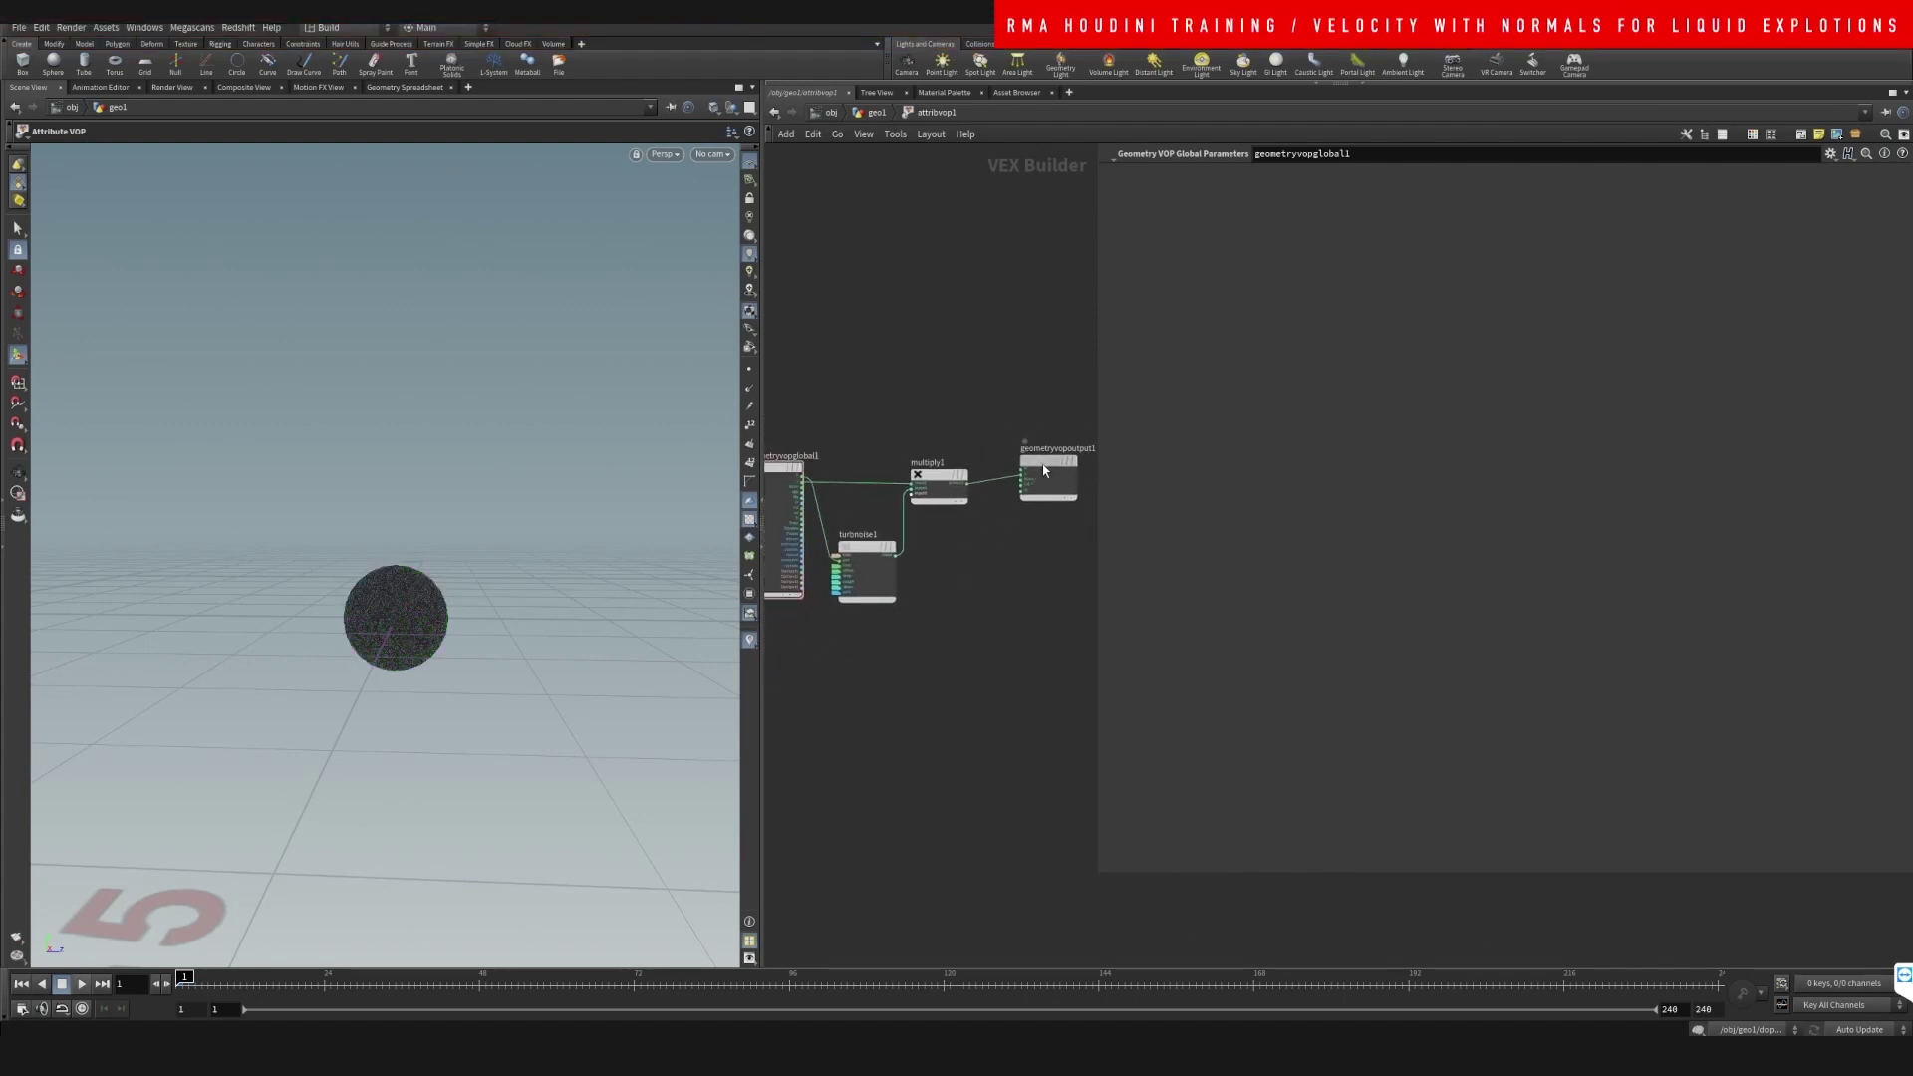
- Return to the geo1 network, narrow the parameter pane and play the simulation from the first frame
{"action": "left_click", "coordinate": [873, 112]}
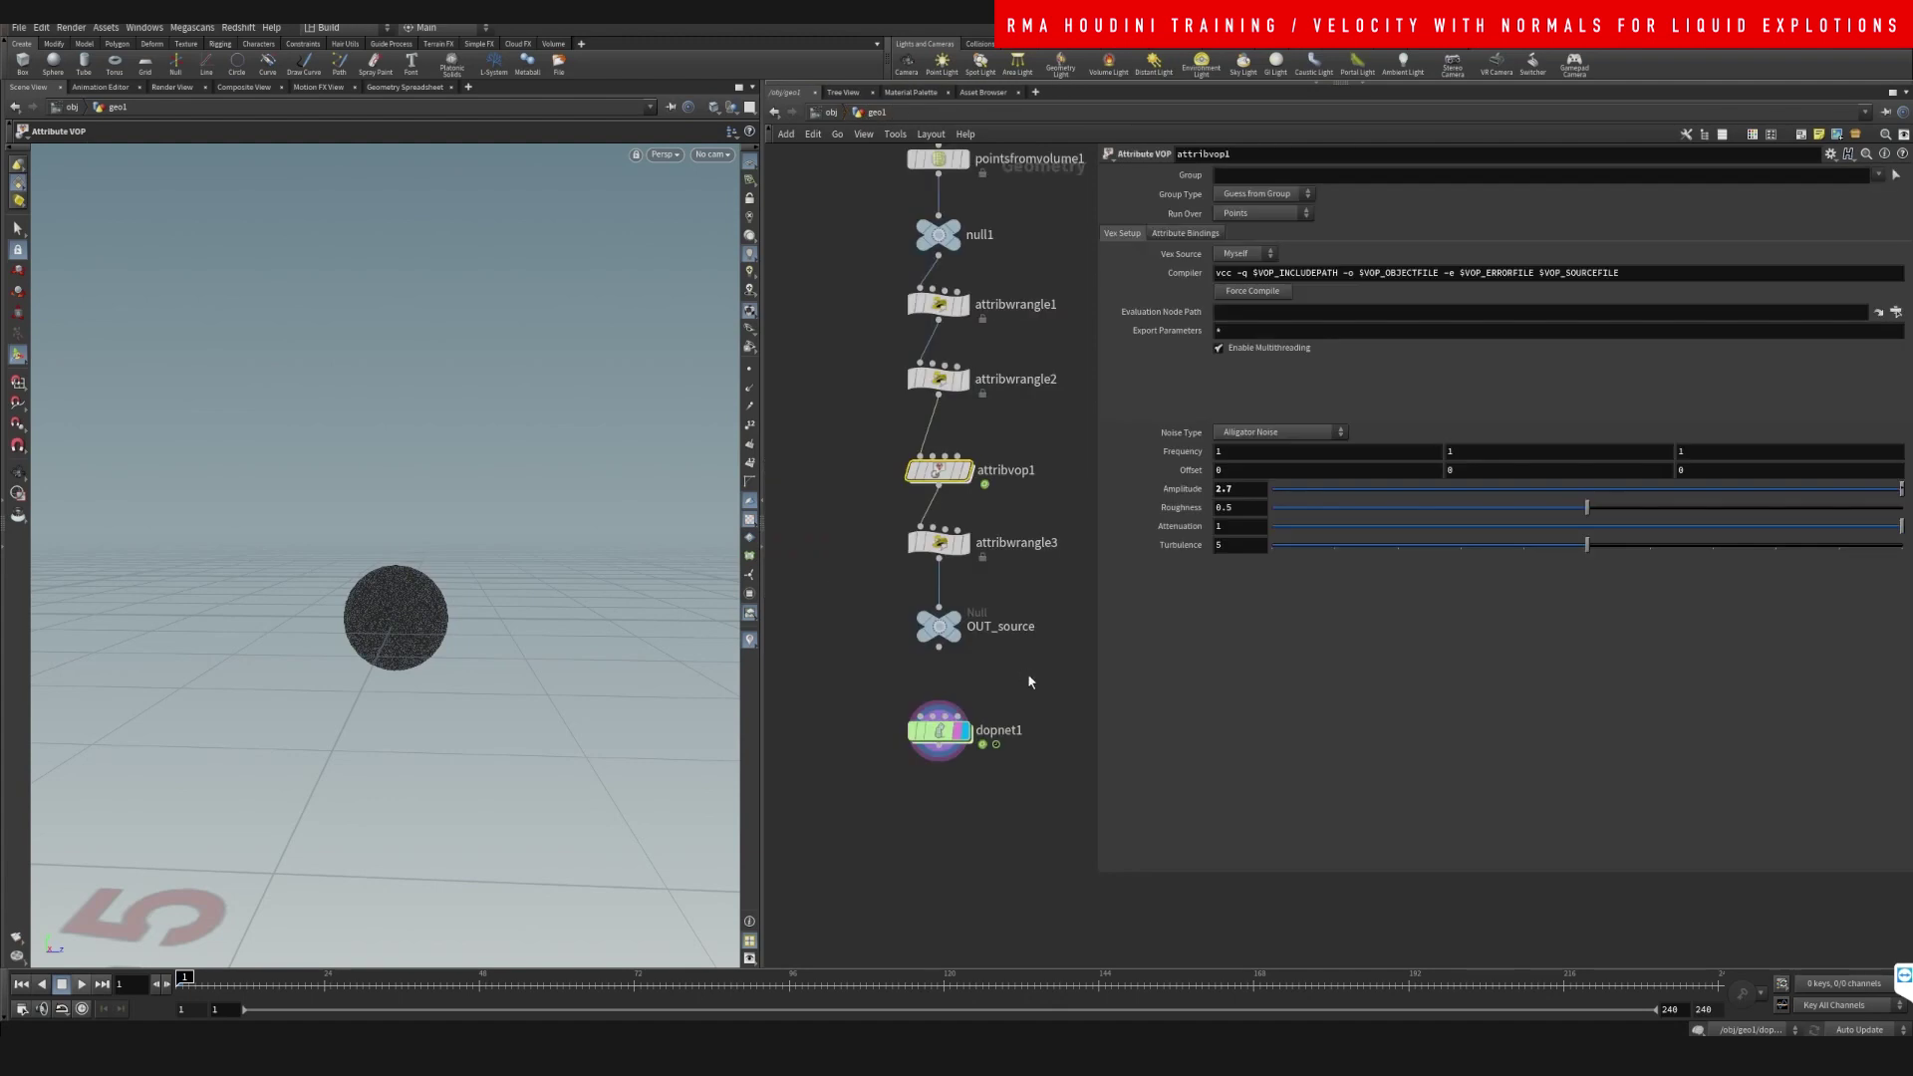
{"action": "left_click_drag", "start_coordinate": [1098, 619], "coordinate": [1188, 615]}
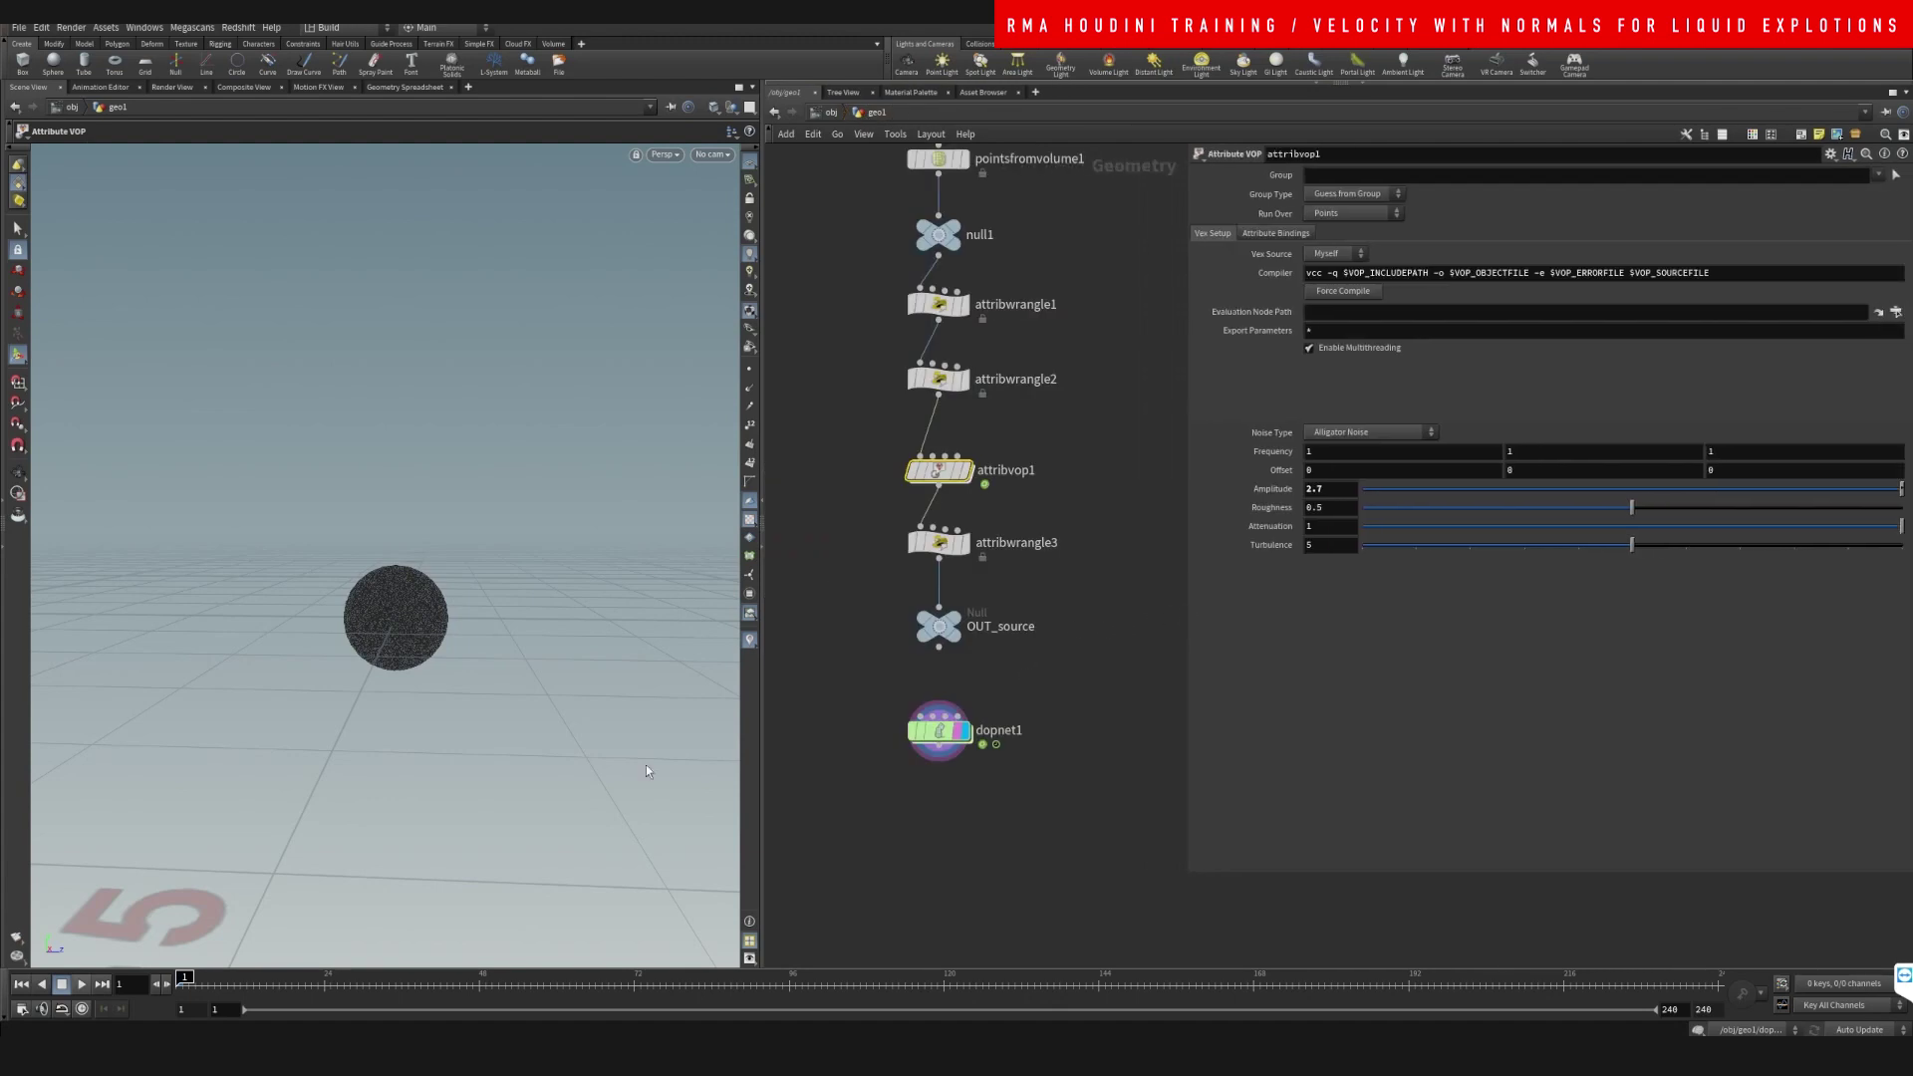
{"action": "left_click", "coordinate": [80, 985]}
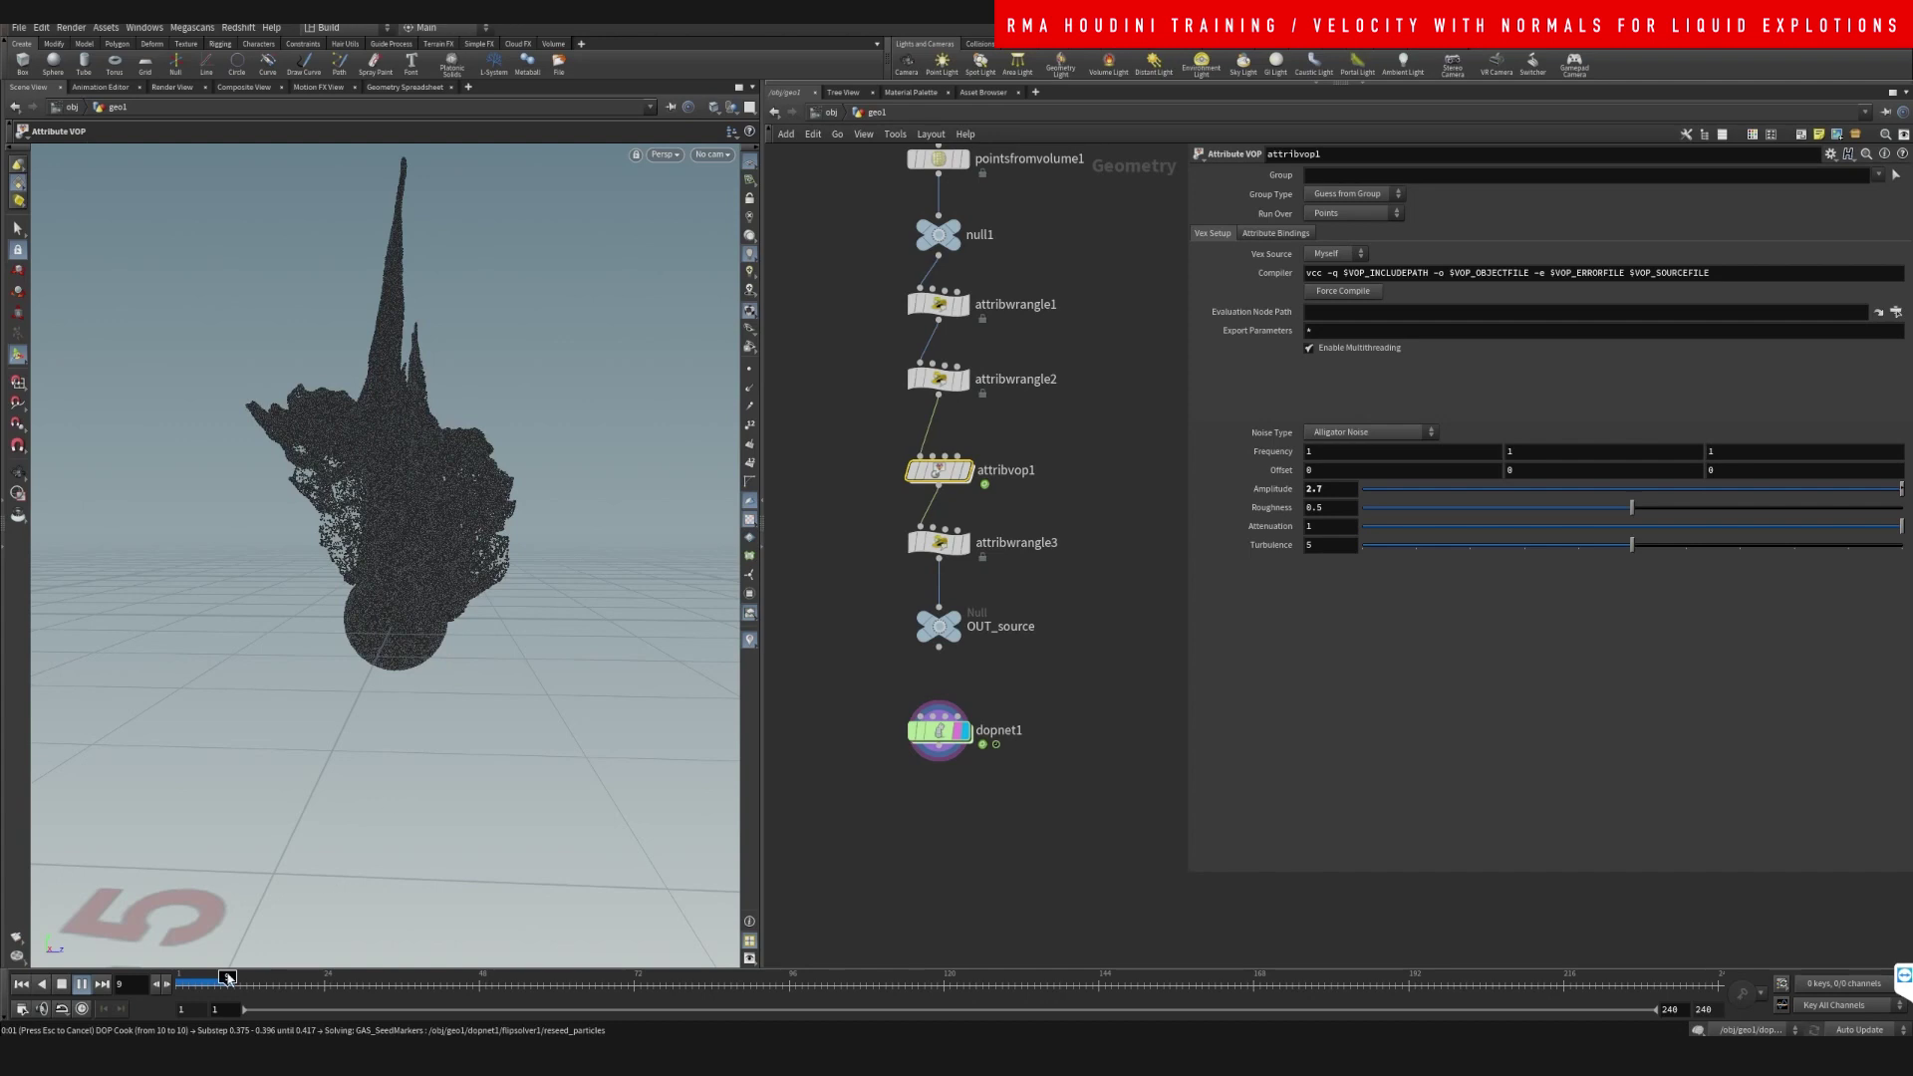
- Go back to frame 7 and examine the shape of the liquid burst from different angles
{"action": "mouse_move", "coordinate": [236, 982]}
{"action": "left_mouse_down"}
{"action": "mouse_move", "coordinate": [187, 979]}
{"action": "mouse_move", "coordinate": [215, 979]}
{"action": "left_mouse_up"}
{"action": "right_click_drag", "start_coordinate": [482, 510], "coordinate": [434, 551]}
{"action": "left_click_drag", "start_coordinate": [434, 551], "coordinate": [464, 586]}
{"action": "key", "text": "Return"}
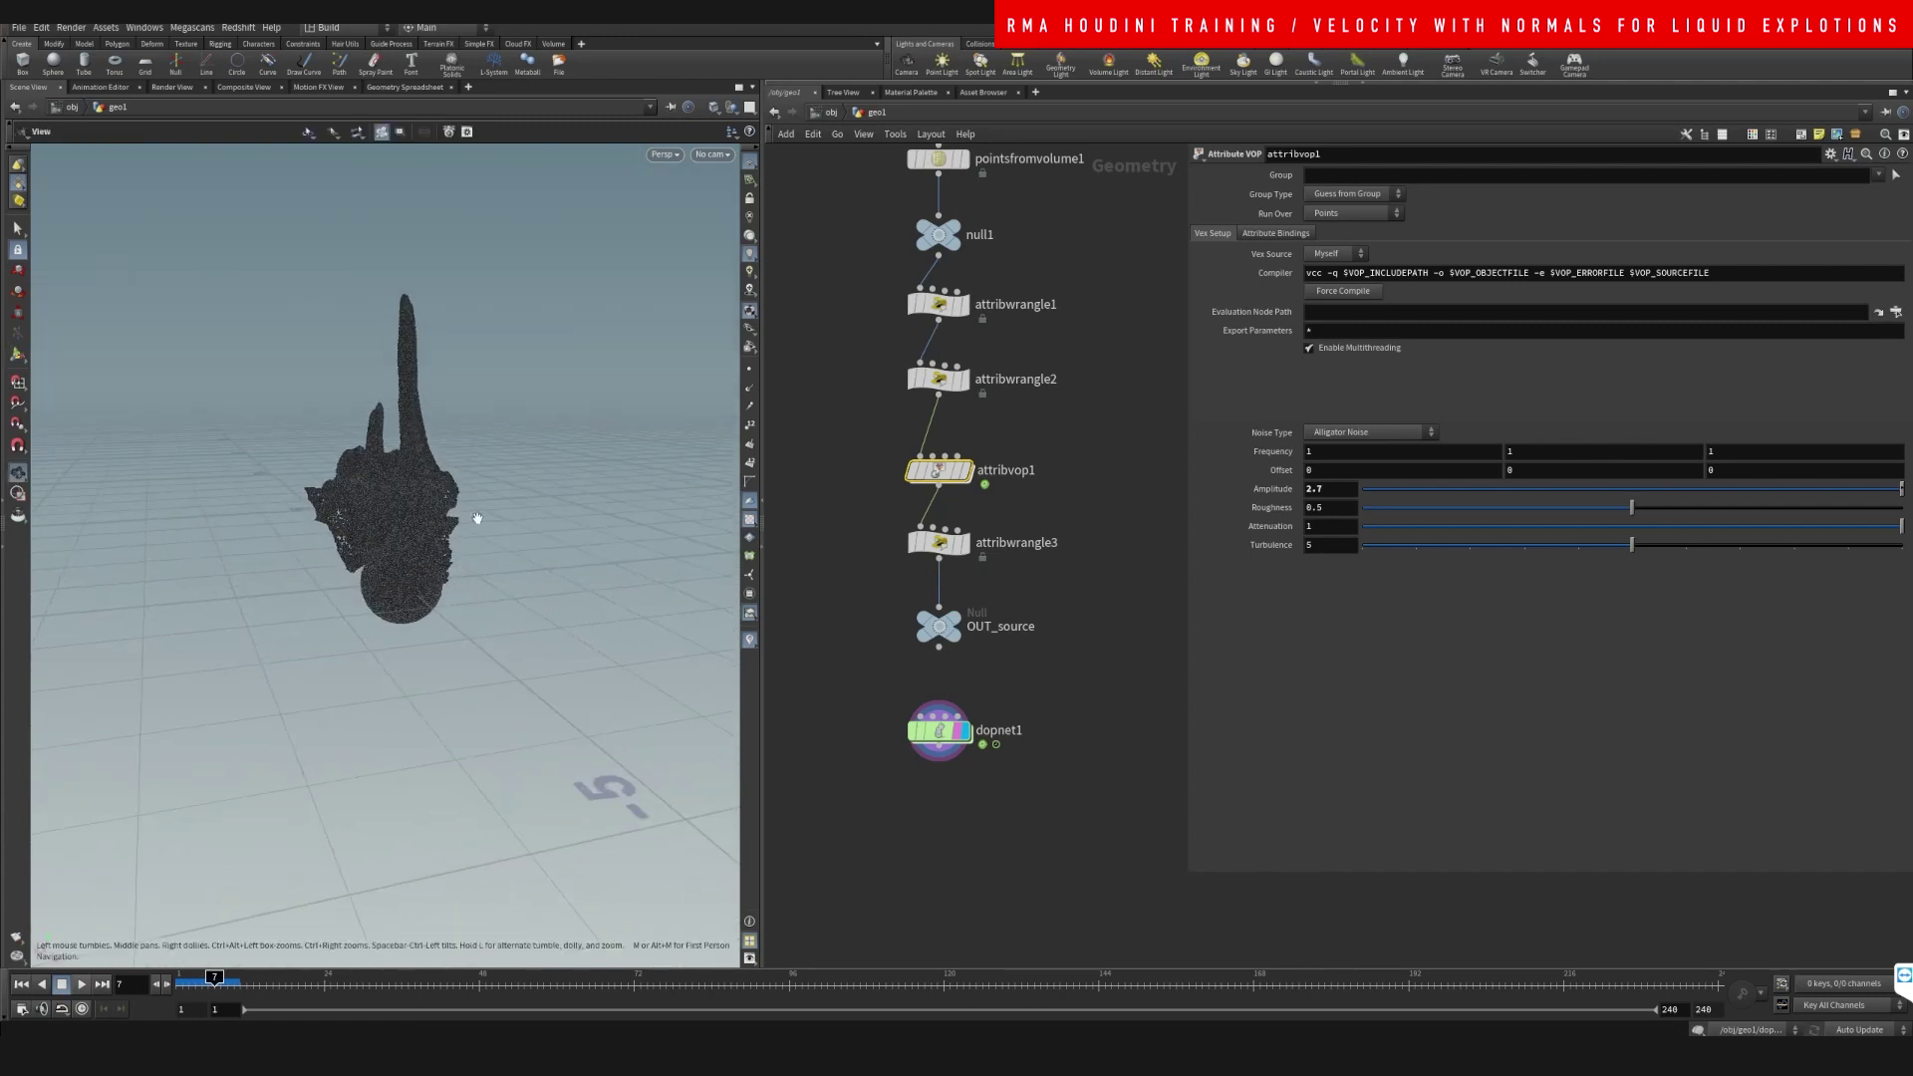
{"action": "left_click_drag", "start_coordinate": [475, 518], "coordinate": [450, 621]}
{"action": "key", "text": "Return"}
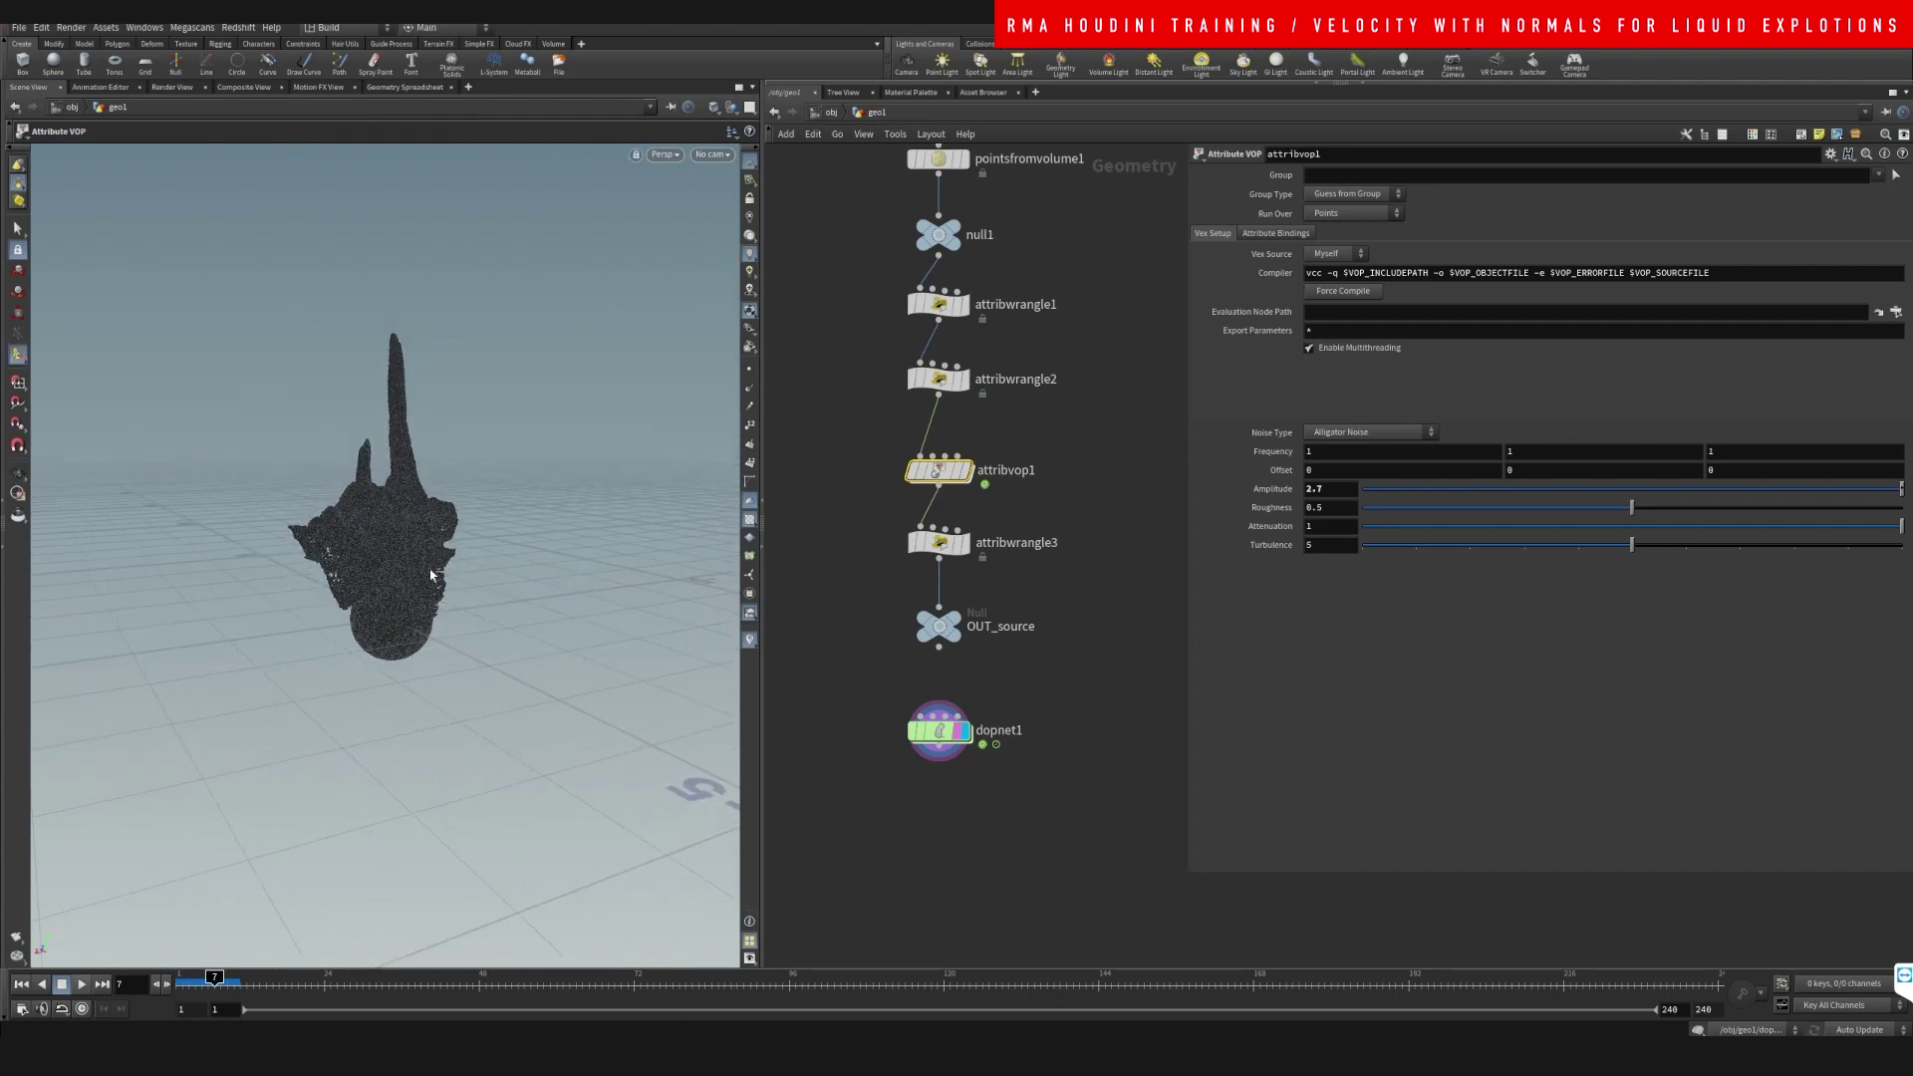
- Rewind to frame 1, set all three noise frequency values of attribvop1 to 6.2 and replay the simulation
{"action": "middle_click_drag", "start_coordinate": [1074, 693], "coordinate": [1016, 535]}
{"action": "left_click_drag", "start_coordinate": [214, 980], "coordinate": [155, 967]}
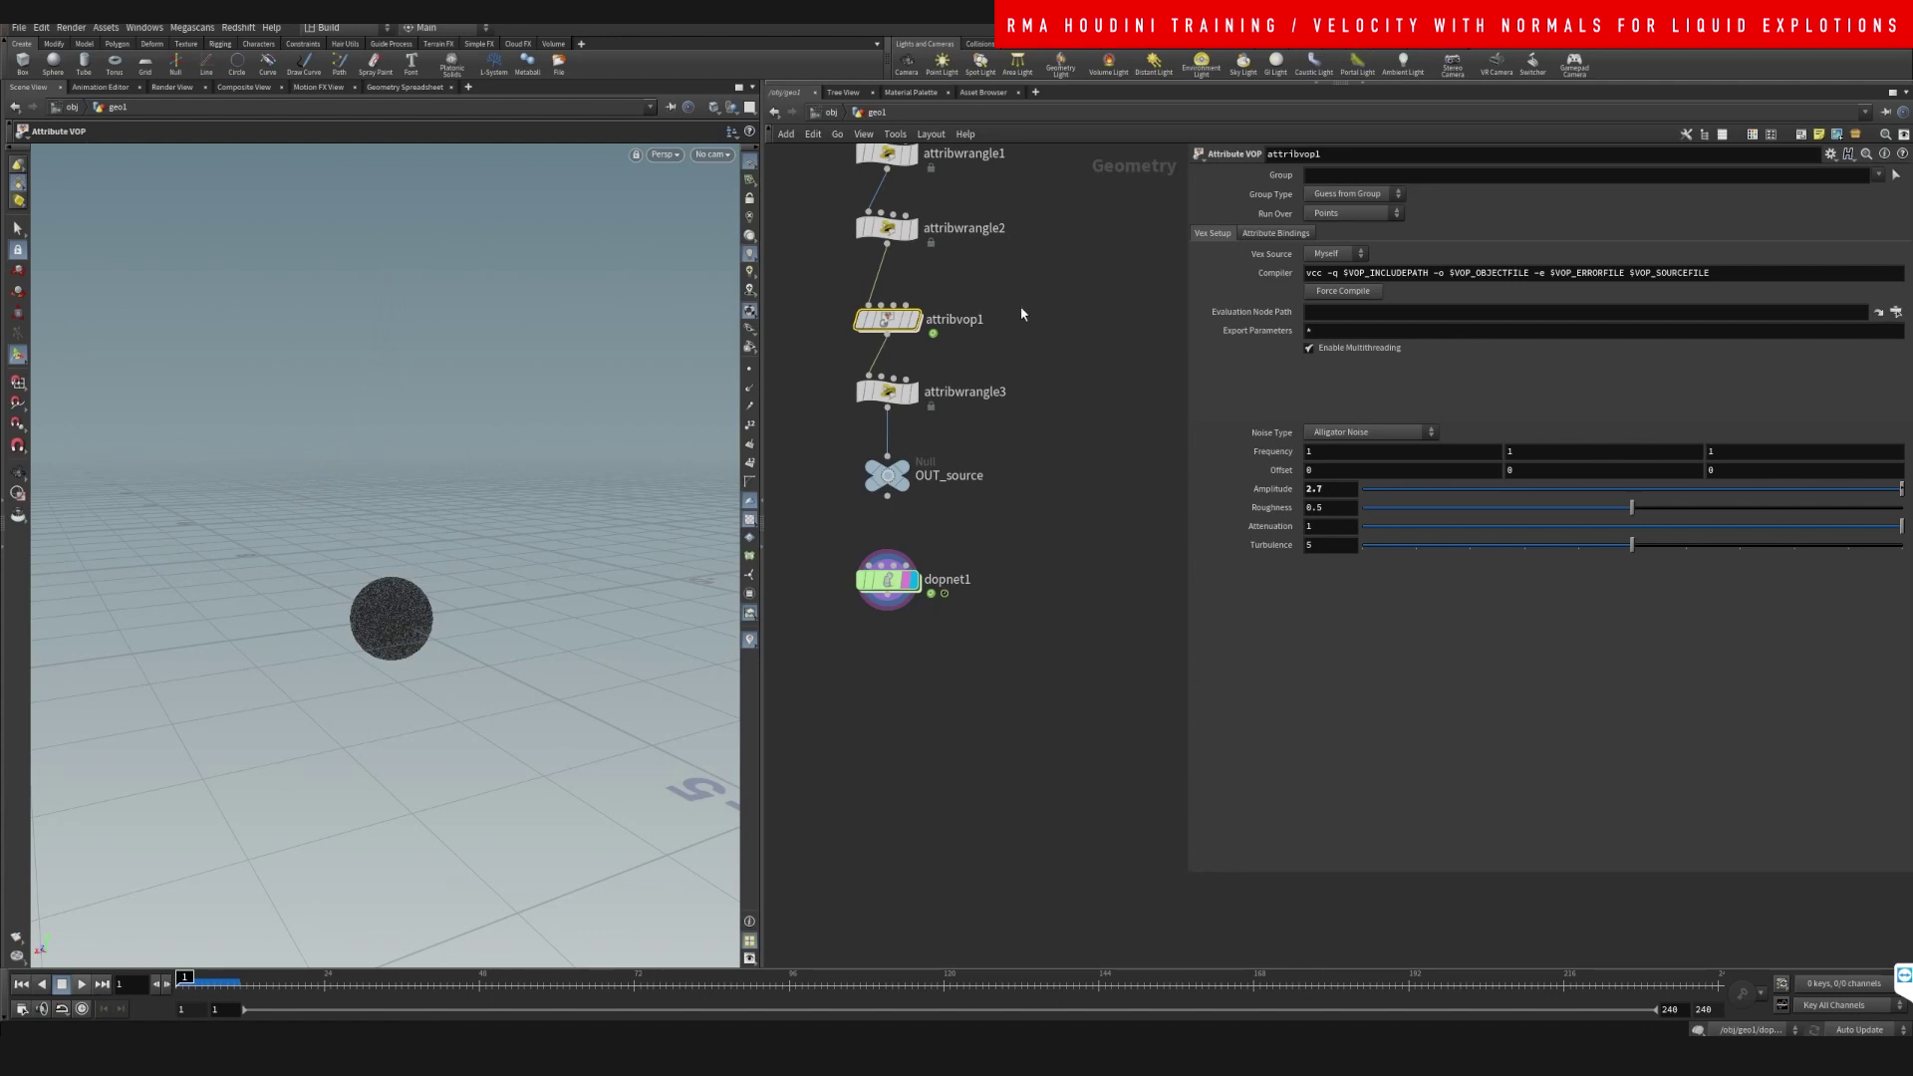
{"action": "middle_click_drag", "start_coordinate": [1274, 451], "coordinate": [1333, 529]}
{"action": "key", "text": "Up"}
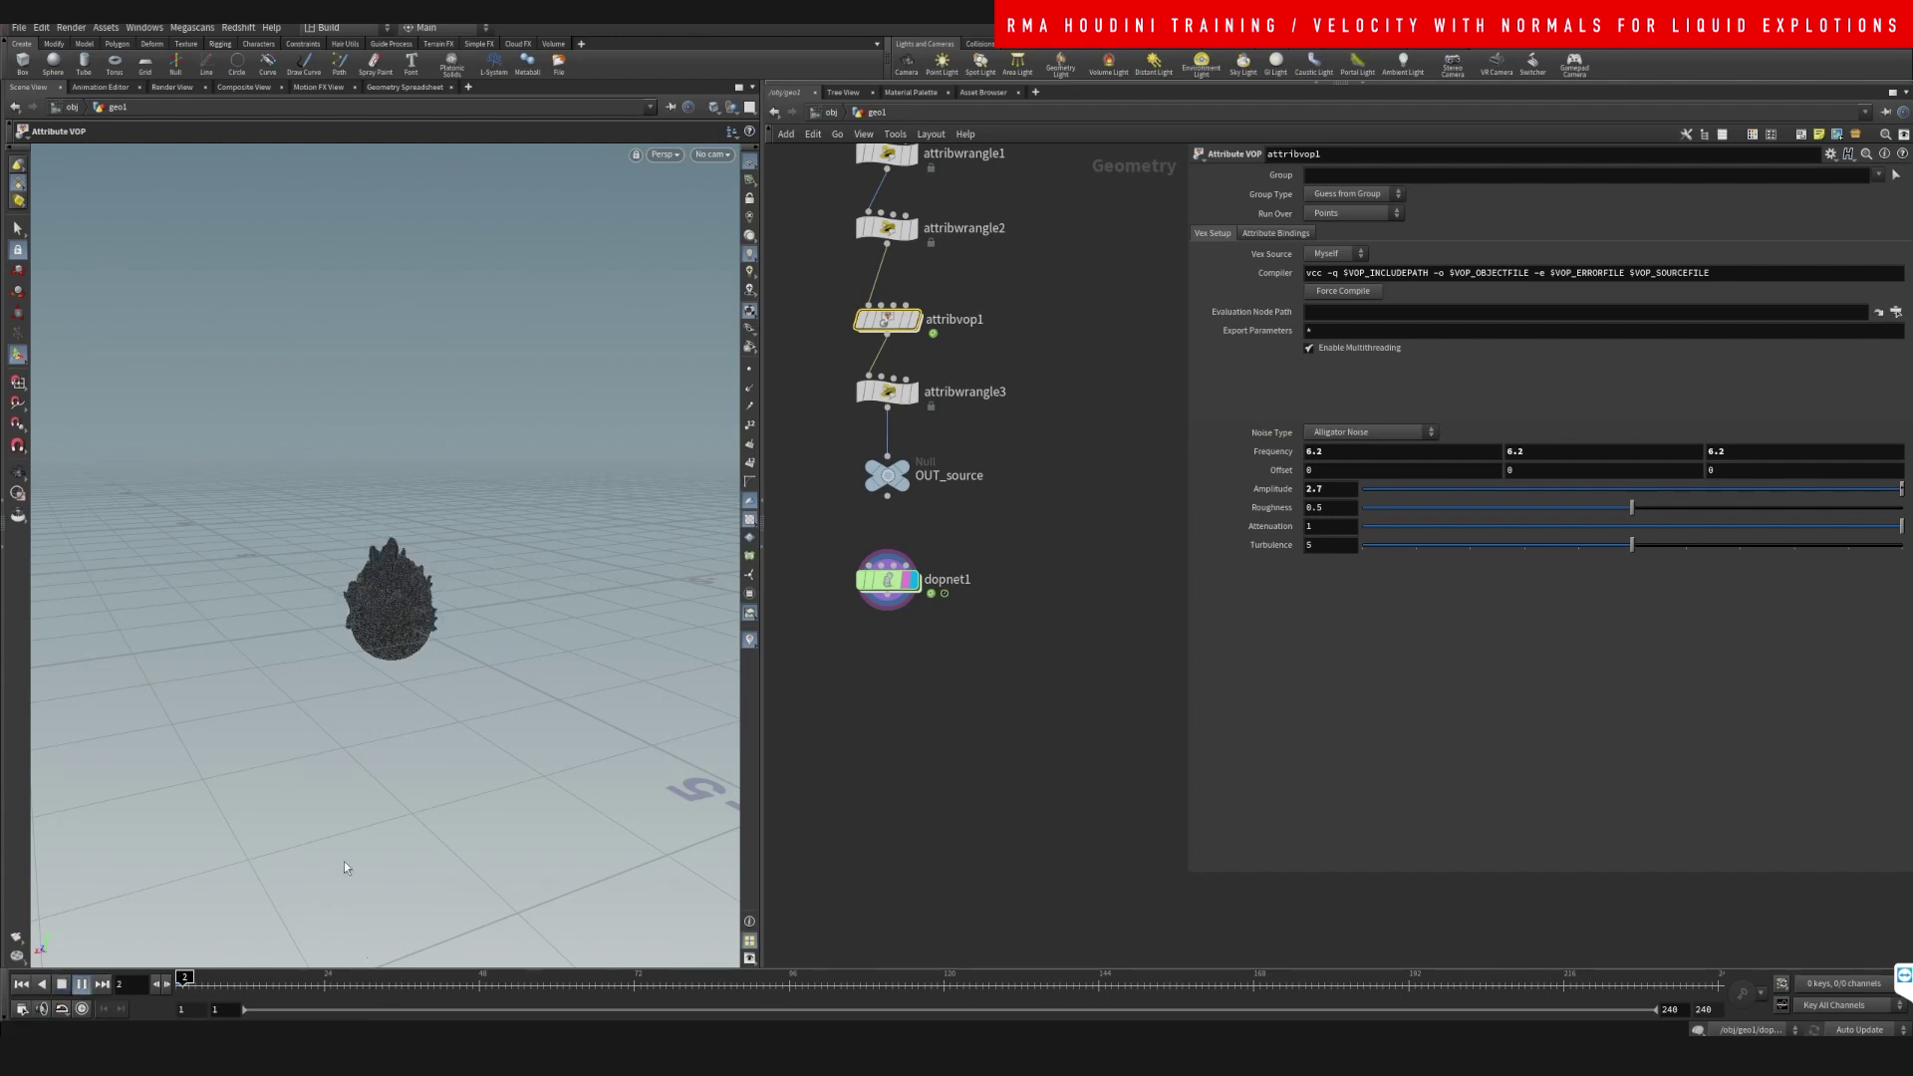